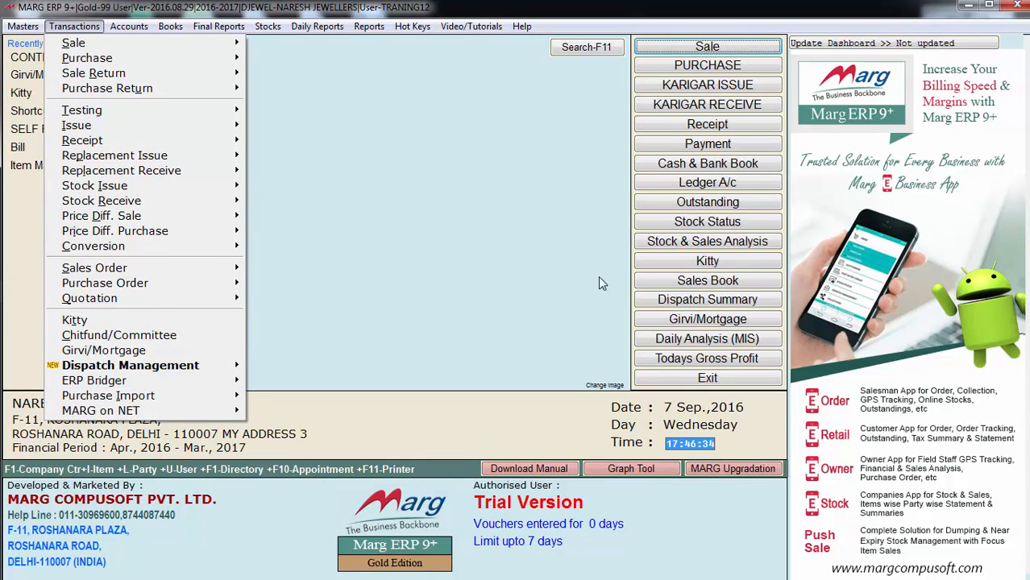
- In the Girvi general setup, enable the auto reminder for unsettled girvi and issuing more than the estimated amount in Deal Master
left_click(705, 322)
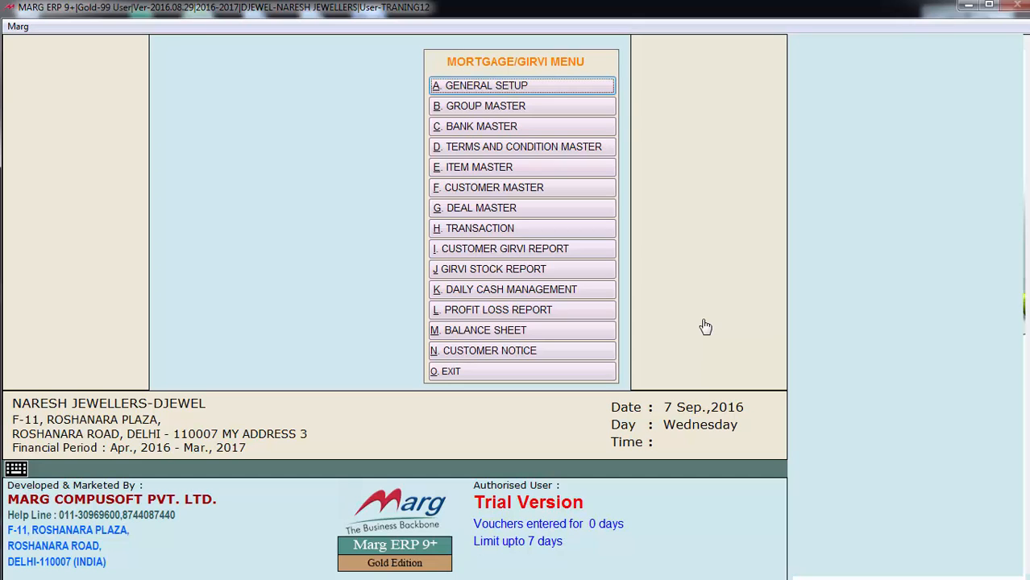
left_click(568, 94)
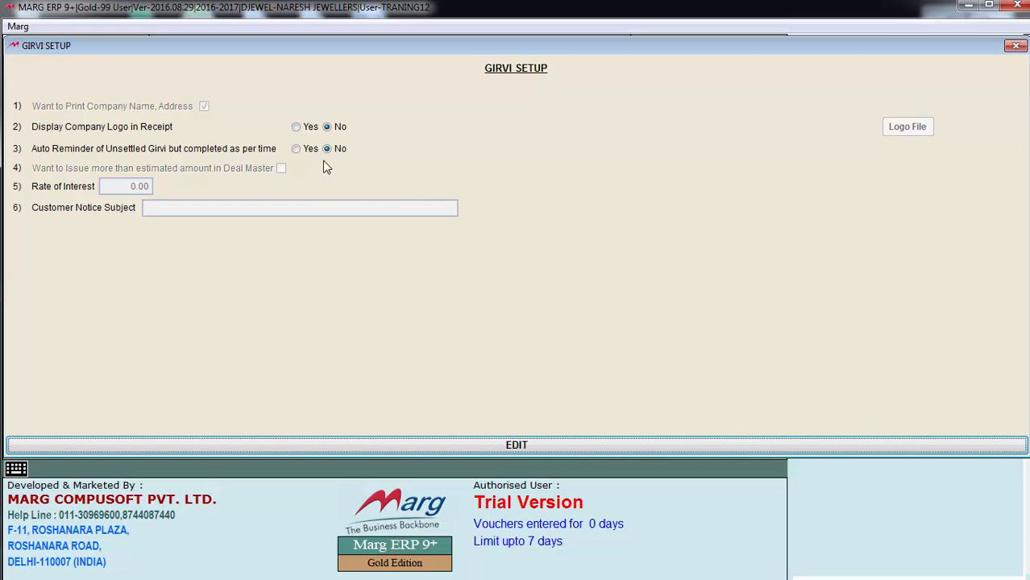
left_click(509, 448)
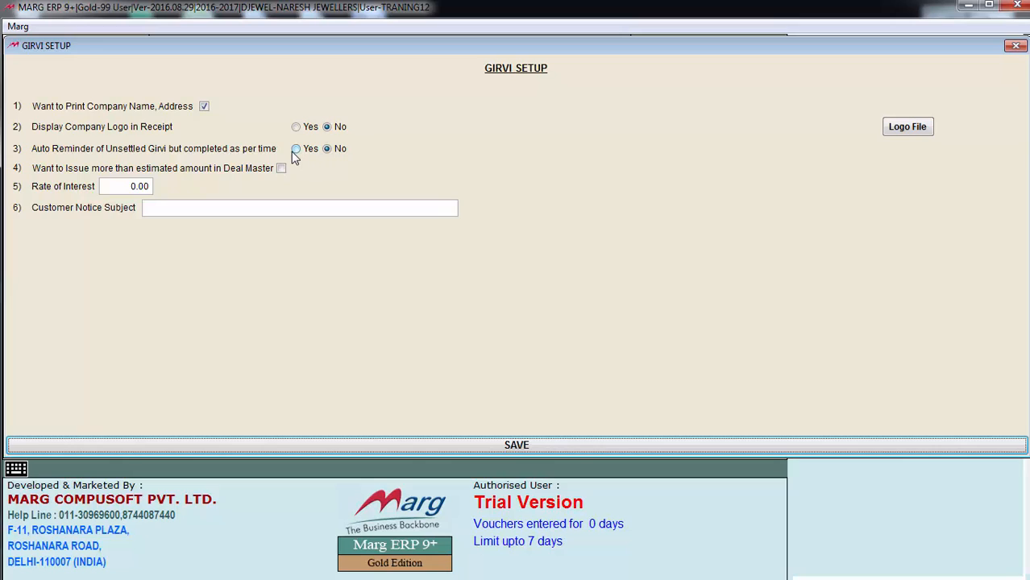
left_click(296, 150)
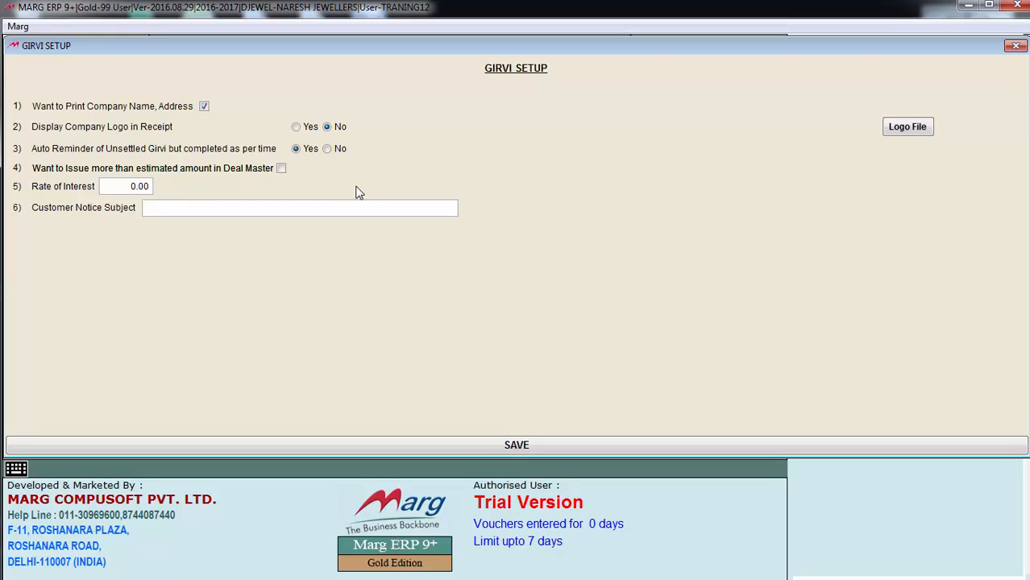
left_click(281, 168)
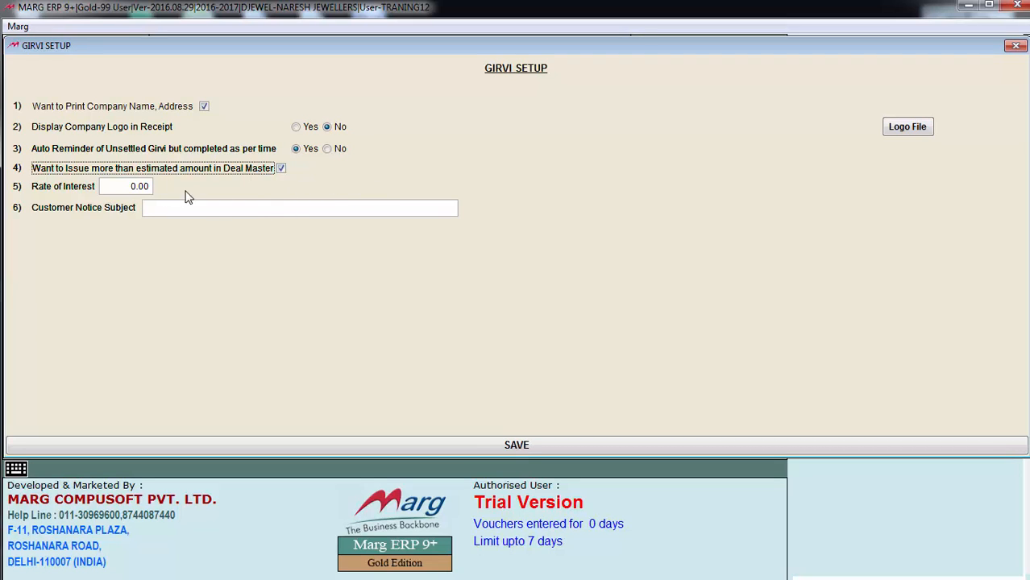
- Set the girvi rate of interest to 2.00 and the customer notice subject to "GIRVI ENDING NOTICE", saving the setup
left_click(106, 187)
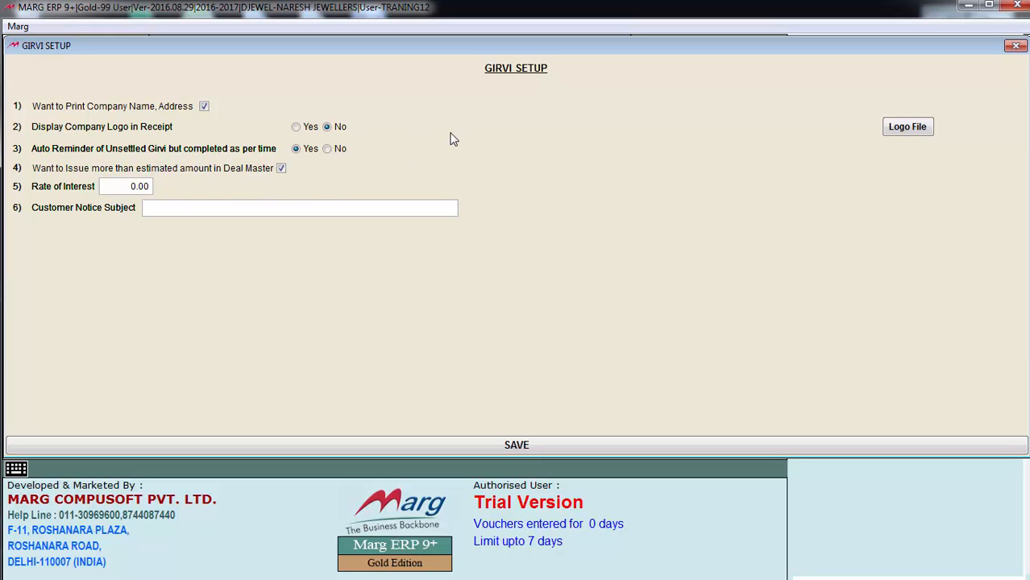
type("2")
key("Return")
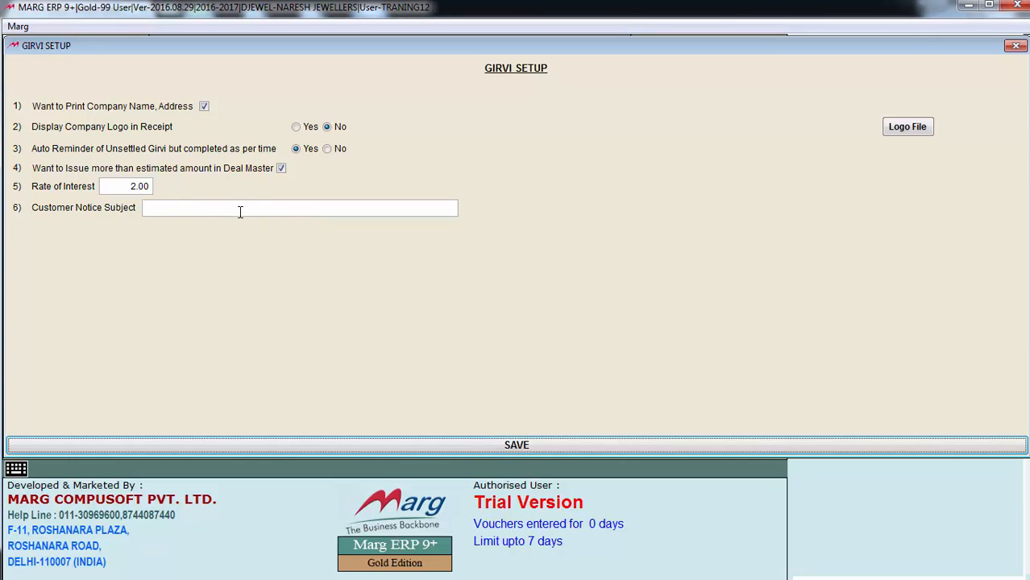
type("G")
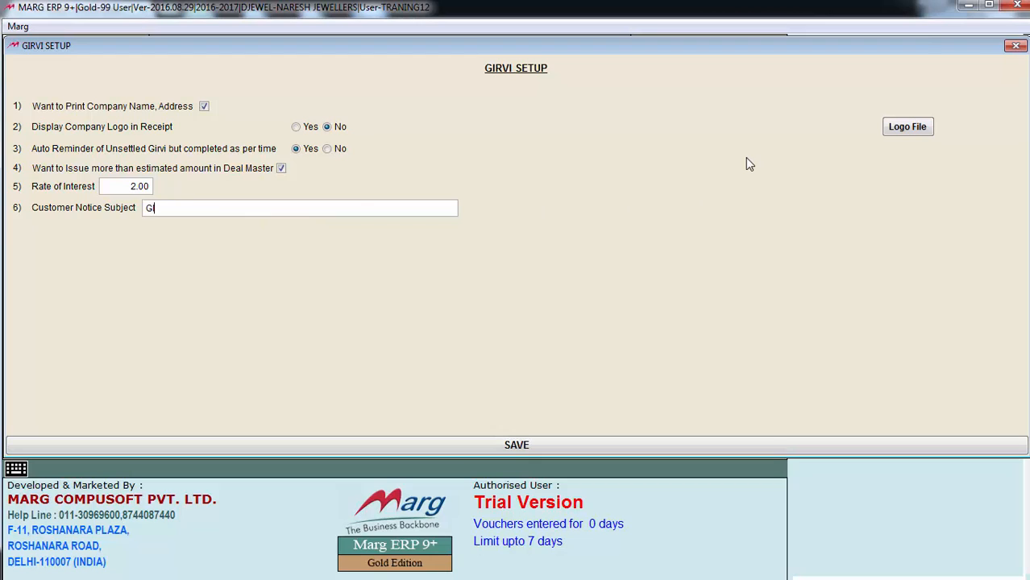
type("IRVI ENDING NOTICE")
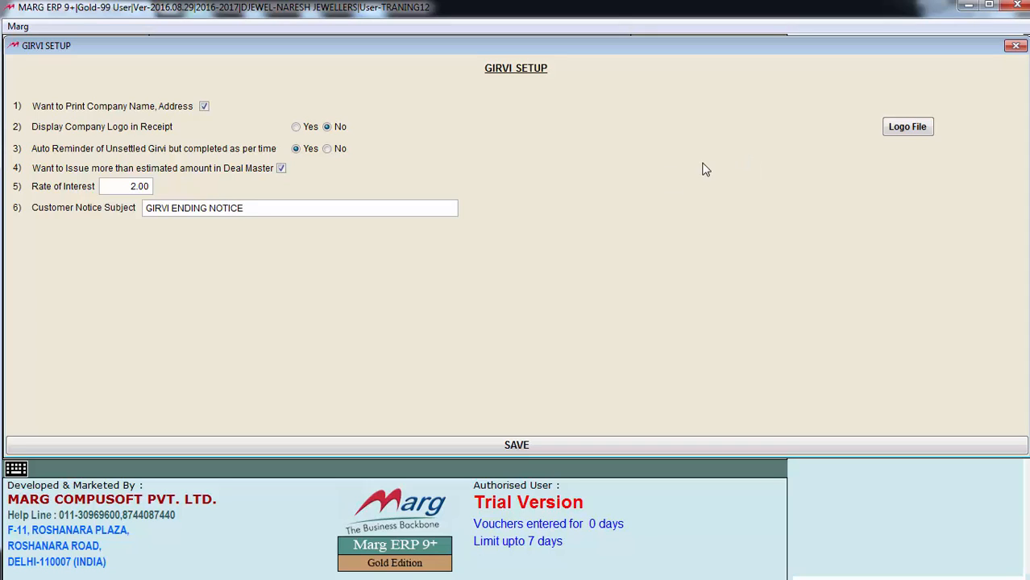
left_click(490, 450)
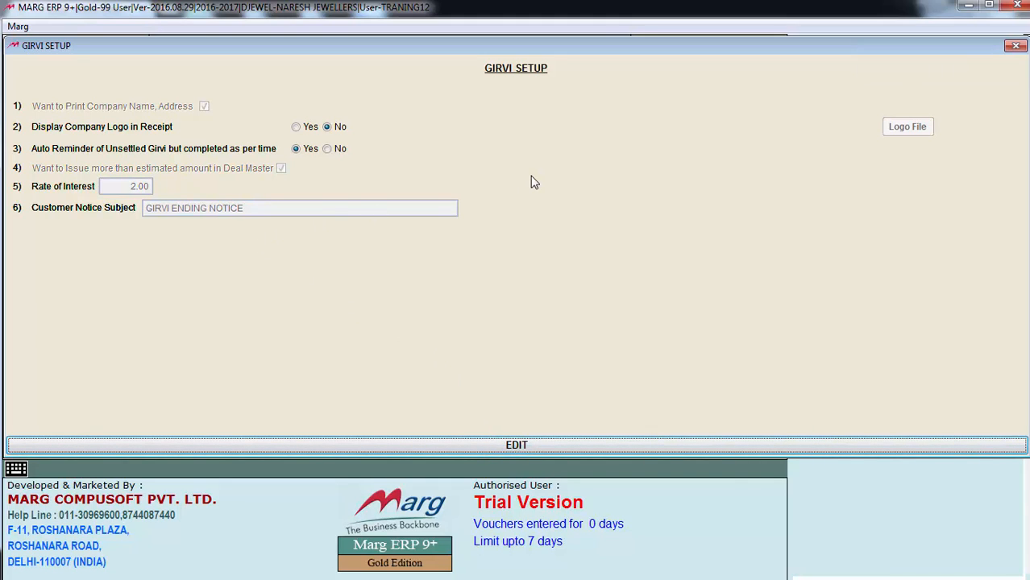
key("Escape")
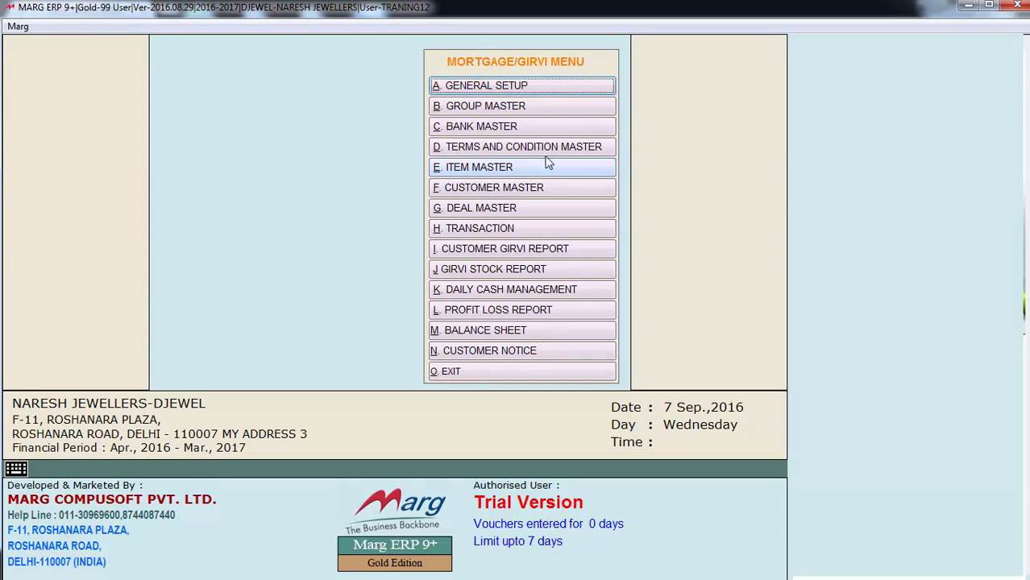
- Add and save a group named GOLD in the Group Master, leaving its rate empty
left_click(525, 108)
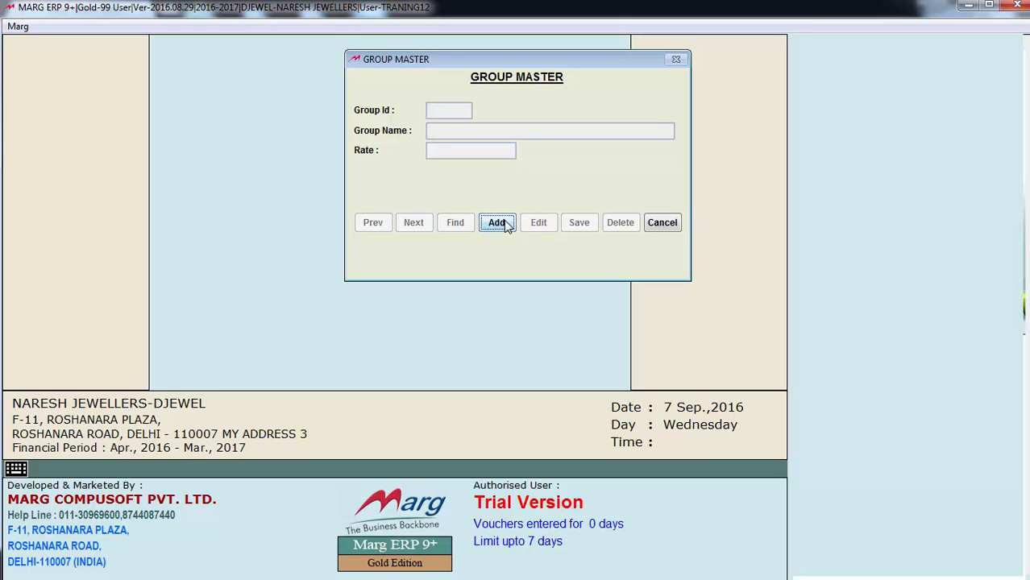
left_click(500, 224)
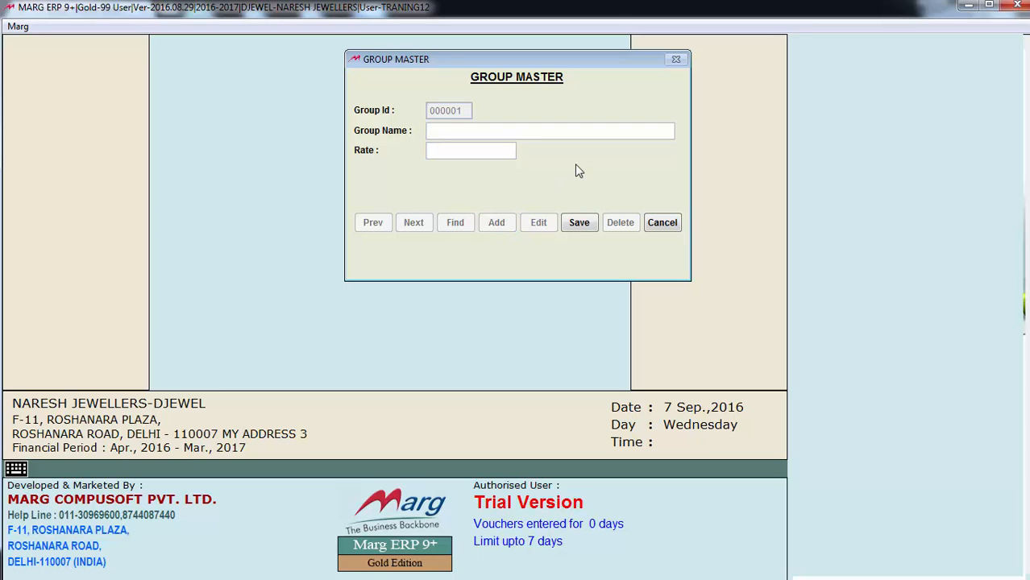
type("GOLD")
key("Return")
key("Return")
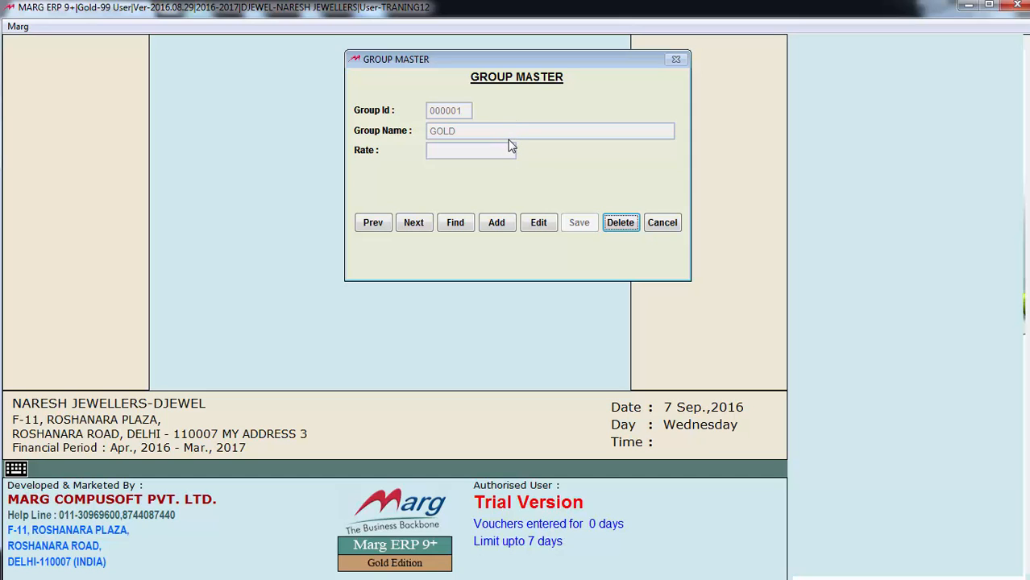
- Add and save a second group named SILVER with a rate of 45.00 in the Group Master
left_click(508, 225)
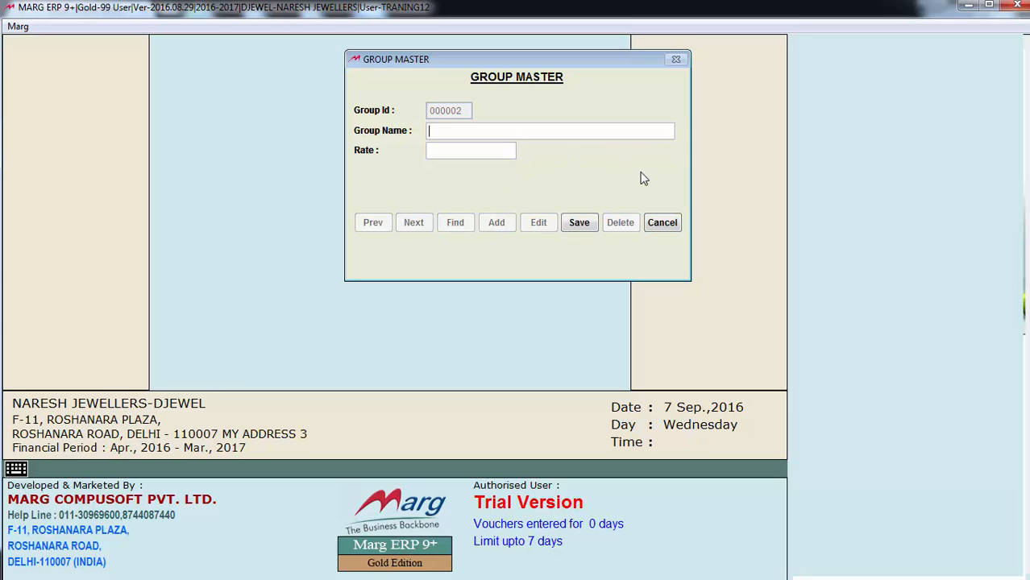
type("SILVER")
type("45")
key("Return")
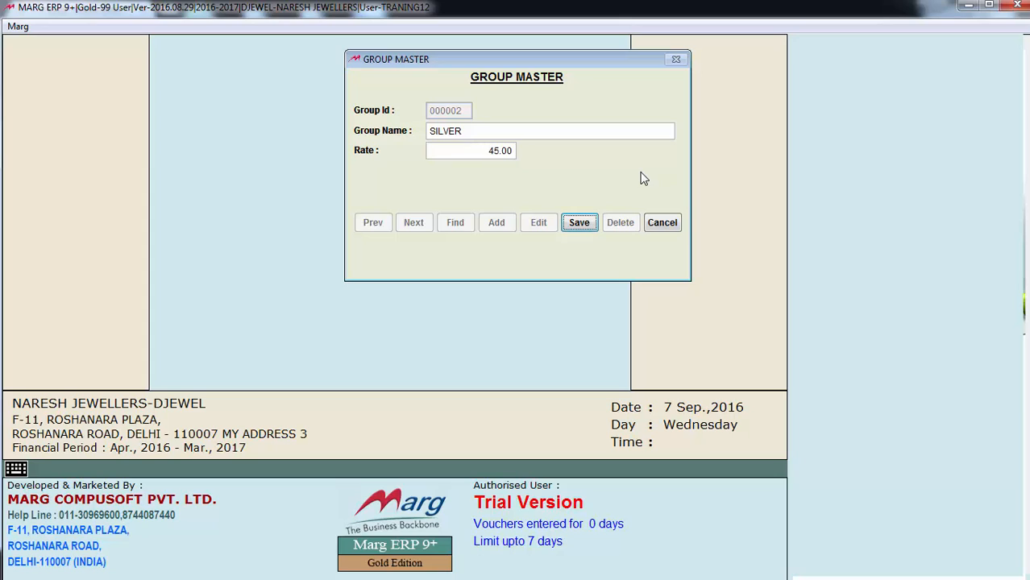
left_click(581, 224)
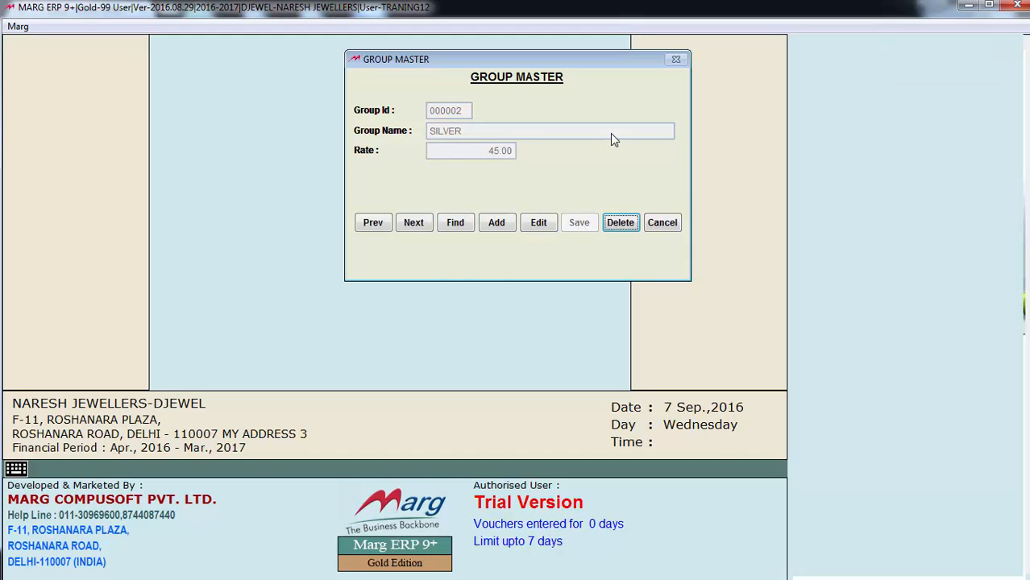
key("Escape")
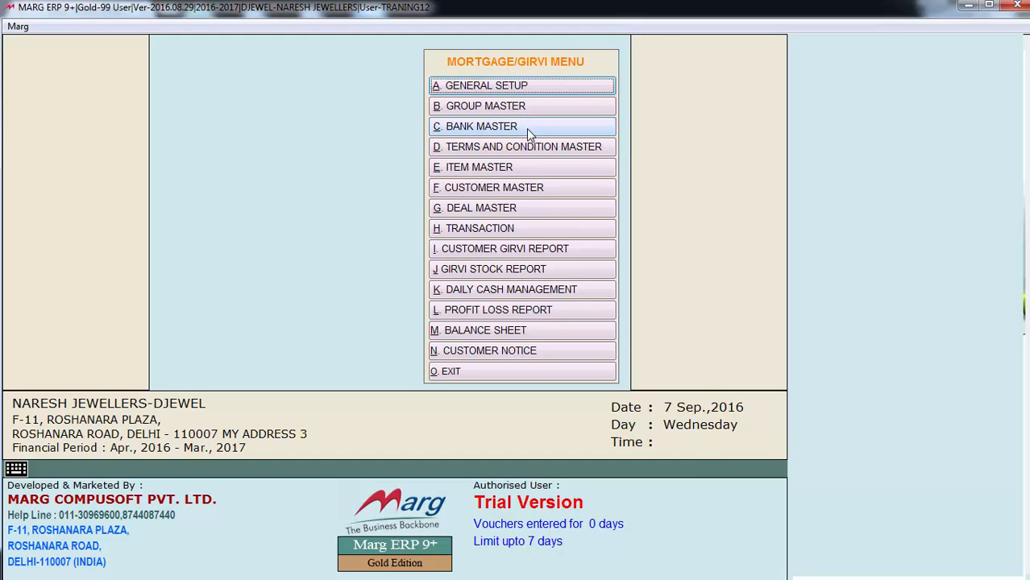
- Add and save IDBI BANK as a bank in the Bank Master
left_click(528, 129)
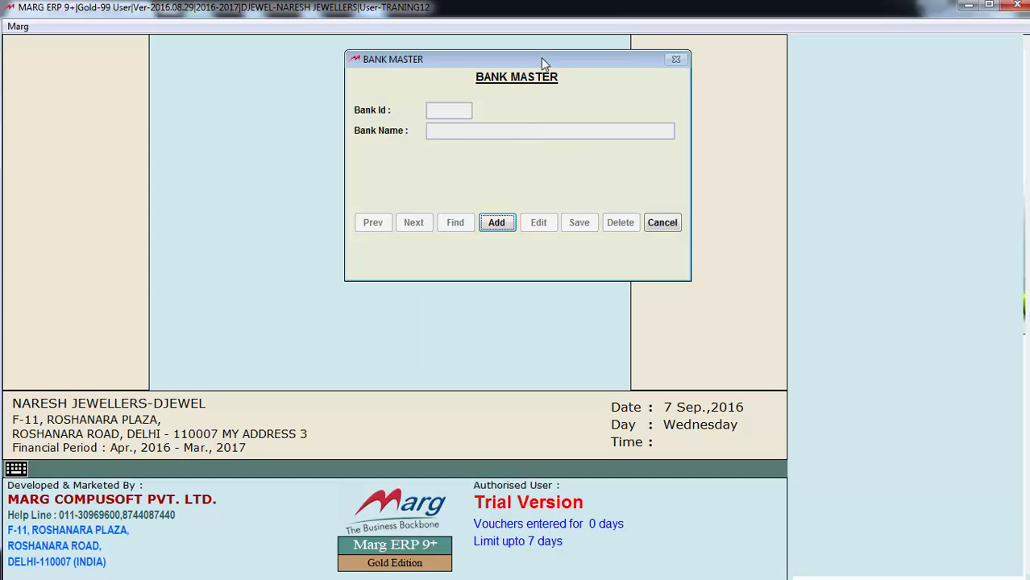
left_click(497, 227)
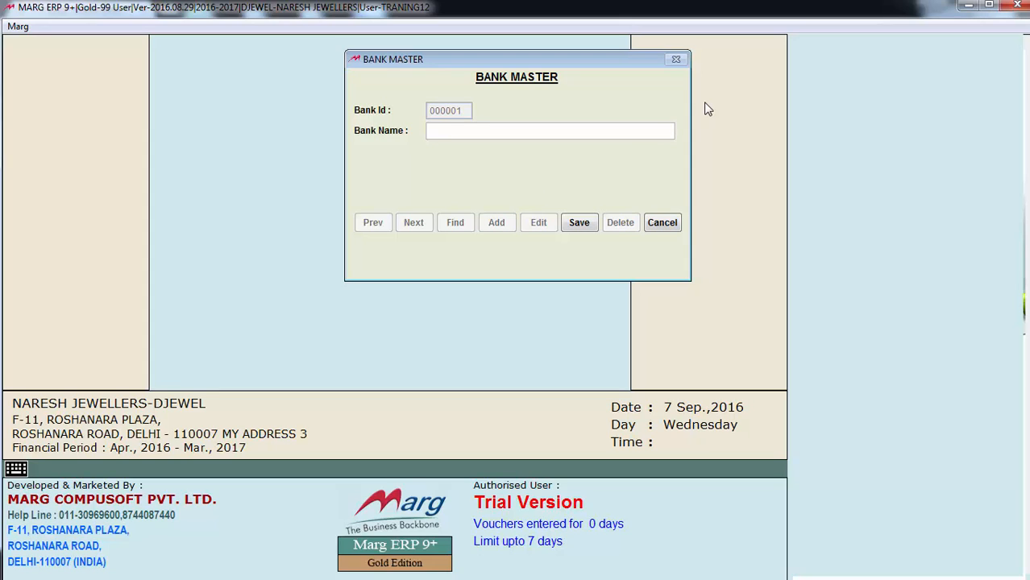
type("IDBI BANK")
key("Return")
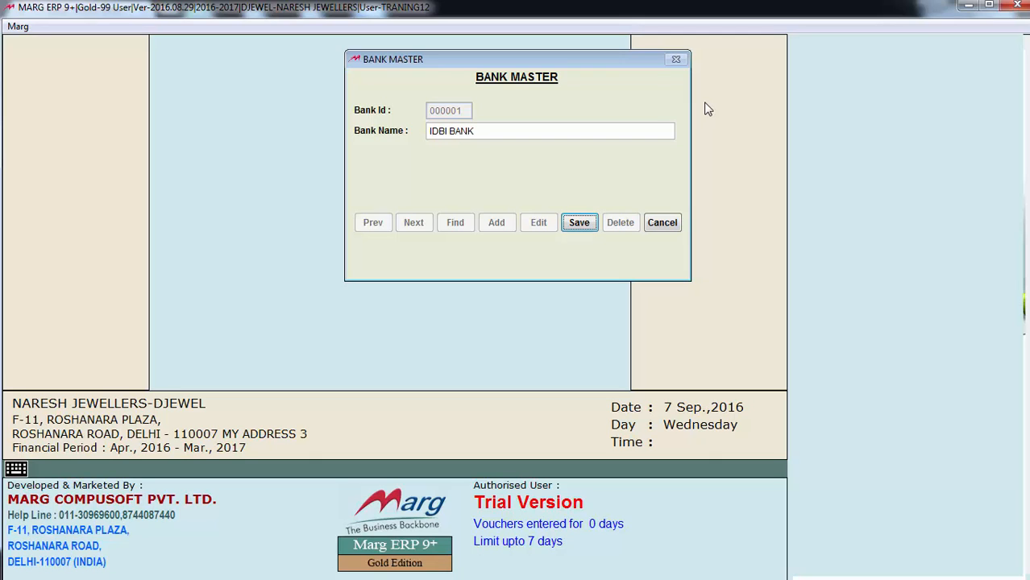
key("Return")
key("Escape")
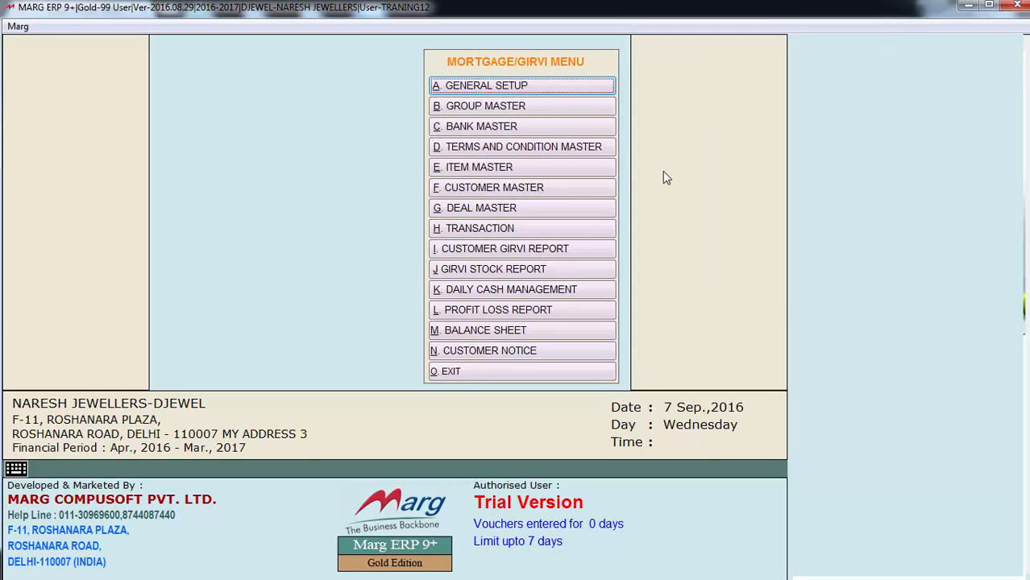
- Save "MINIMUM 2% INTEREST WILL BE CHARGED" and "IDENTITY MUST BE REQUIRED" as the first two lines in the Terms and Condition Master
left_click(555, 148)
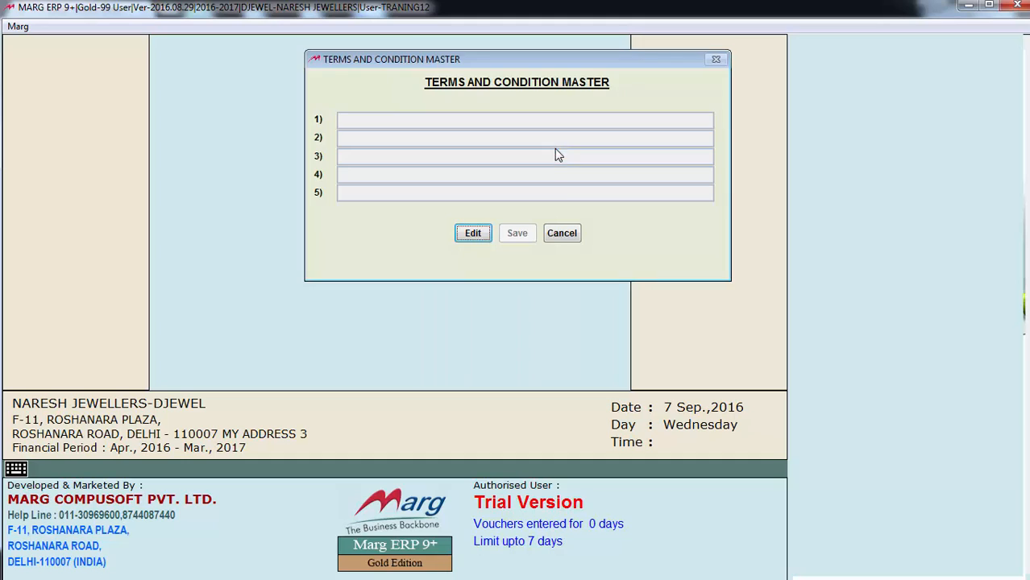
left_click(473, 233)
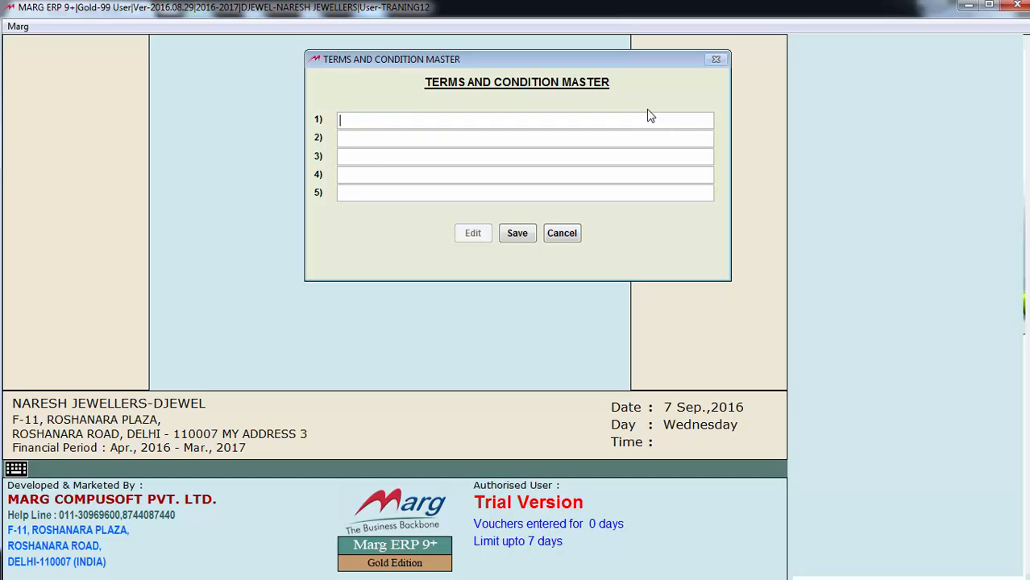
type("MINIMUM 2% INT")
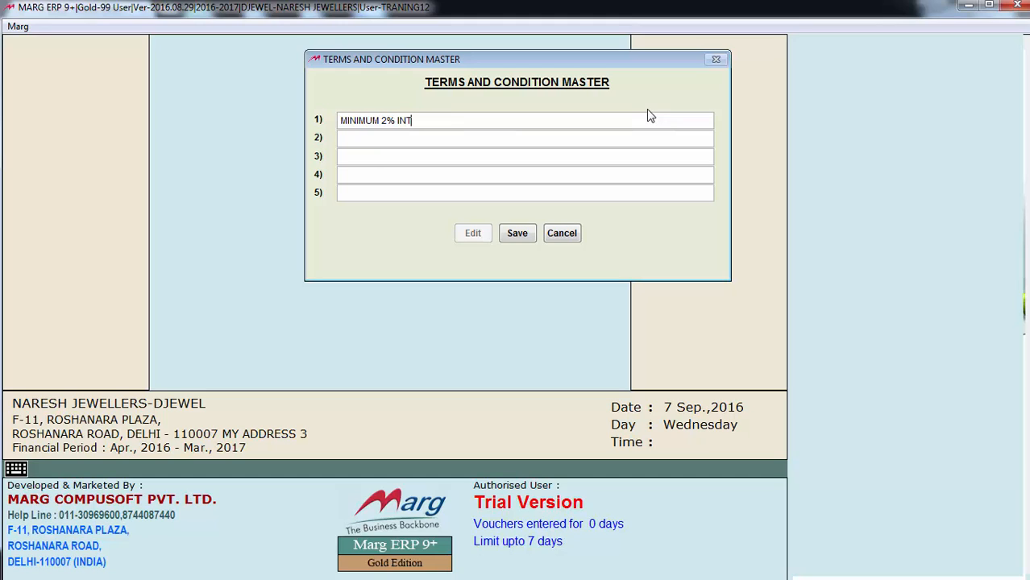
type("EREST  WILL BE CHARGED")
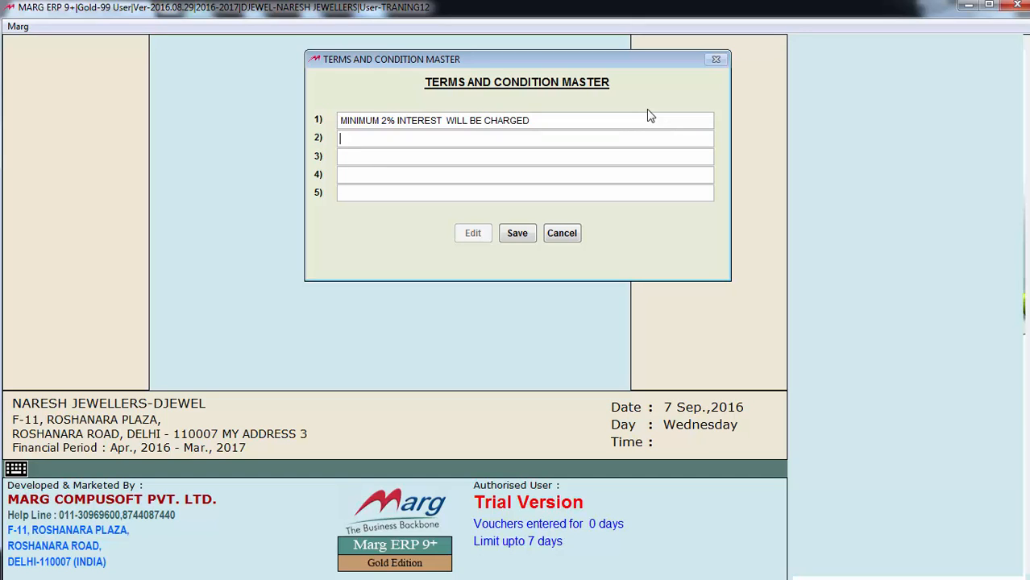
type("IDENTITY MUST B")
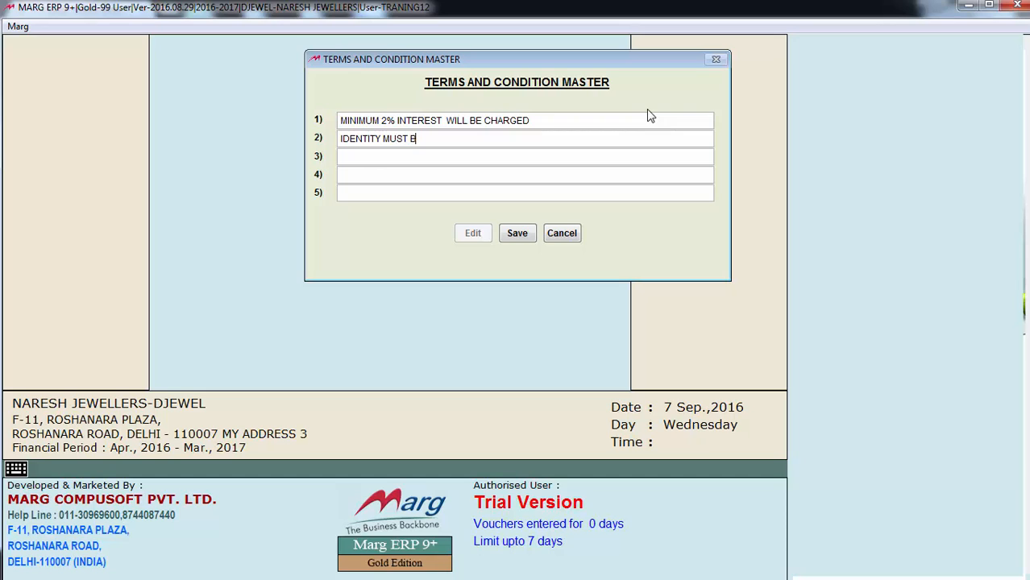
type("E REQUIRED")
key("Return")
left_click(520, 235)
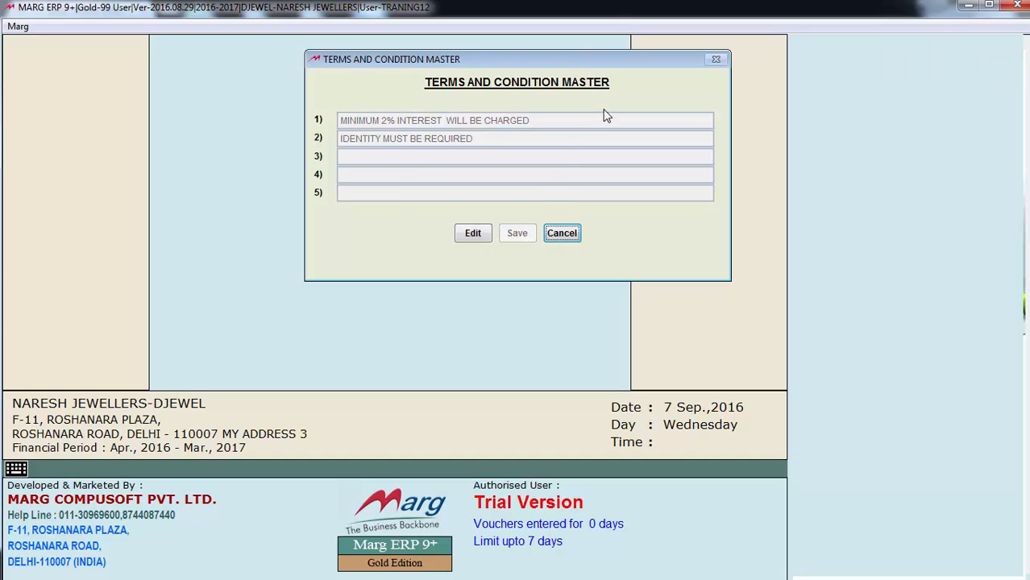
key("Escape")
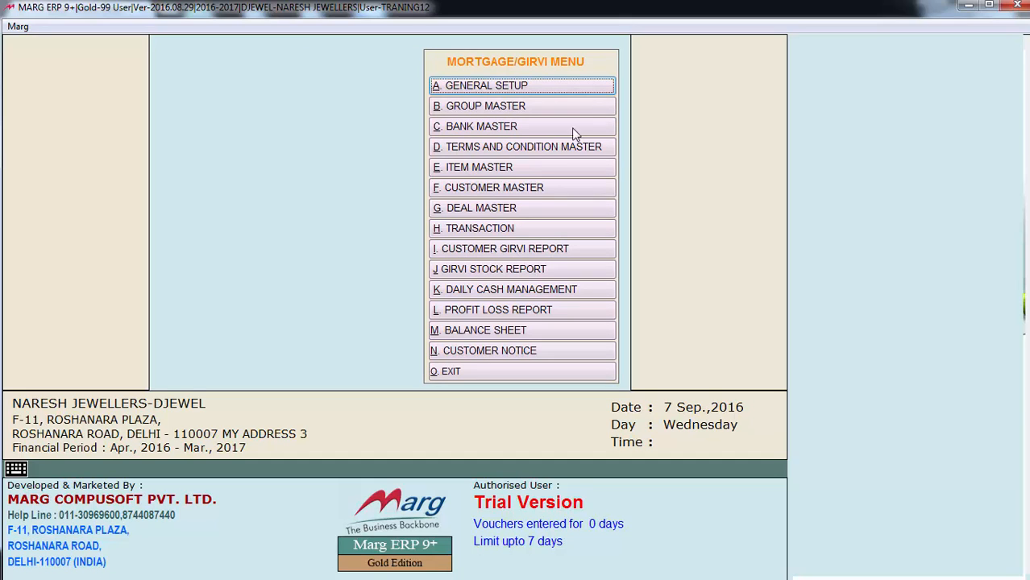
- Add and save an item named BANGLE in the Item Master, leaving the remarks empty
left_click(514, 168)
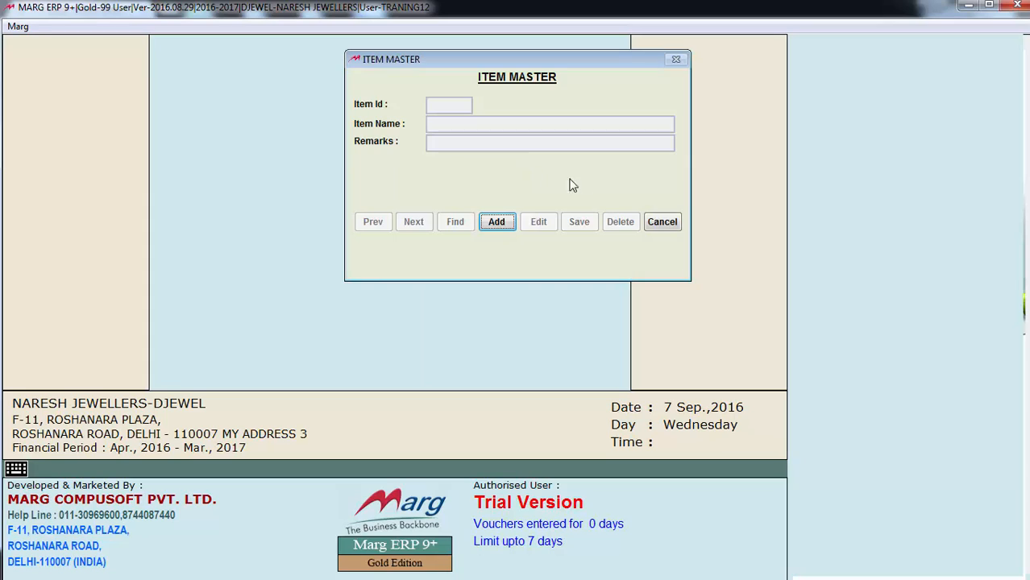
left_click(497, 222)
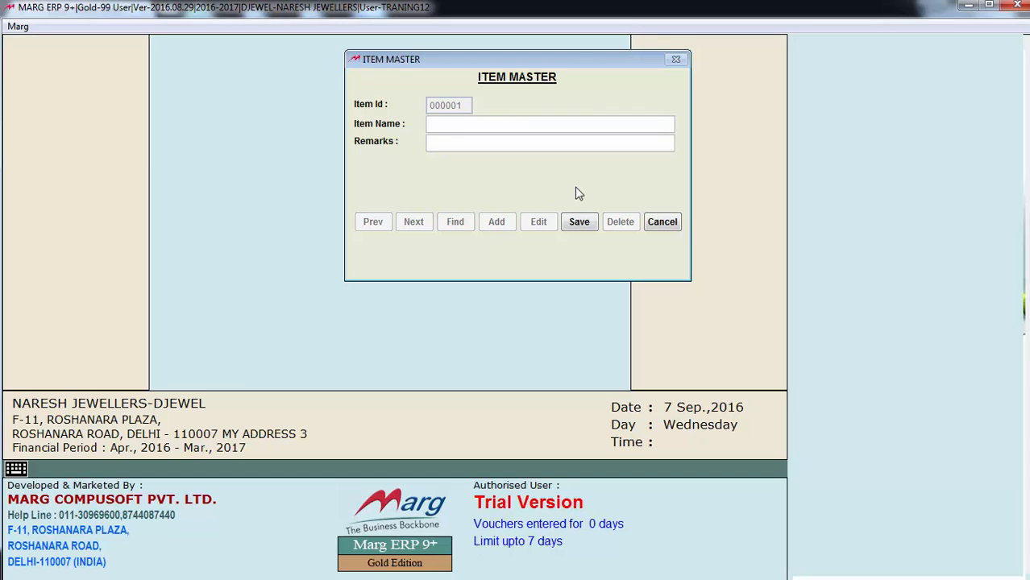
type("BANGLE")
key("Return")
key("Return")
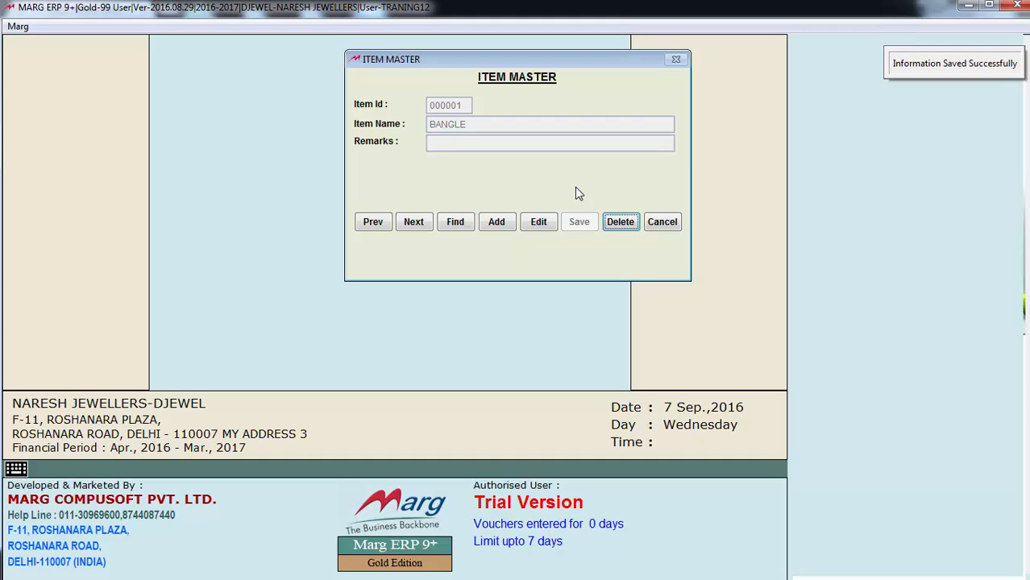
- Add and save a second item named RING in the Item Master without remarks
left_click(497, 225)
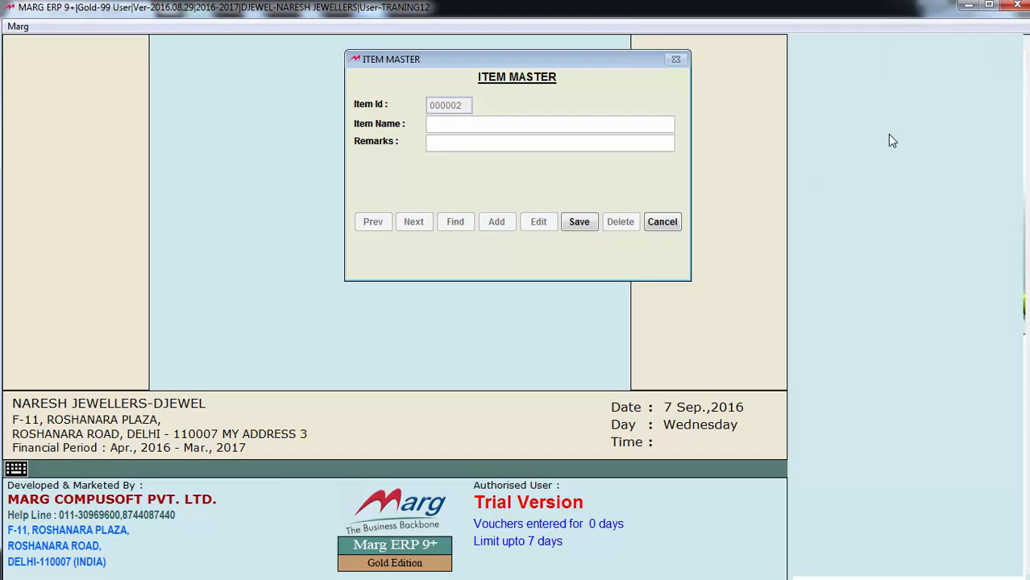
type("RING")
key("Return")
key("Return")
left_click(571, 224)
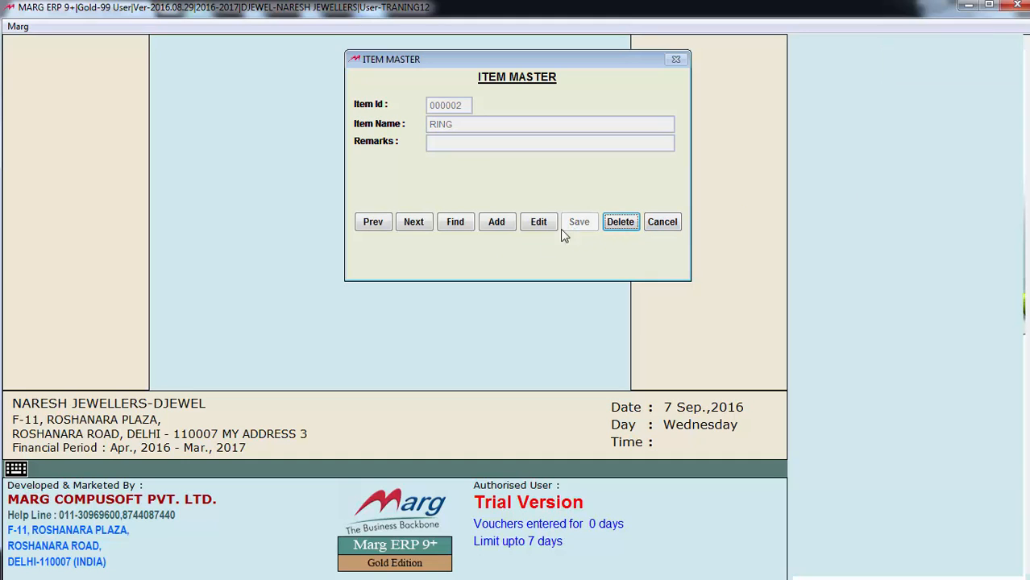
- Add and save a third item named GOLD ORNAMENTS without remarks, and close the Item Master
left_click(496, 223)
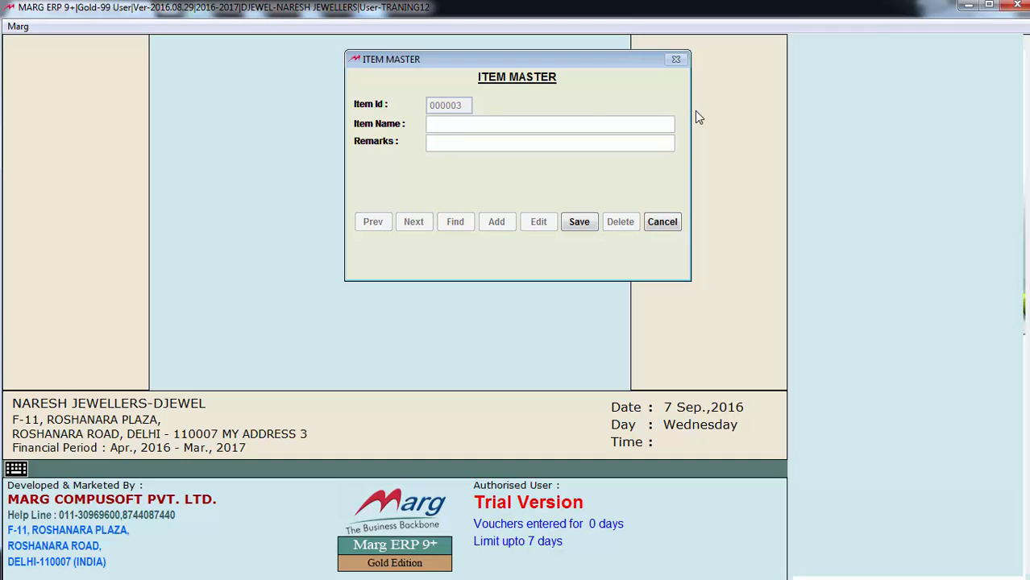
type("GOLD ORNAMENTS")
left_click(580, 225)
key("Escape")
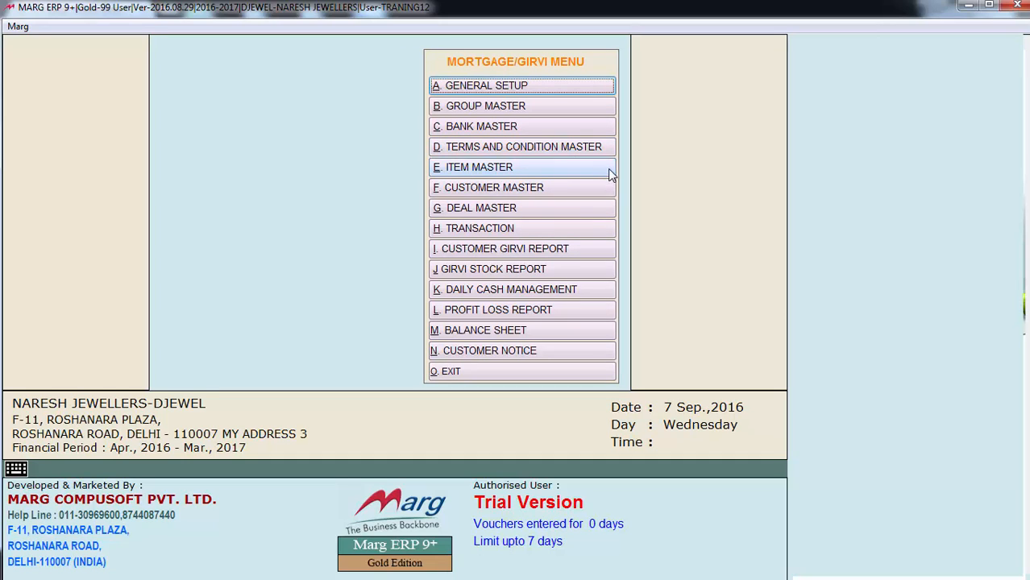
- Set the existing customer's area to KHERA KHURD in the Customer Master, save the record, and return to the main screen
left_click(560, 198)
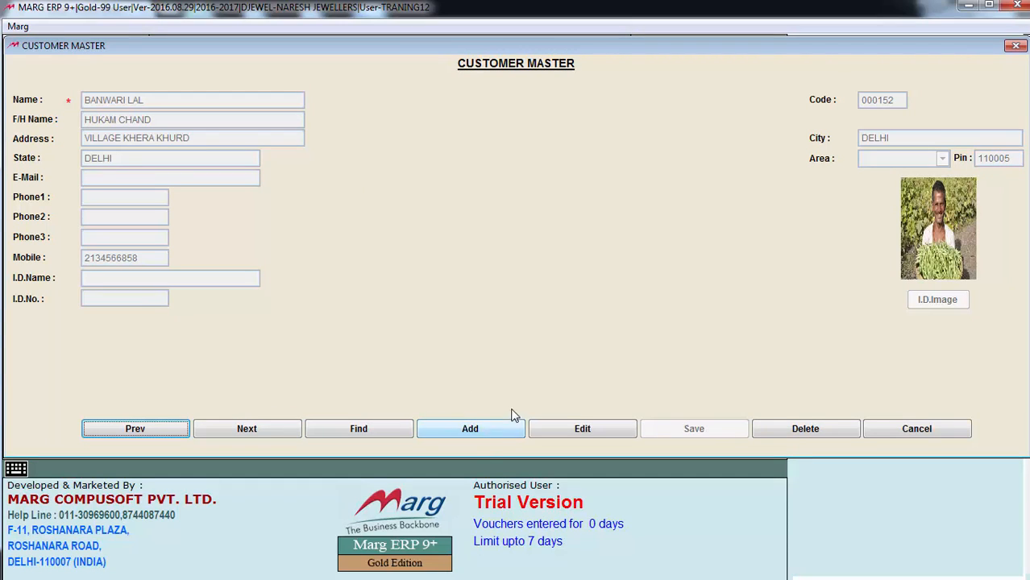
left_click(571, 432)
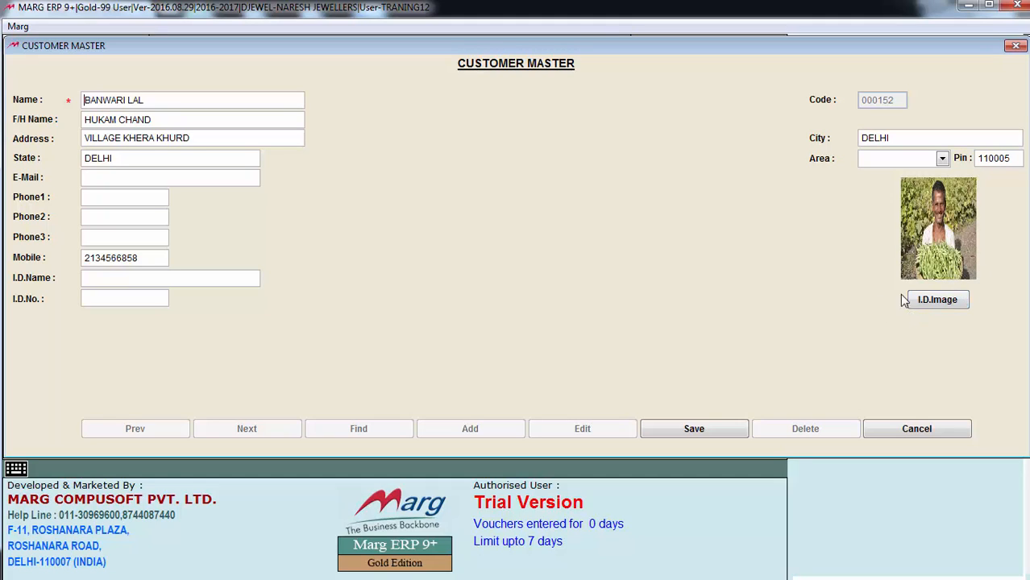
left_click(943, 161)
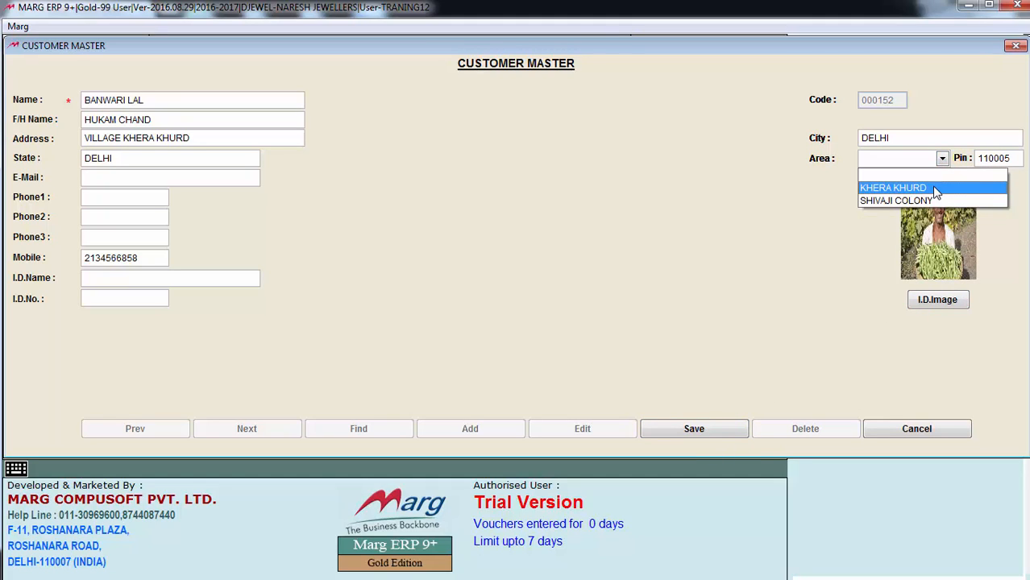
left_click(934, 186)
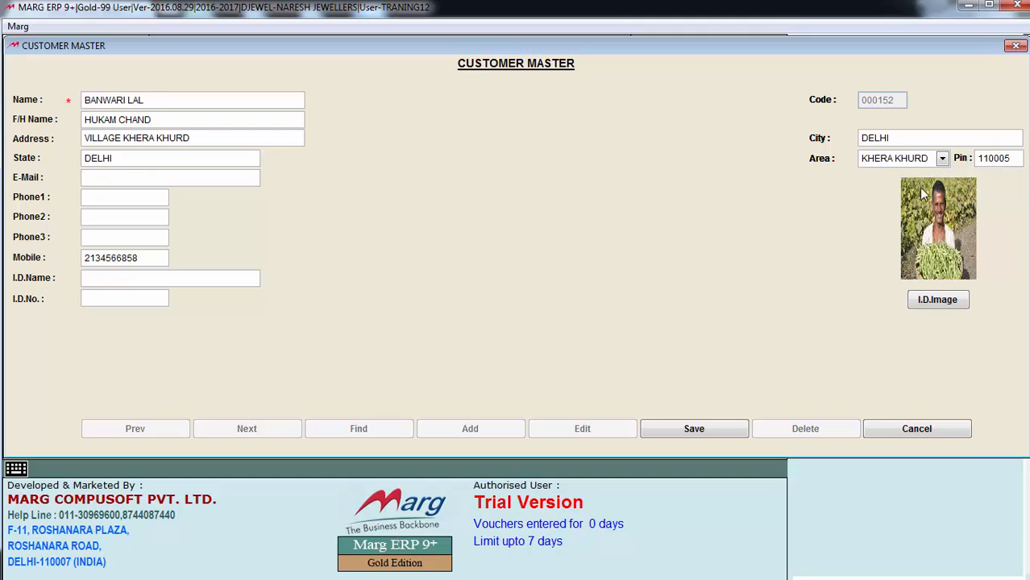
left_click(726, 433)
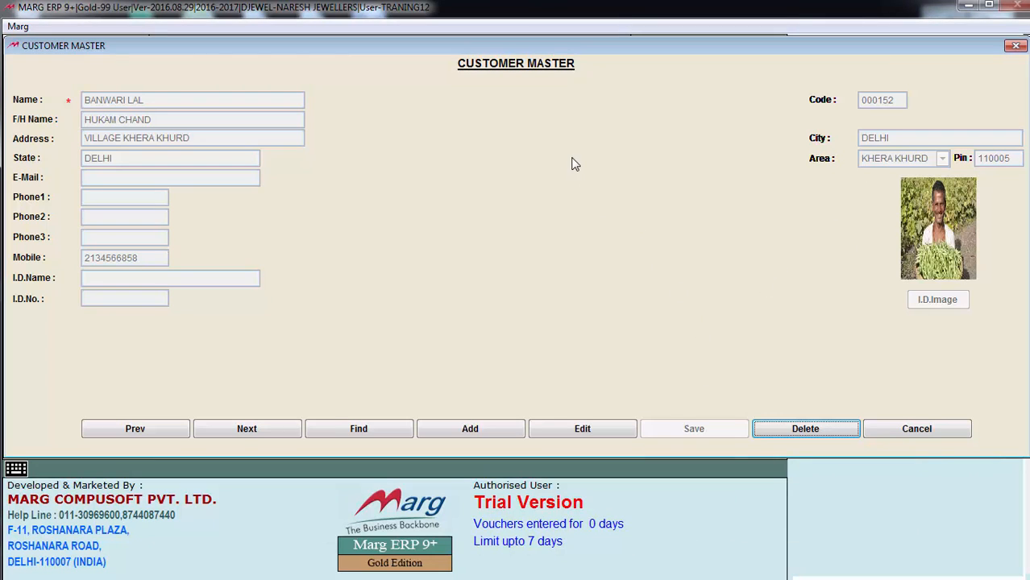
key("Escape")
key("Escape")
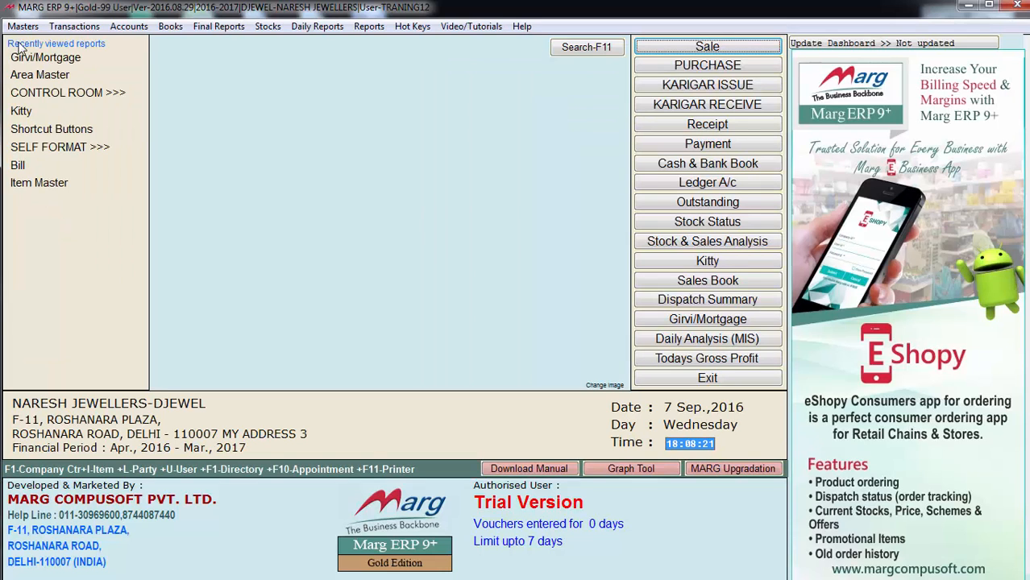
- Search all Control Room settings for AREA anywhere in the option text
left_click(23, 26)
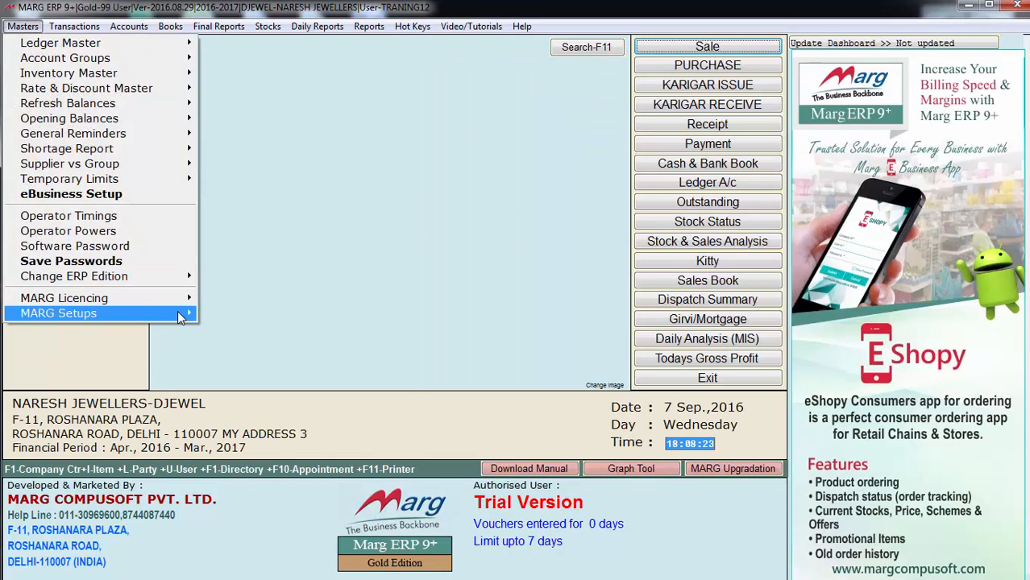
mouse_move(180, 317)
left_click(276, 314)
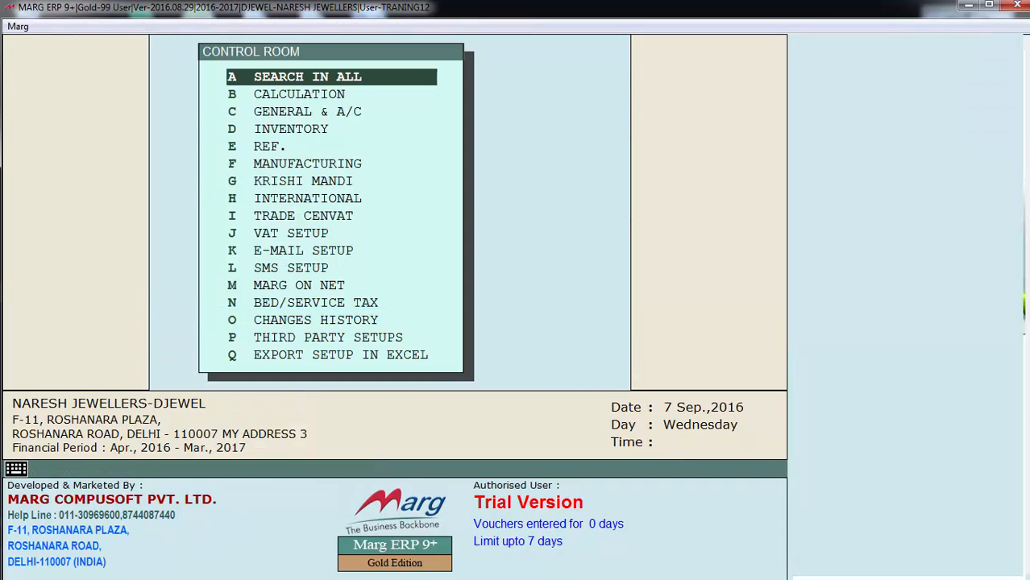
key("Return")
type("AREA")
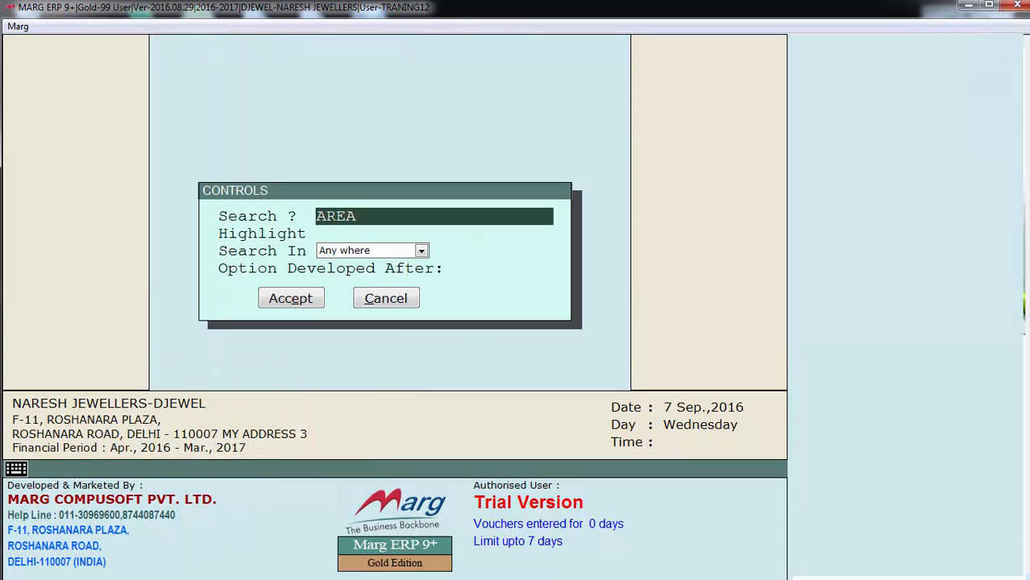
key("Return")
key("Return")
key("Return")
key("Return")
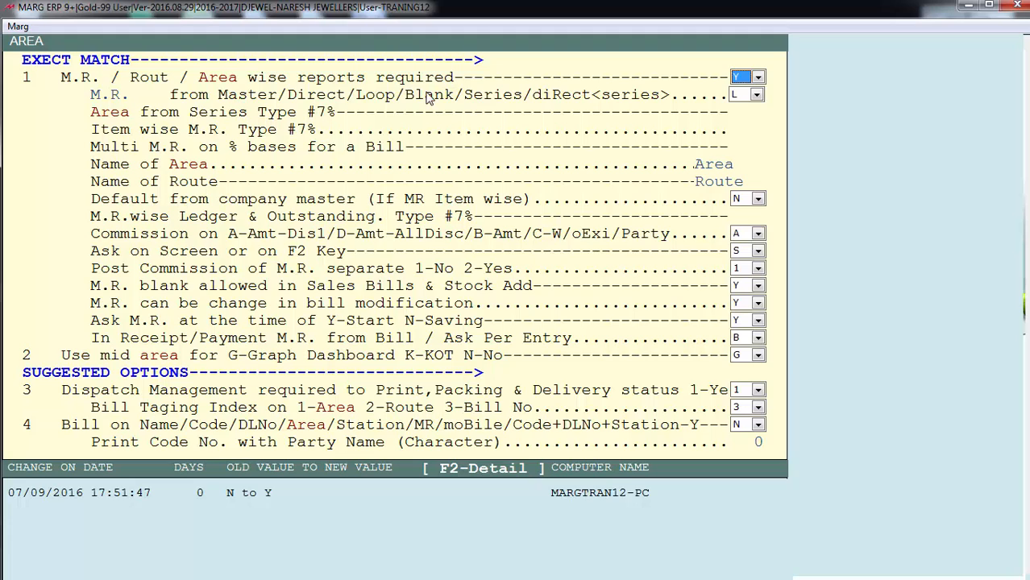
- Keep L as the M.R. source under the area-wise reports setting and save the Control Room changes
left_click(758, 95)
left_click(761, 113)
key("Return")
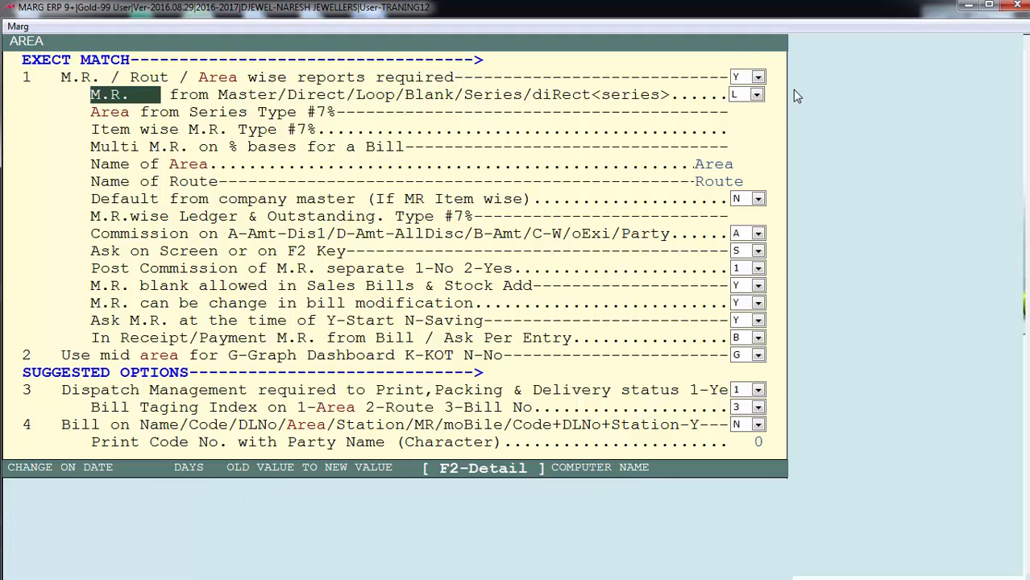
key("Escape")
key("Escape")
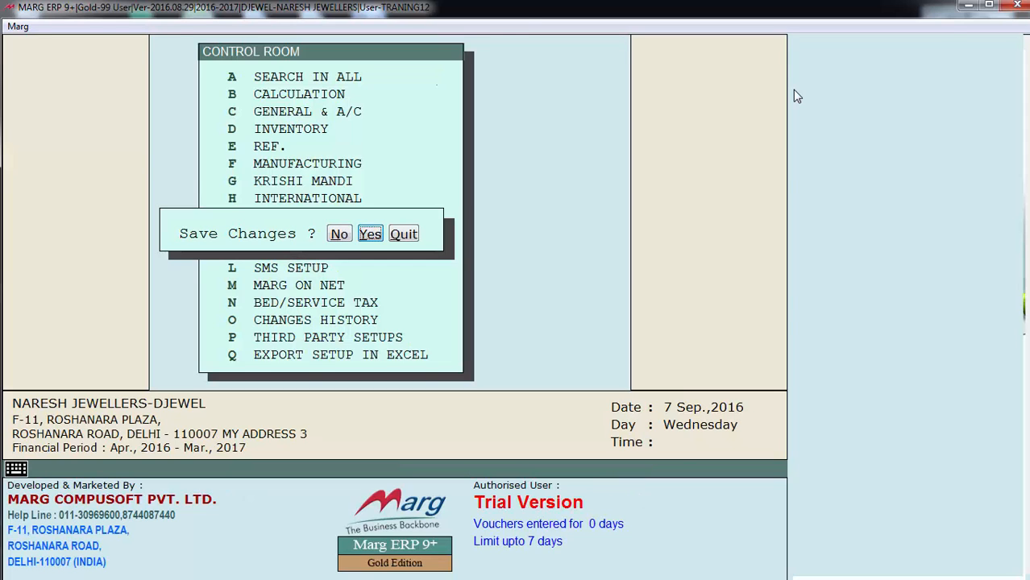
key("Return")
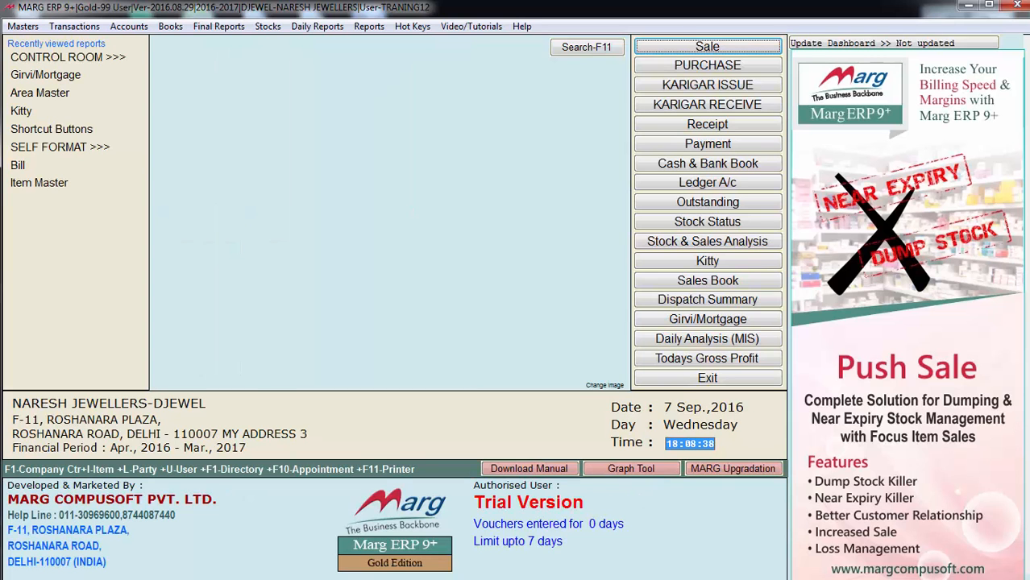
- Create a new area named RAJIV COLONY with 1 M.R. in the Area Master
left_click(24, 26)
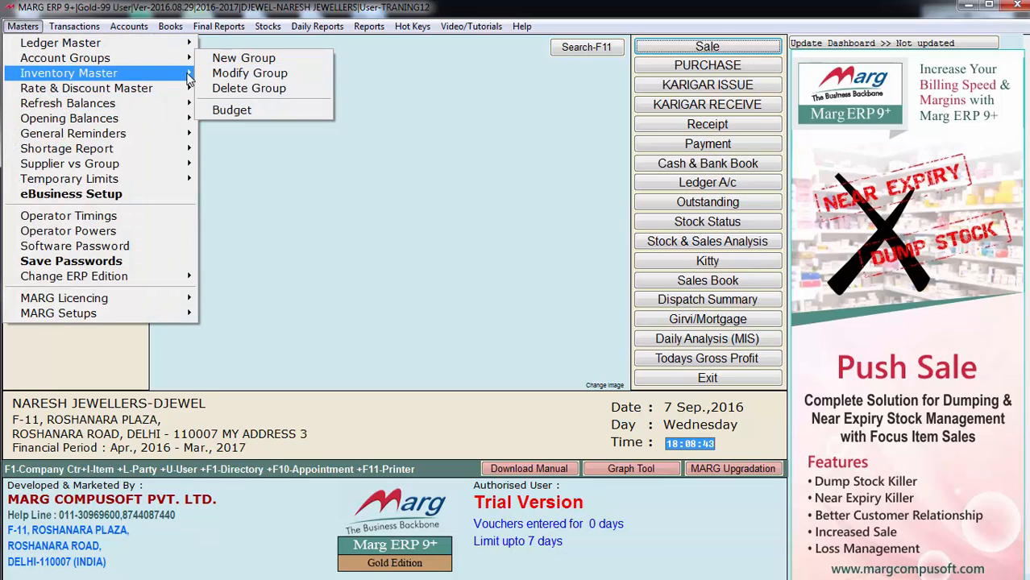
mouse_move(185, 75)
left_click(275, 113)
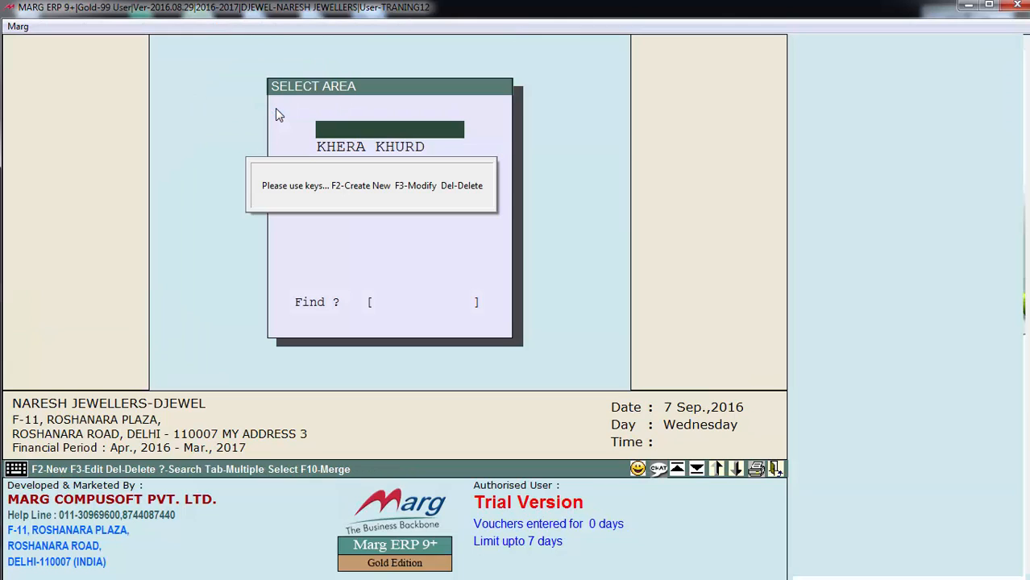
key("F2")
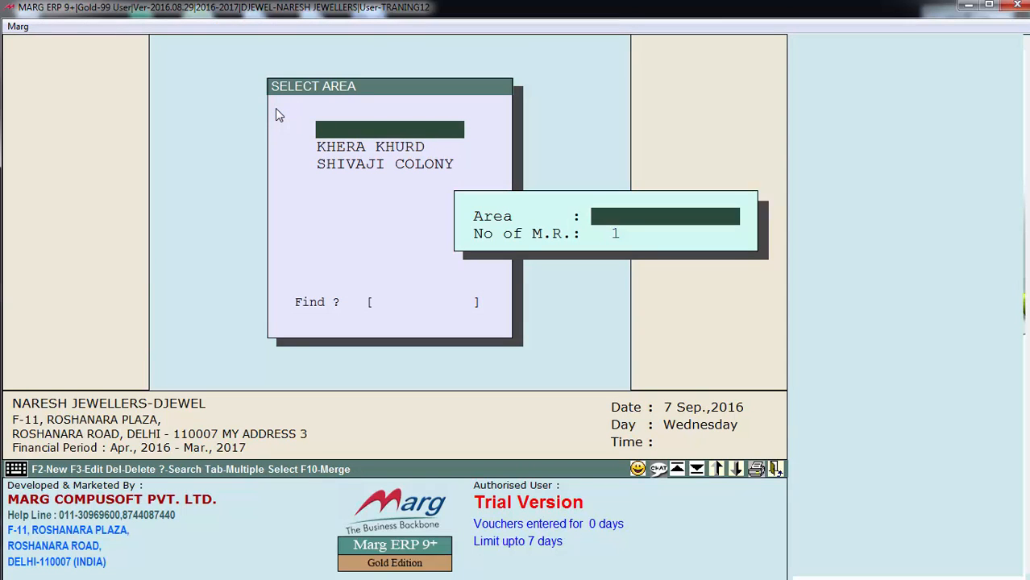
type("RAJIV COLONY")
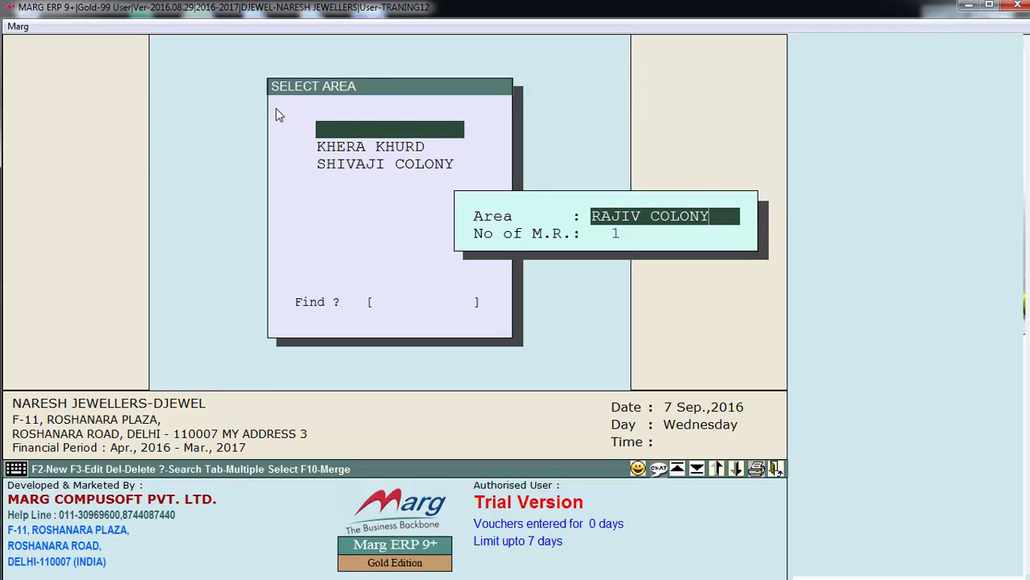
key("Return")
key("Return")
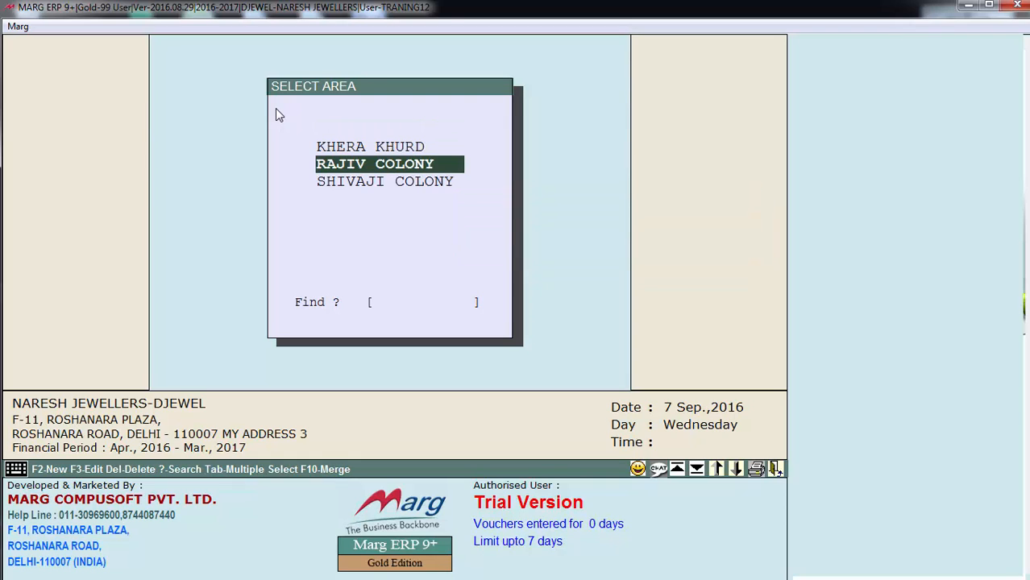
key("Escape")
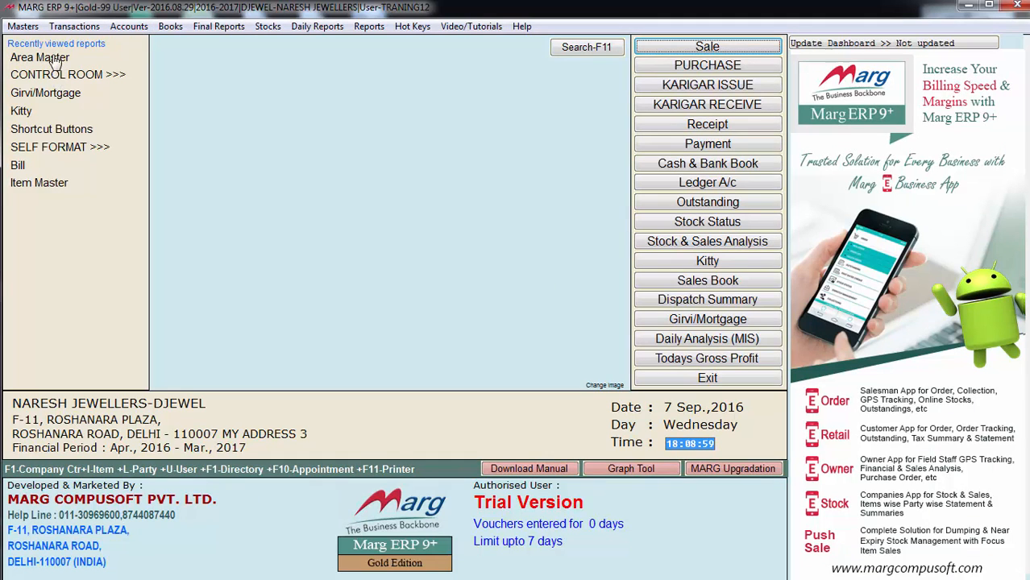
- Reopen the customer's record in the Girvi/Mortgage Customer Master, pick KHERA KHURD from the area list again, and save
left_click(75, 25)
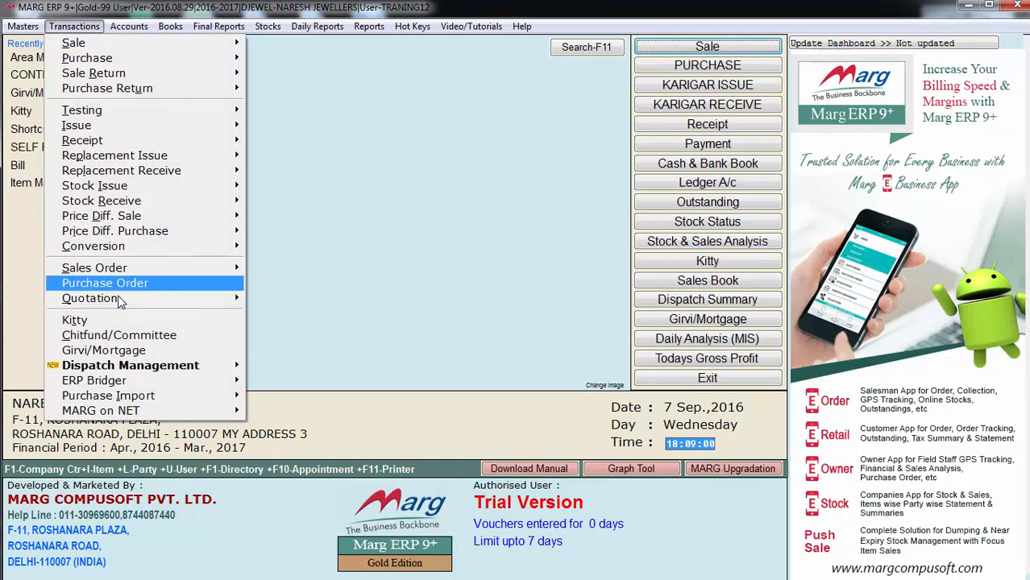
left_click(194, 355)
key("Escape")
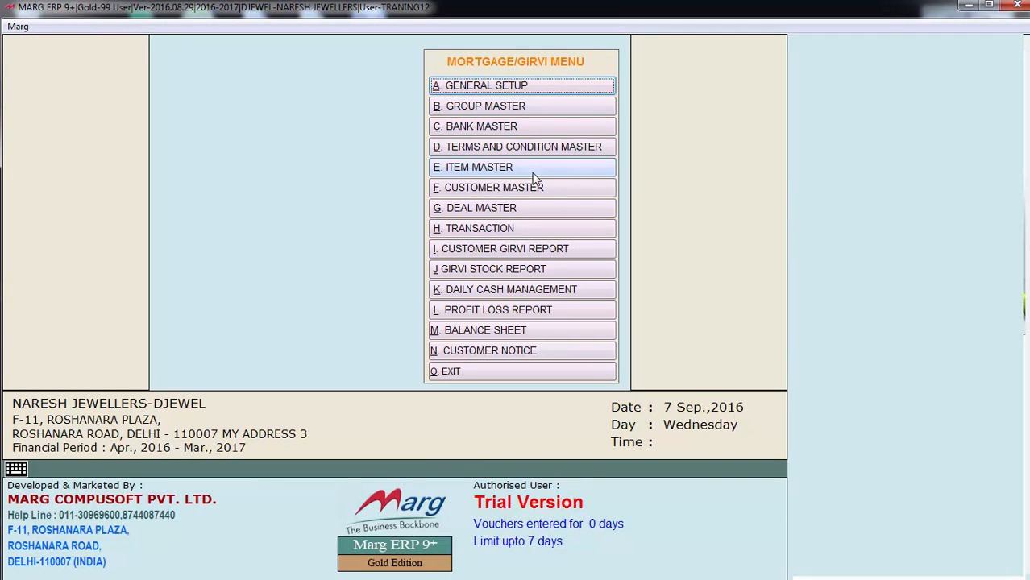
left_click(512, 192)
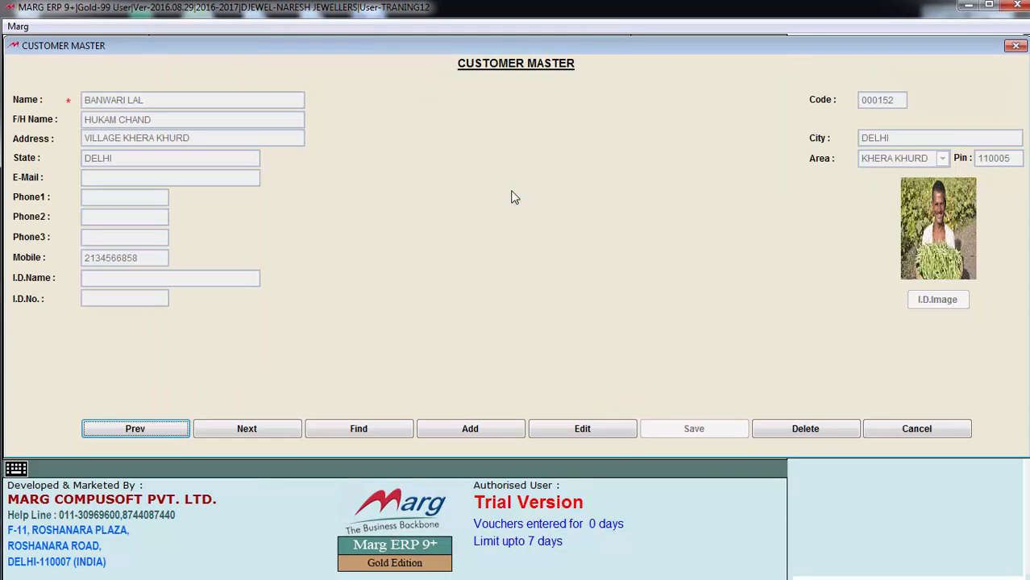
left_click(623, 433)
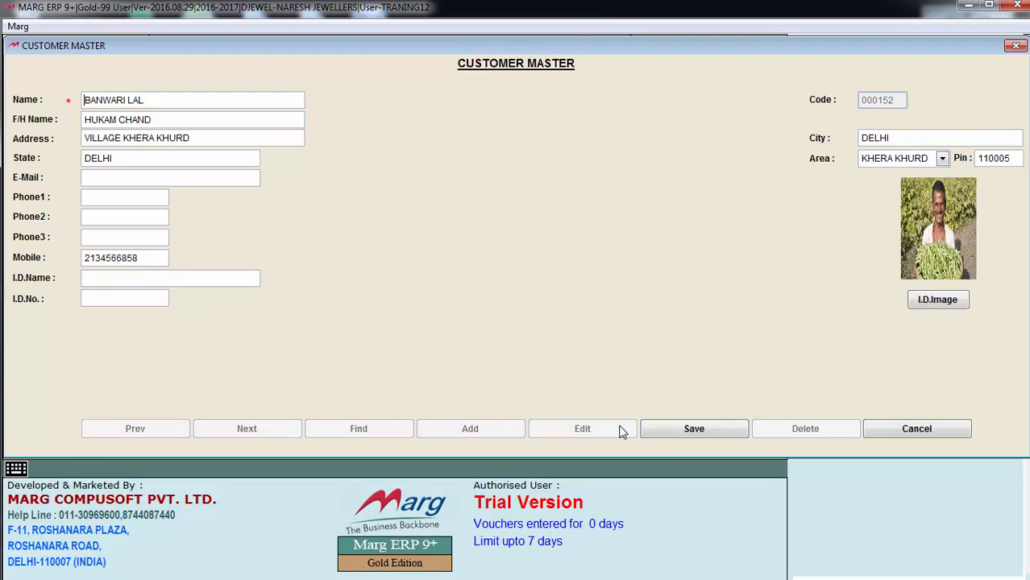
left_click(942, 159)
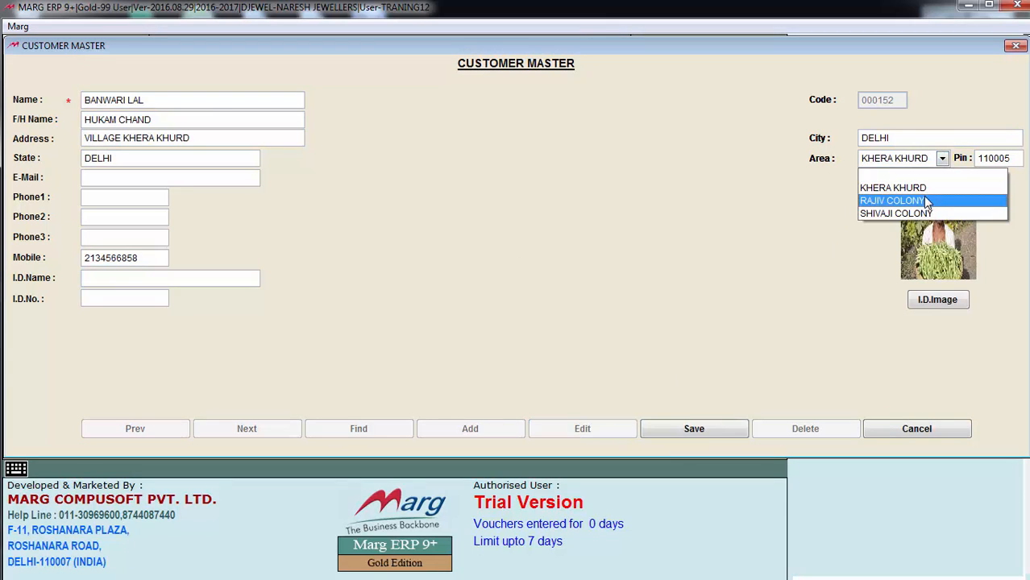
left_click(931, 189)
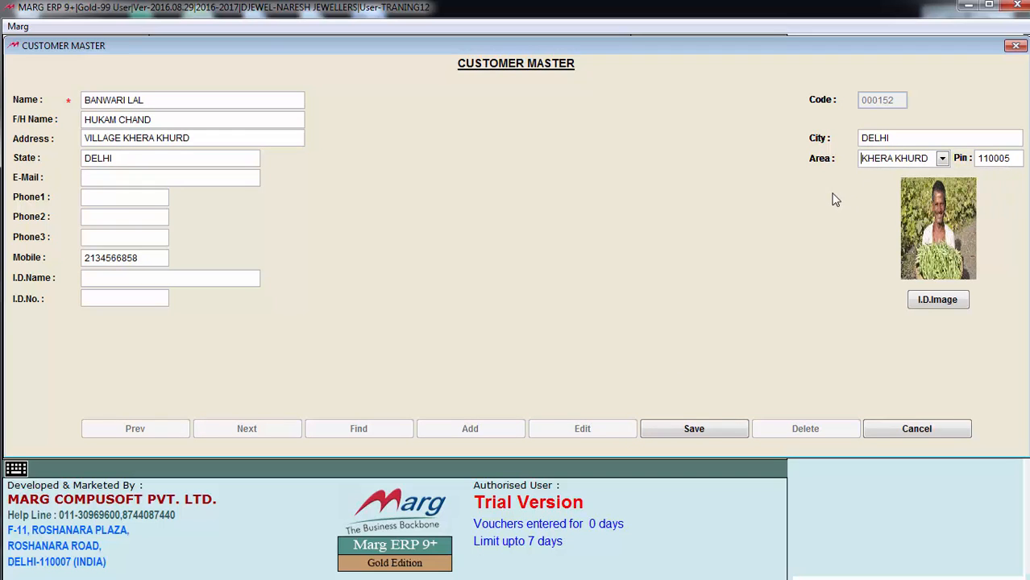
left_click(693, 429)
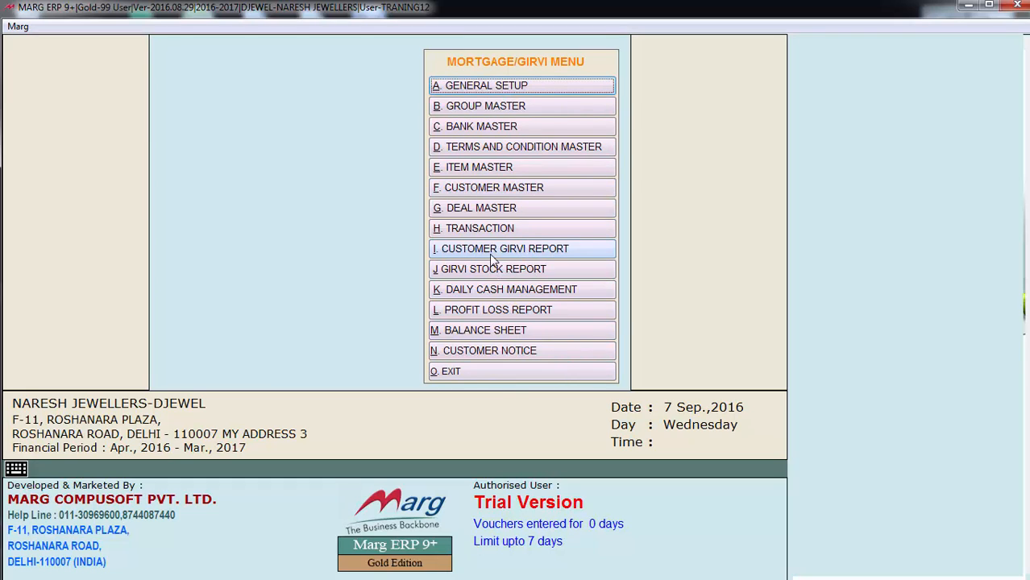
- Start a new deal in the Deal Master and choose the existing customer from the name list
left_click(510, 212)
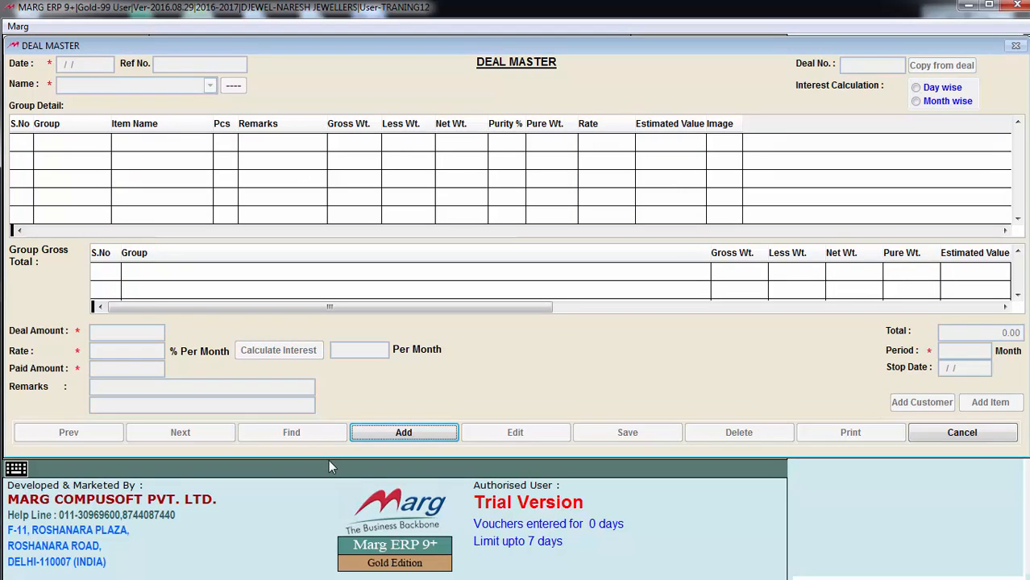
left_click(407, 434)
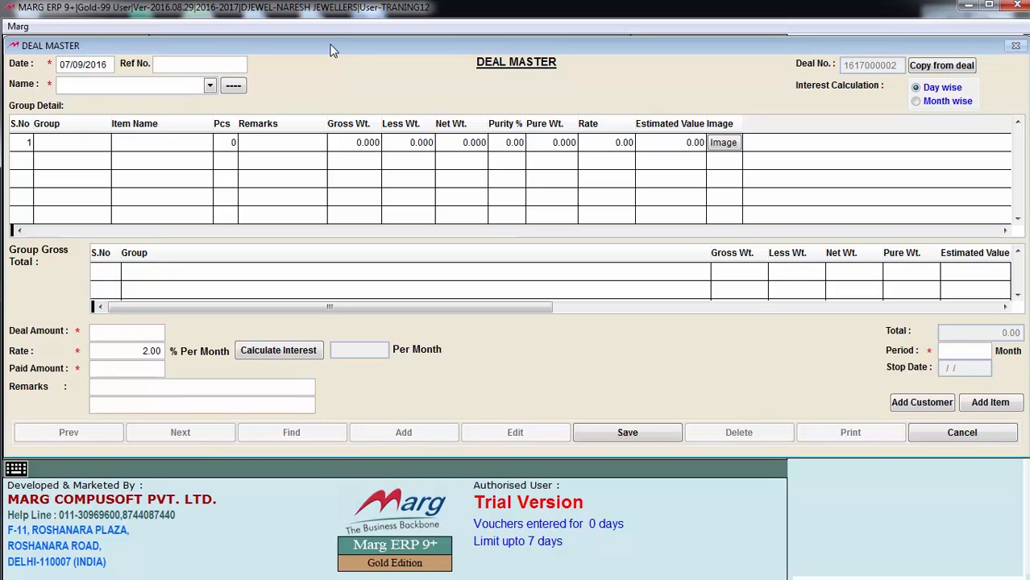
key("Return")
key("Tab")
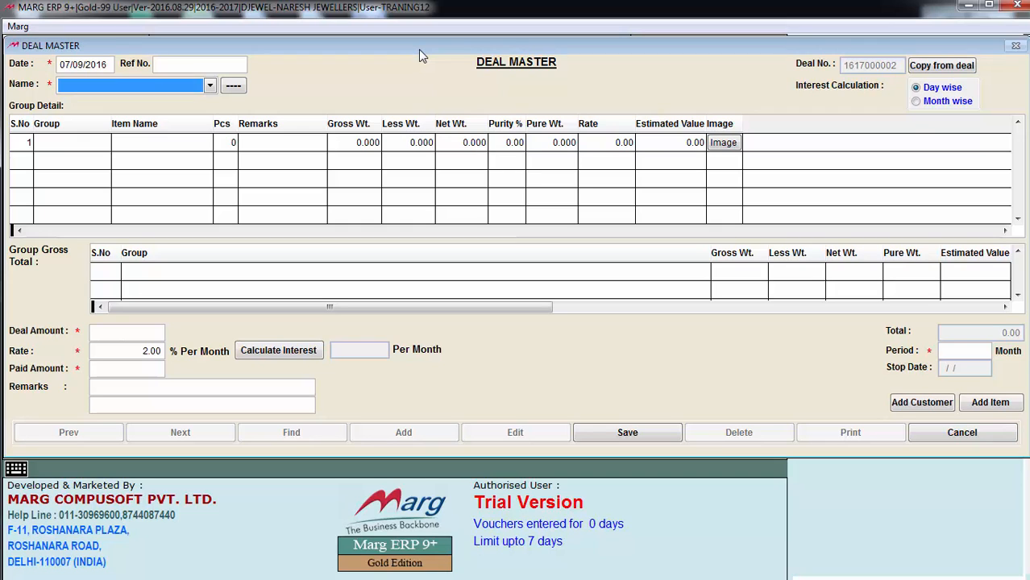
key("space")
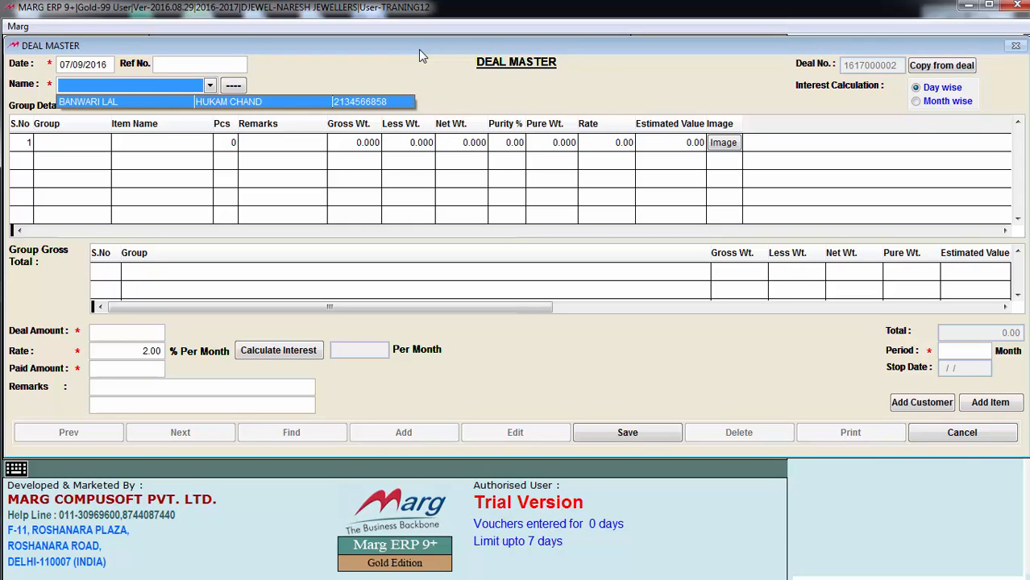
left_click(170, 102)
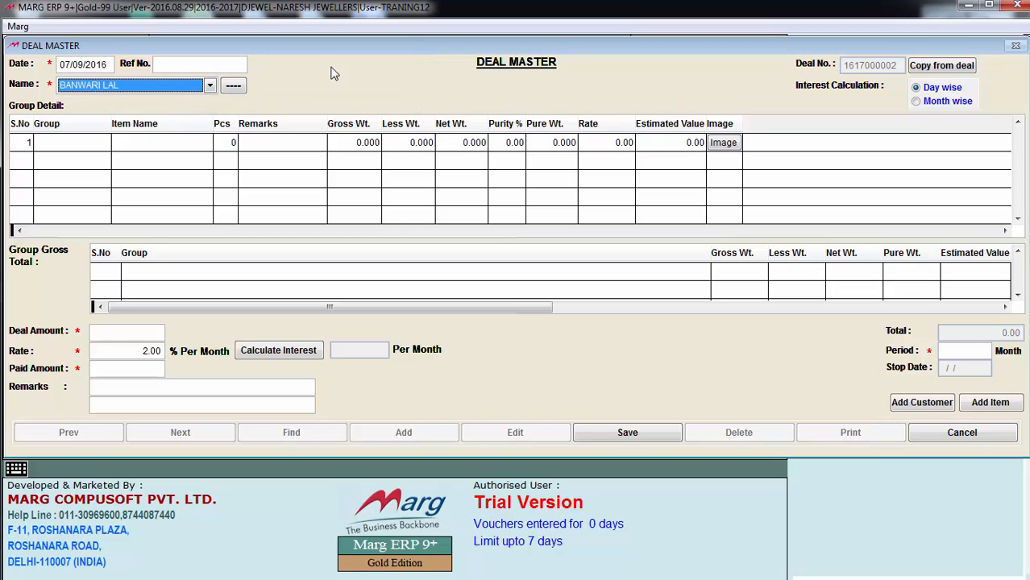
key("Return")
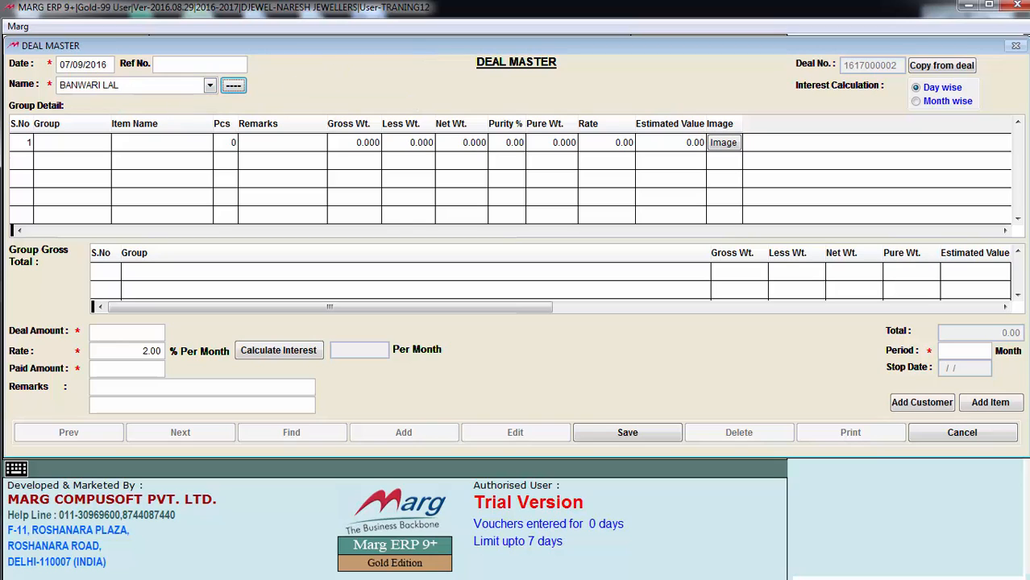
- Look up the customer by name in the customer search, select the record again, and keep Day wise interest calculation
left_click(233, 85)
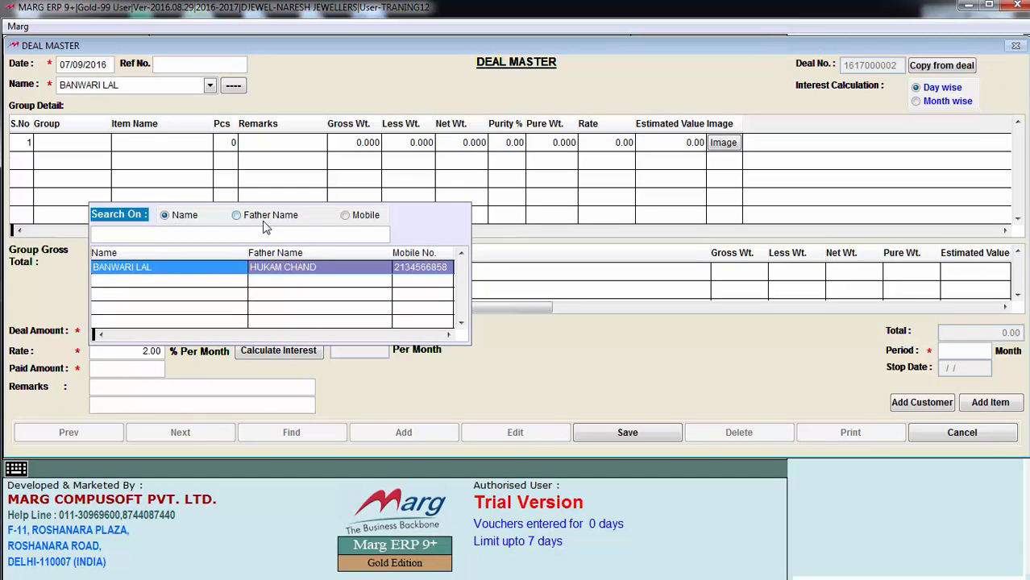
key("Return")
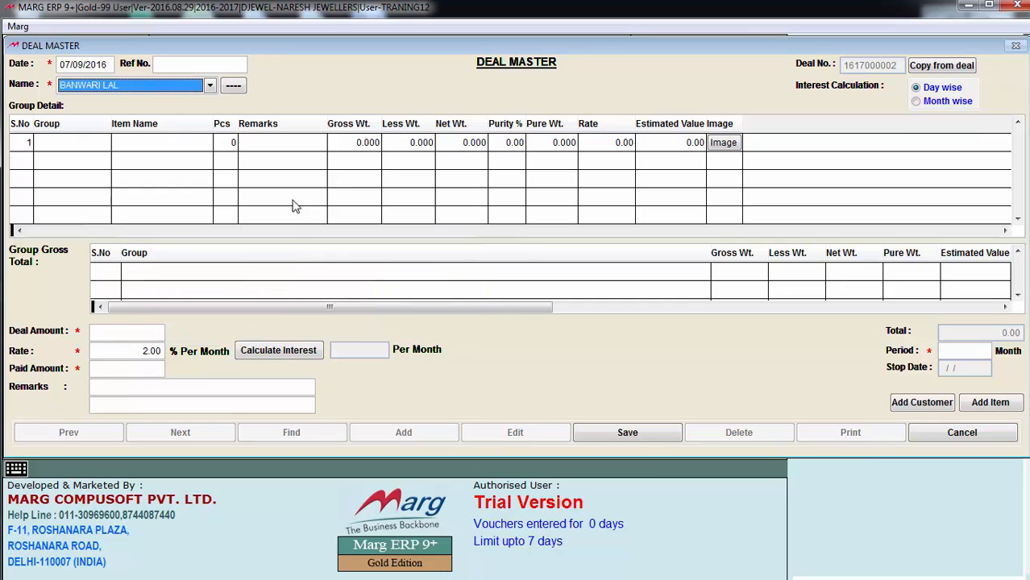
key("Tab")
key("Tab")
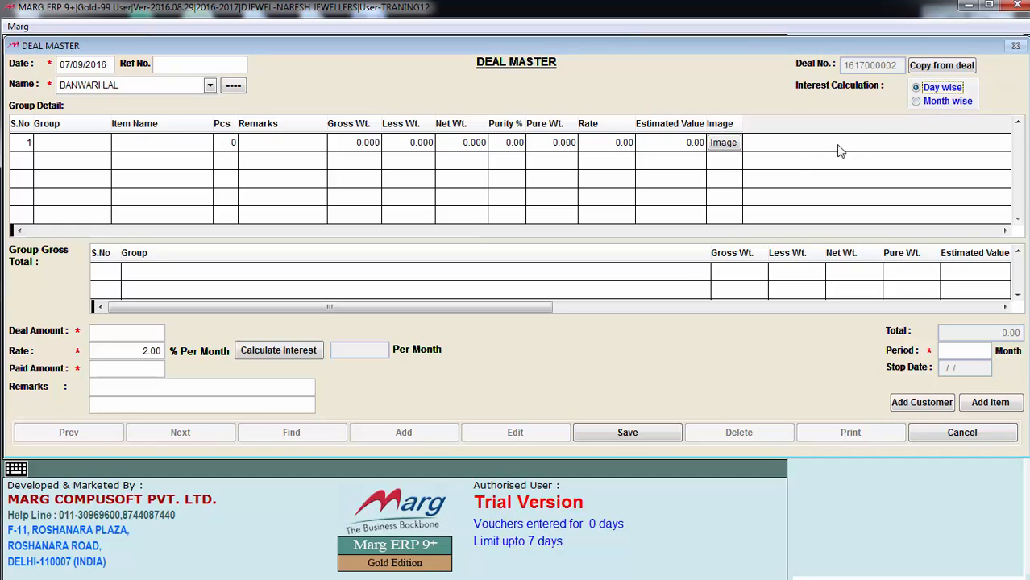
- Fill the first item row with group GOLD, item BANGLE, 2 pieces and the remark BROKEN
left_click(75, 149)
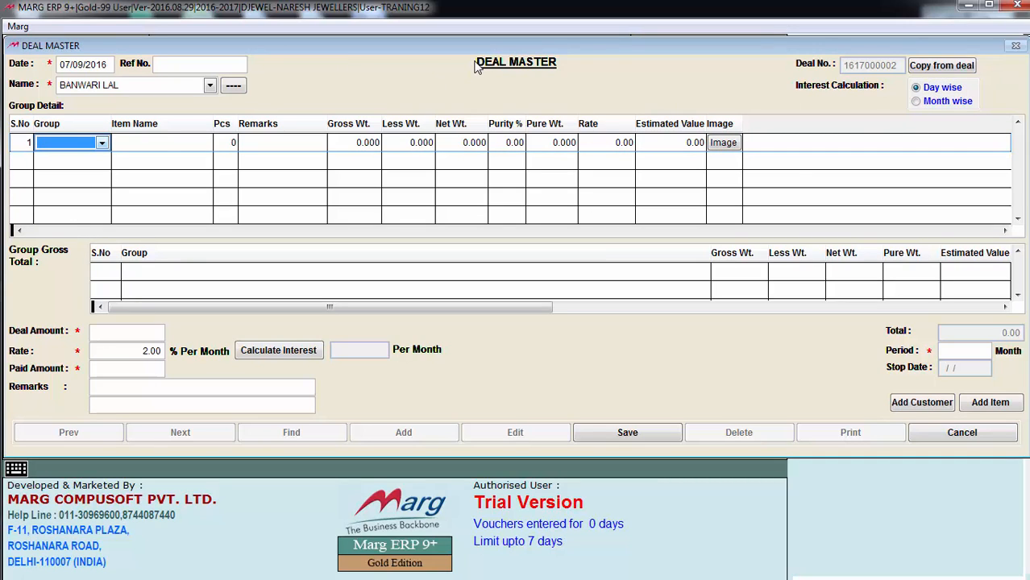
key("space")
key("Return")
key("Return")
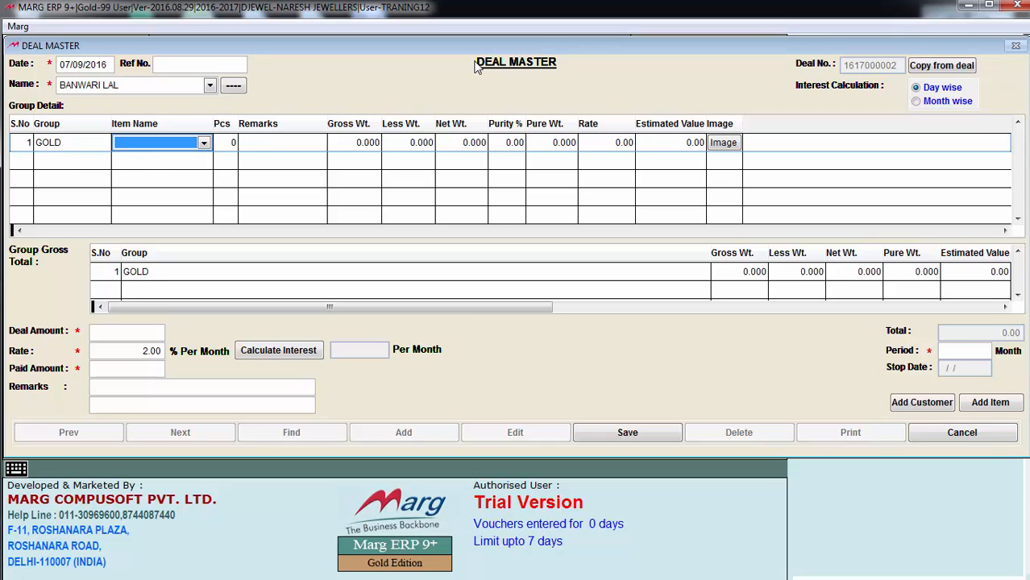
key("space")
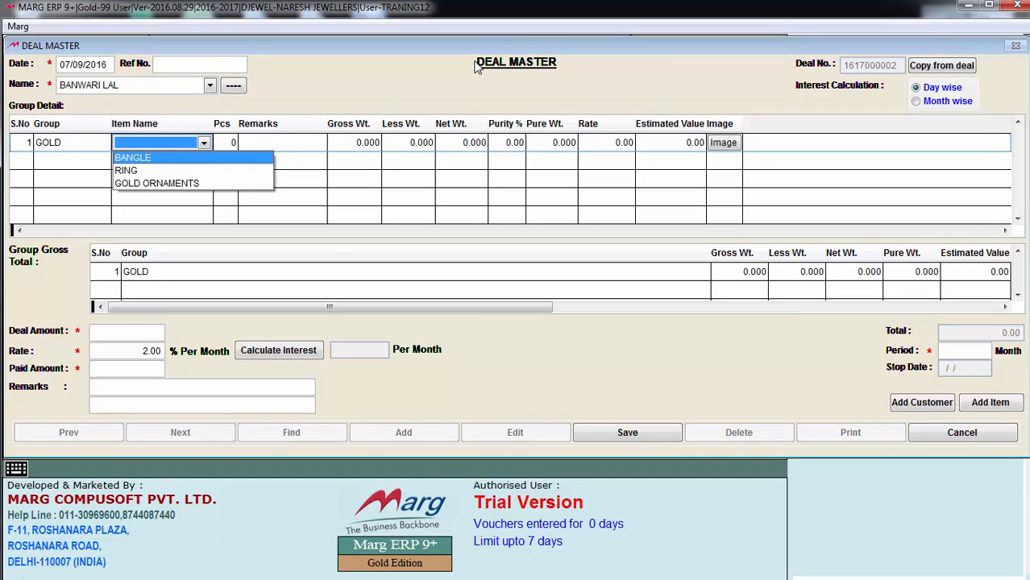
key("Return")
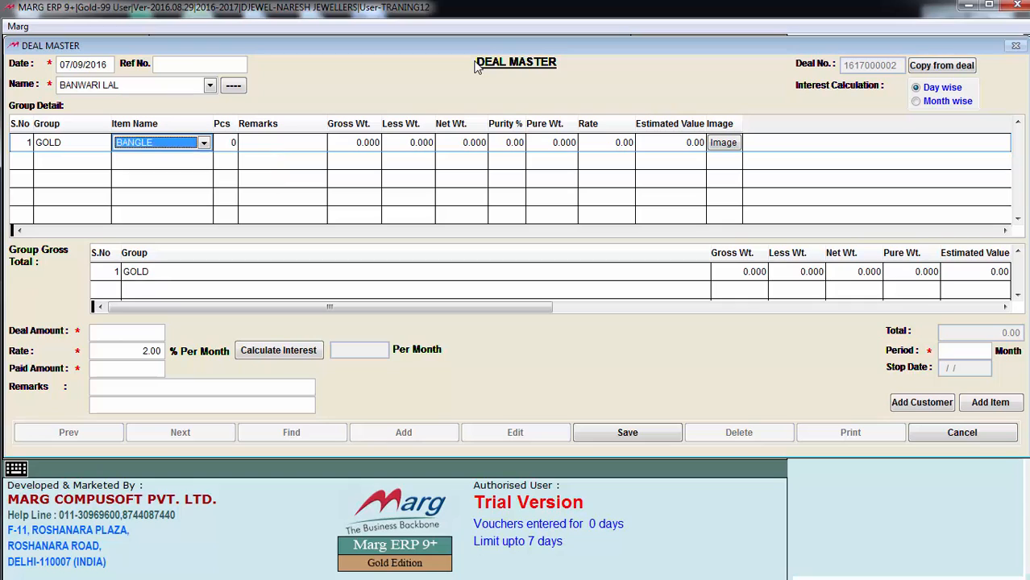
key("Return")
type("2")
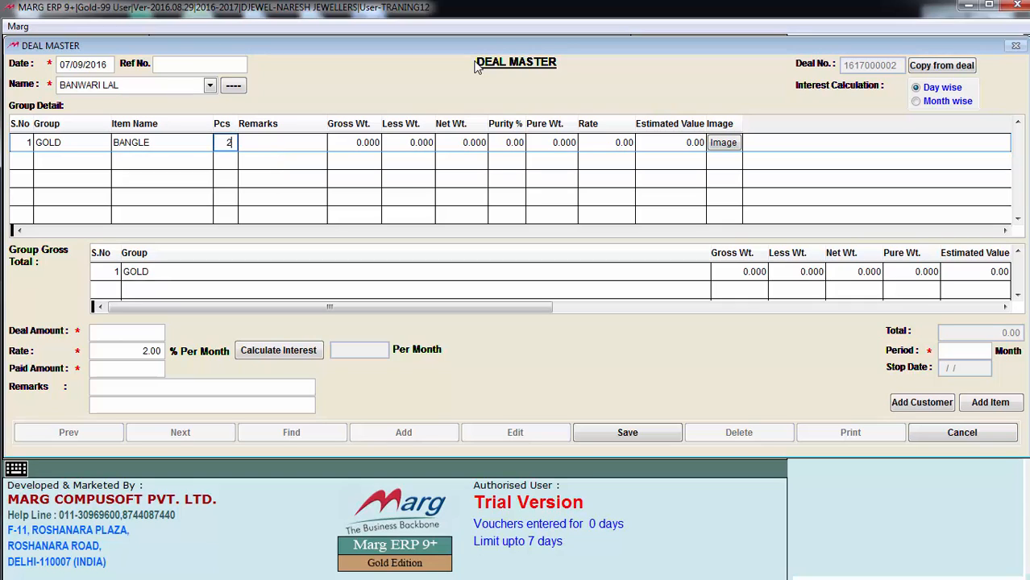
key("Return")
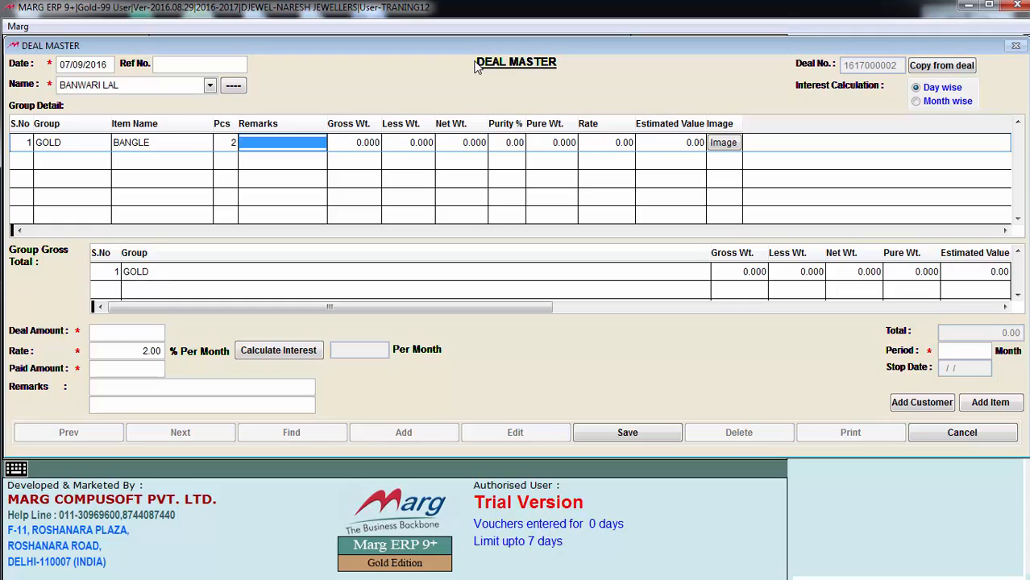
type("BROKEN")
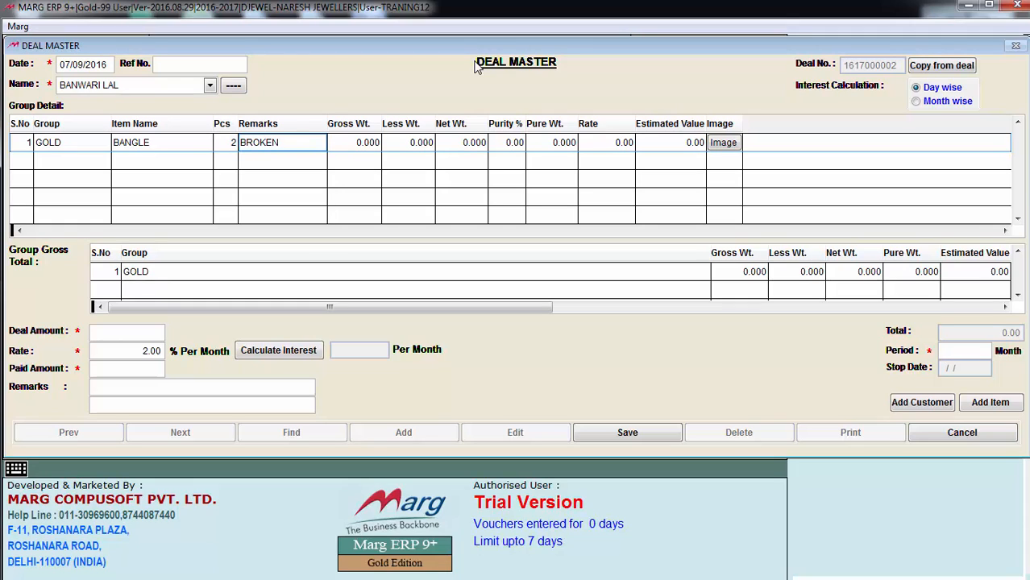
key("Return")
- Enter gross weight 45, less weight 2, purity 75% and rate 2900 for the gold bangle
type("45 .")
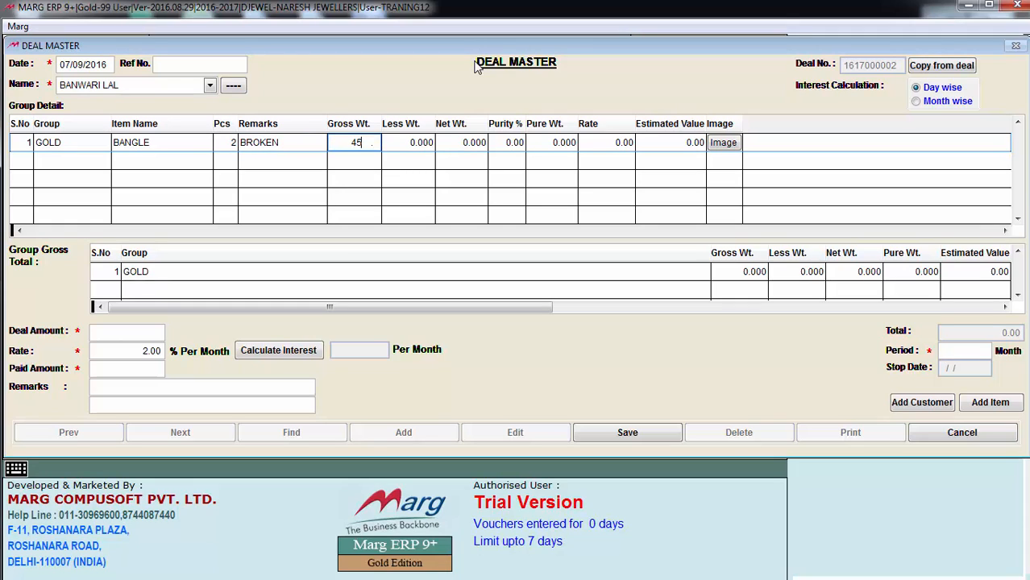
key("Return")
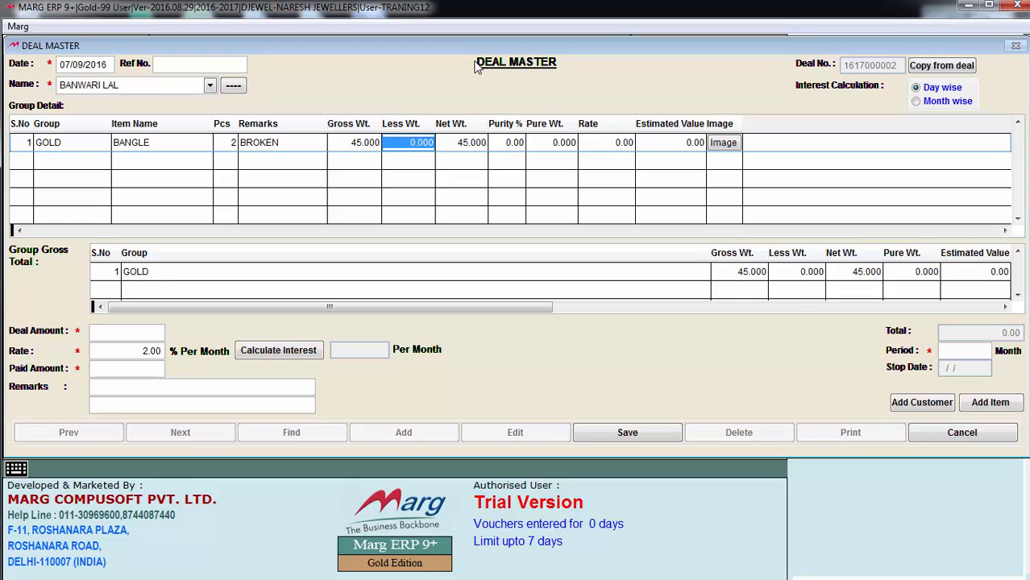
type("2")
key("Return")
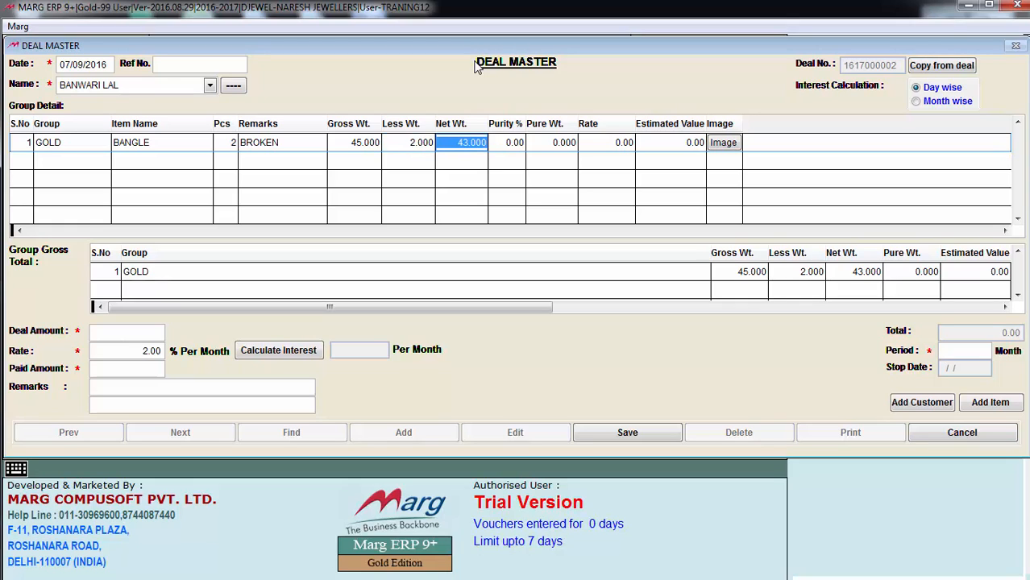
key("Return")
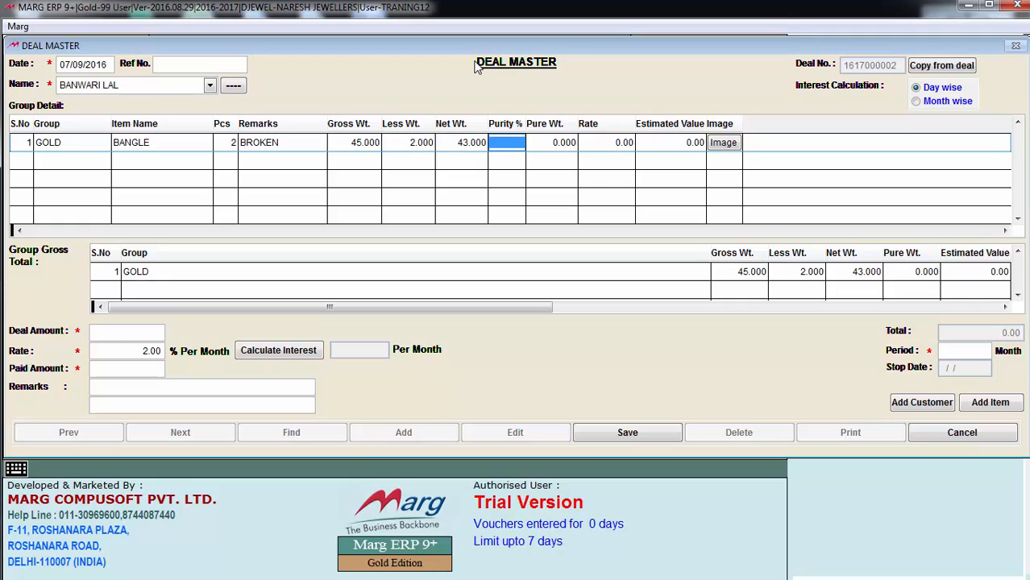
type("75.")
key("Return")
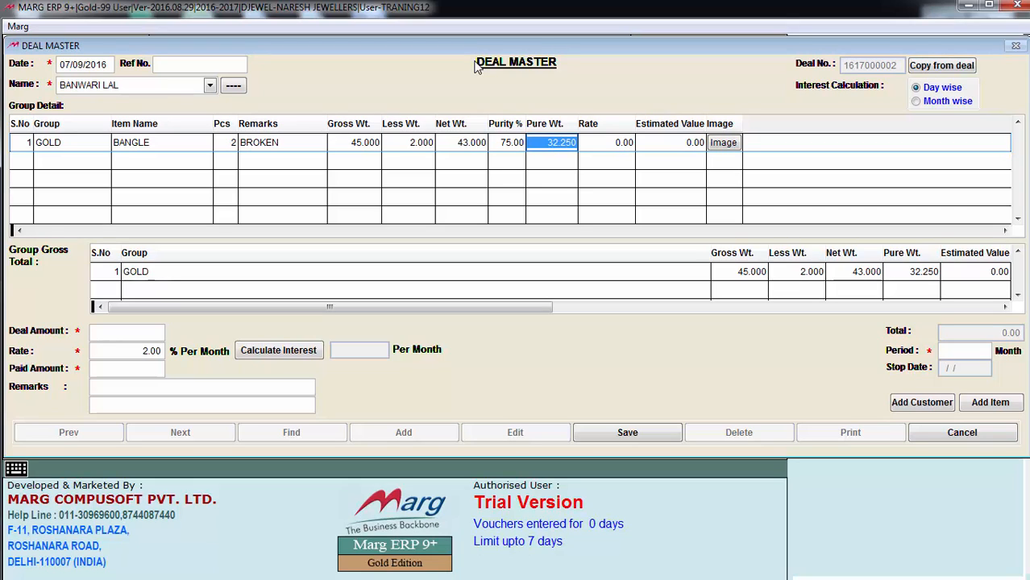
key("Return")
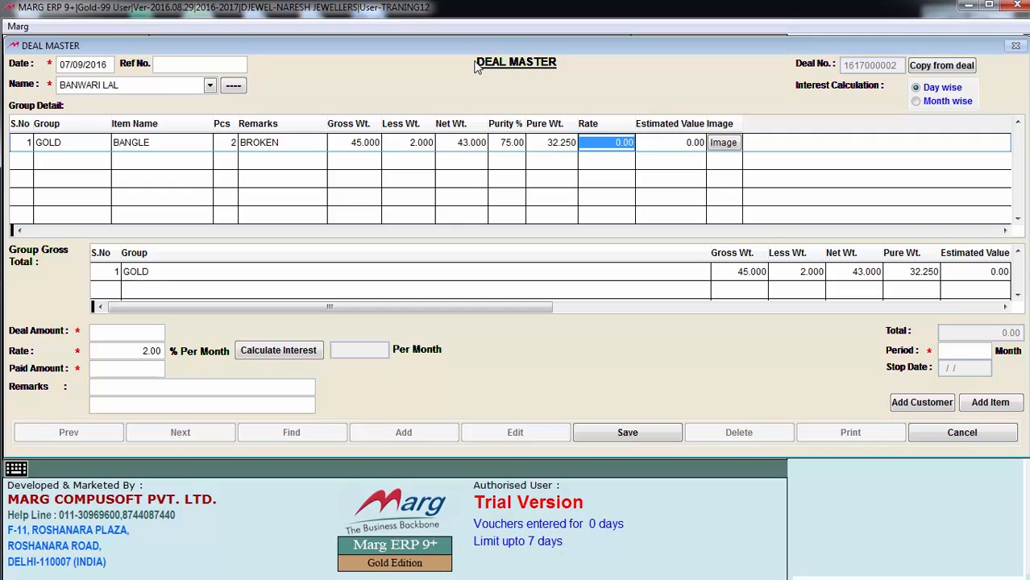
type("2900")
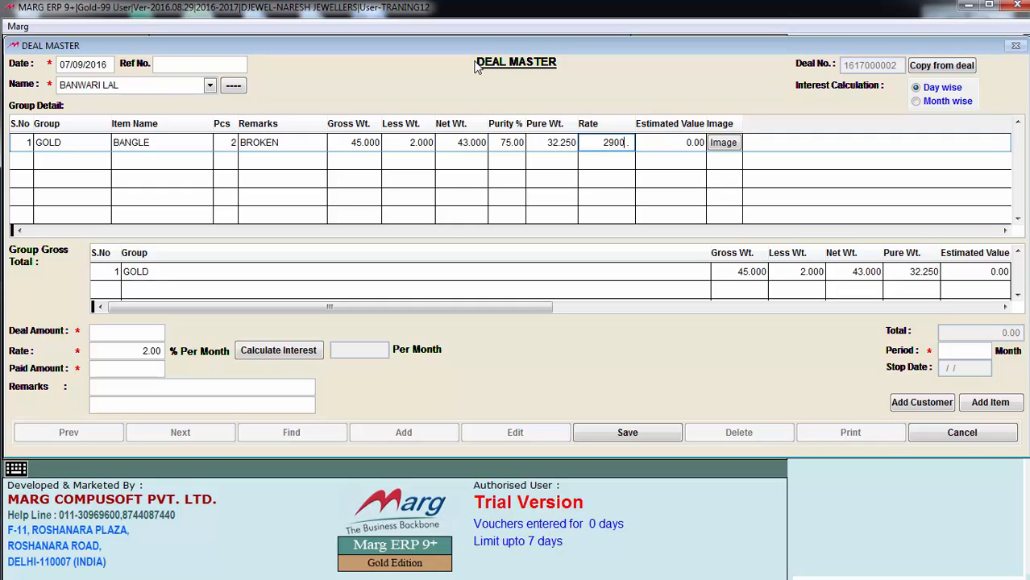
key("Return")
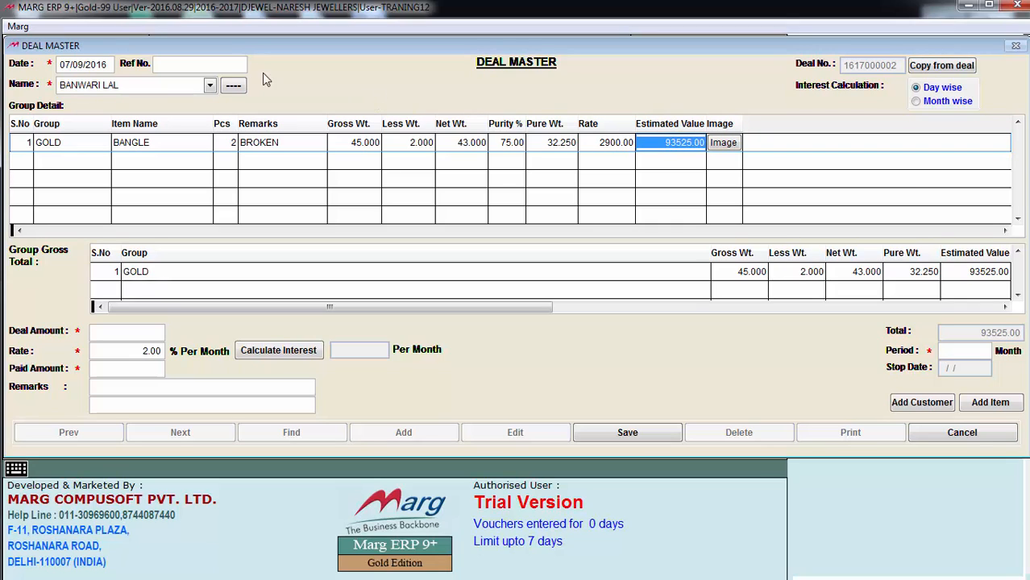
- Attach the BANGLES picture from the employees folder as the gold bangle's item image
left_click(724, 143)
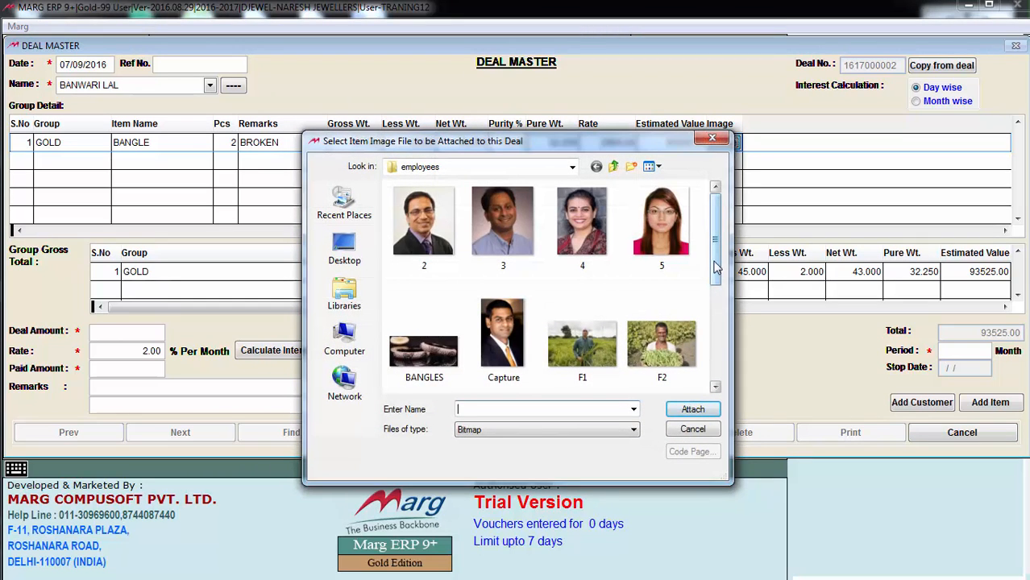
left_click_drag(716, 268, 731, 363)
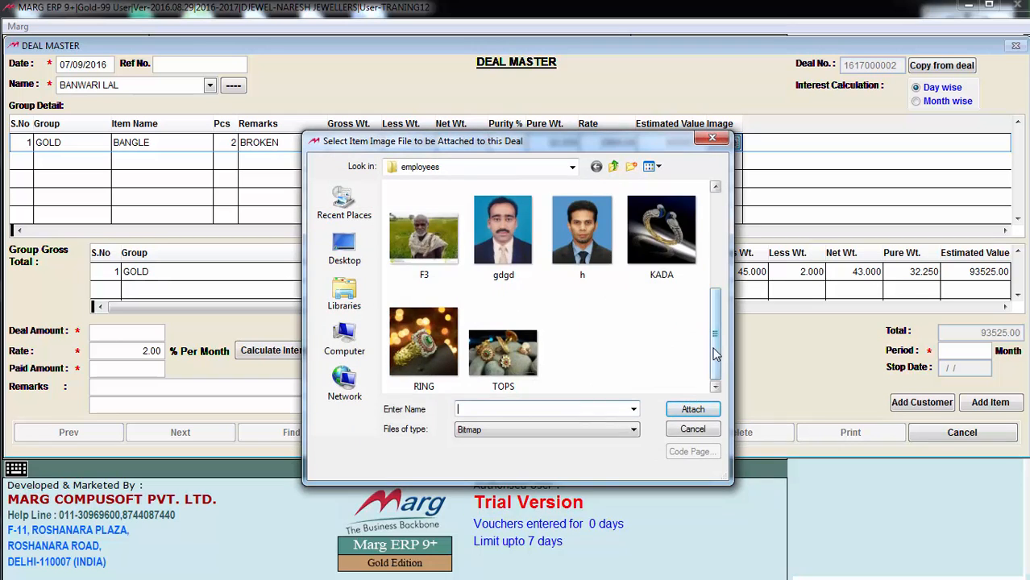
scroll(716, 354, "up", 3)
left_click(416, 262)
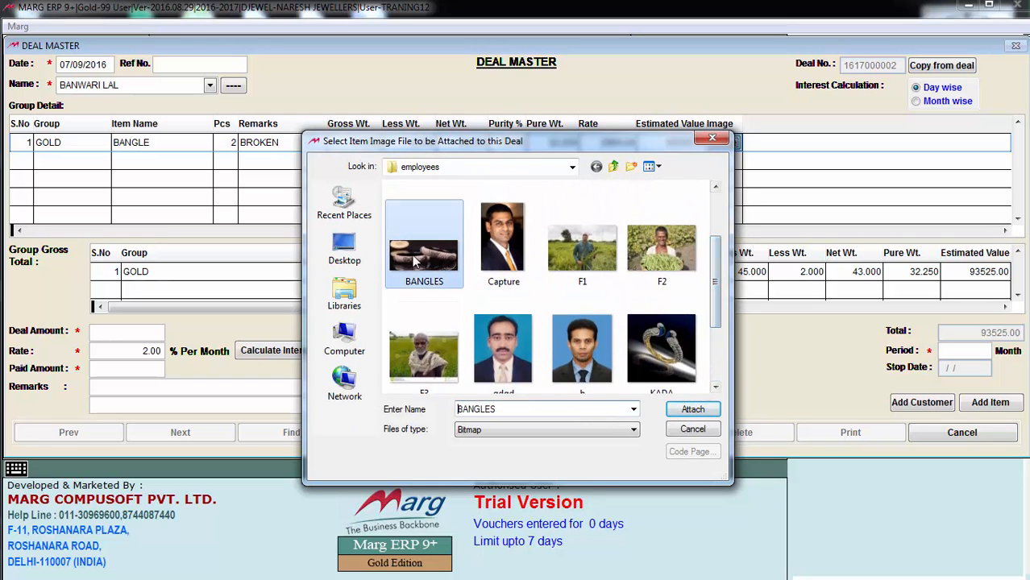
left_click(693, 410)
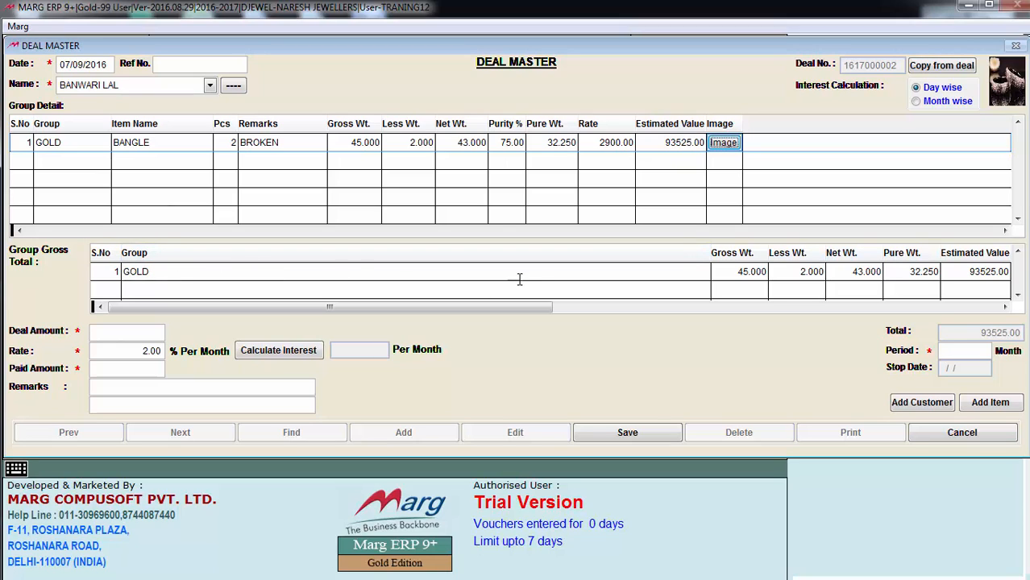
- Add a second item row with group SILVER, item RING and 1 piece
left_click(848, 173)
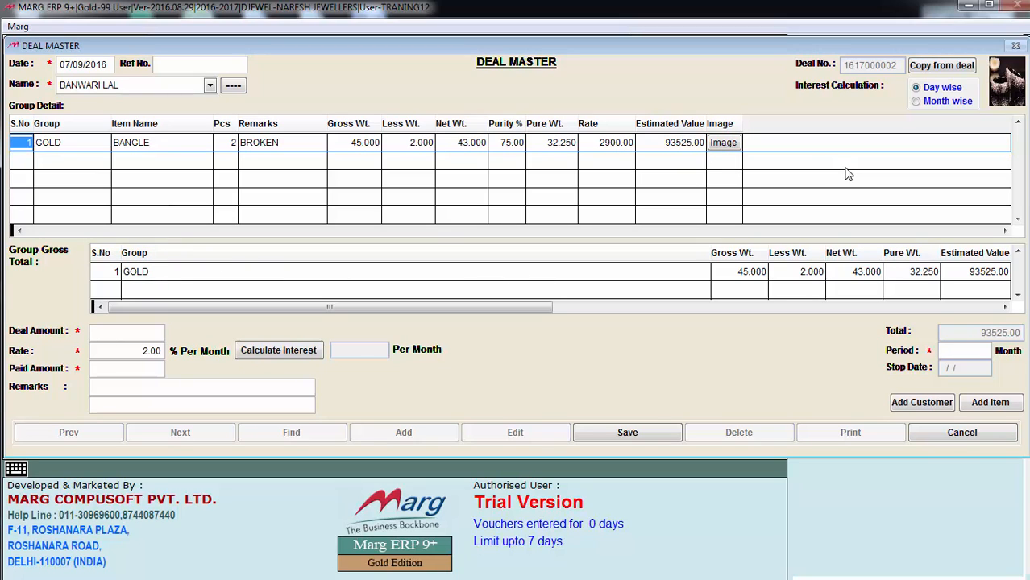
key("Down")
key("Return")
key("Return")
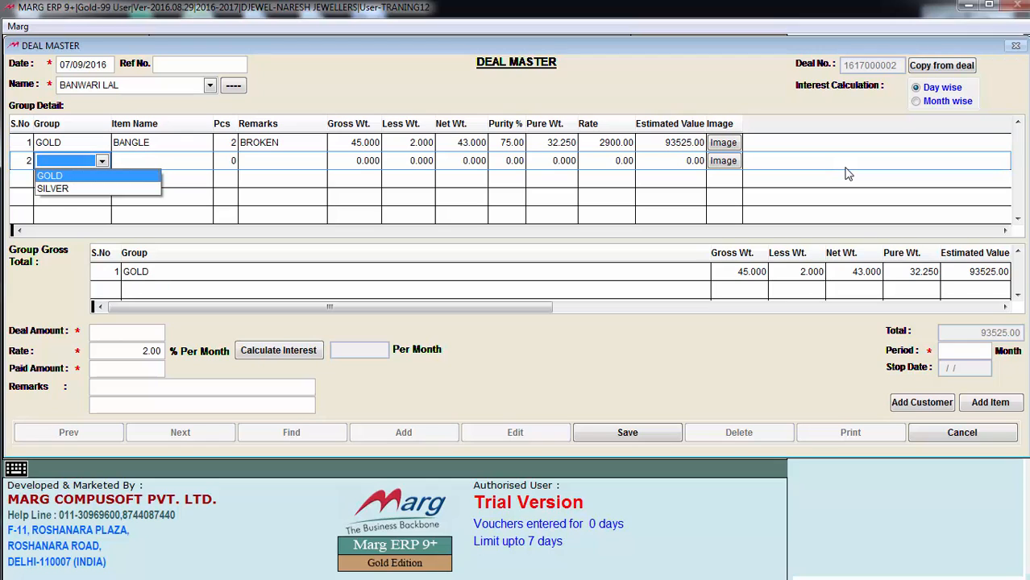
key("Down")
key("Return")
key("Return")
key("Return")
key("Down")
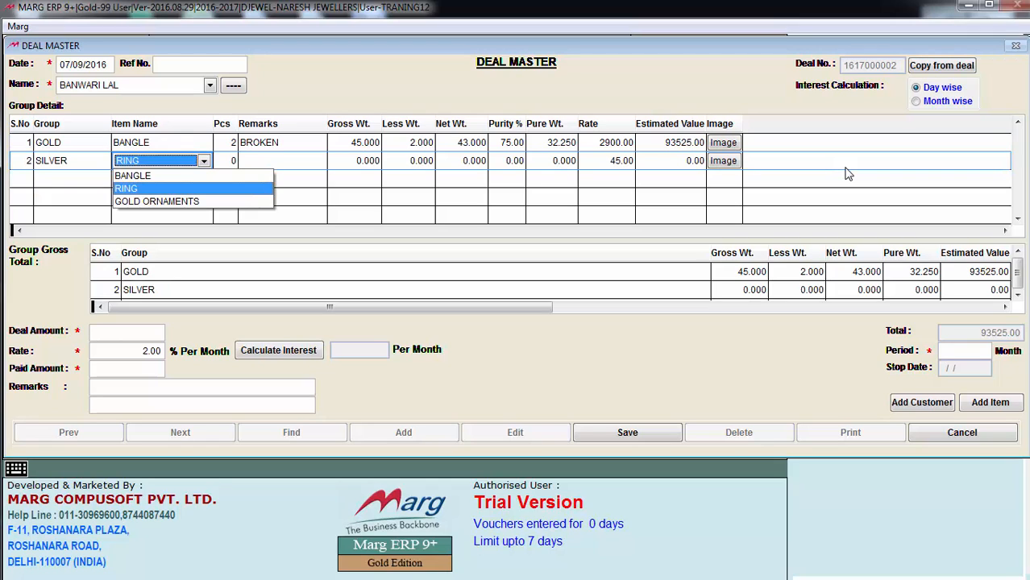
key("Return")
key("Return")
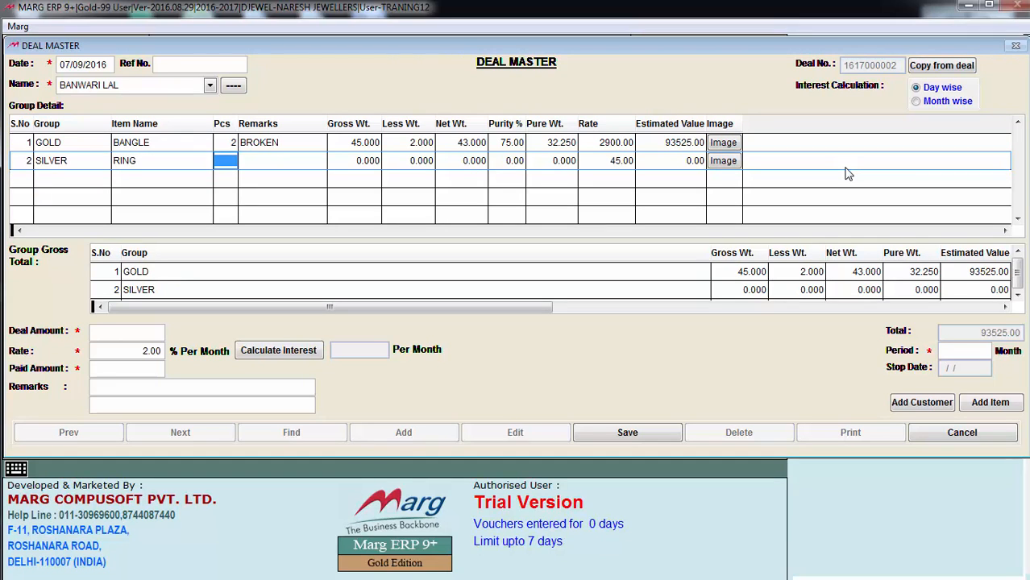
type("1")
key("Return")
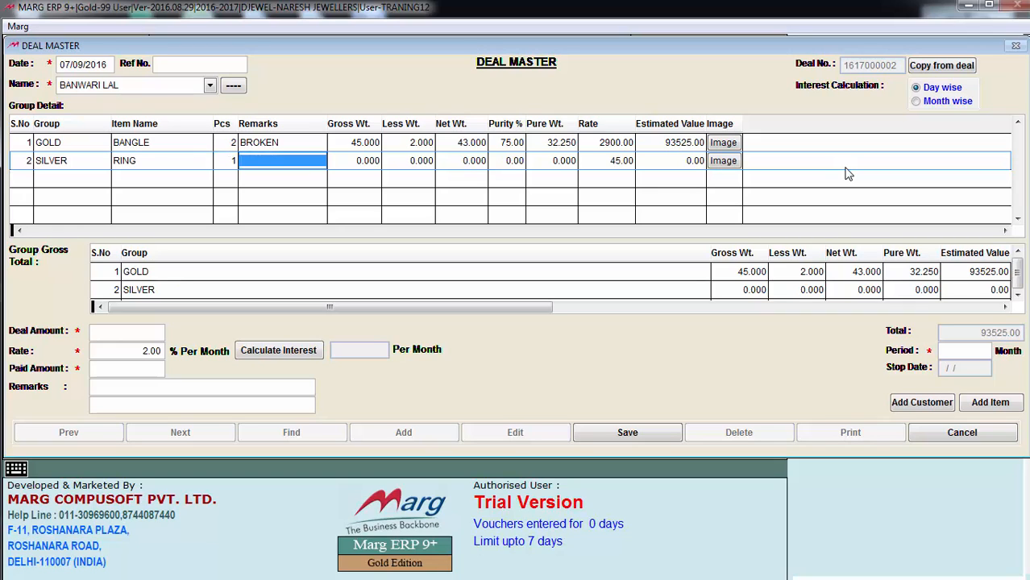
- Enter gross weight 5, less weight 0.5 and purity 80% for the silver ring, leaving its remark blank
key("Return")
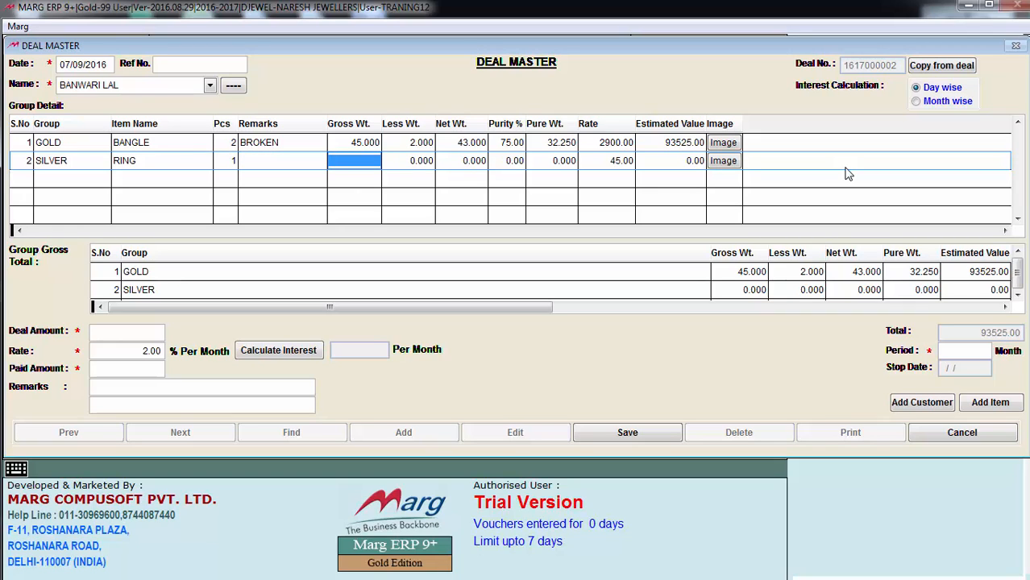
type("5")
key("Return")
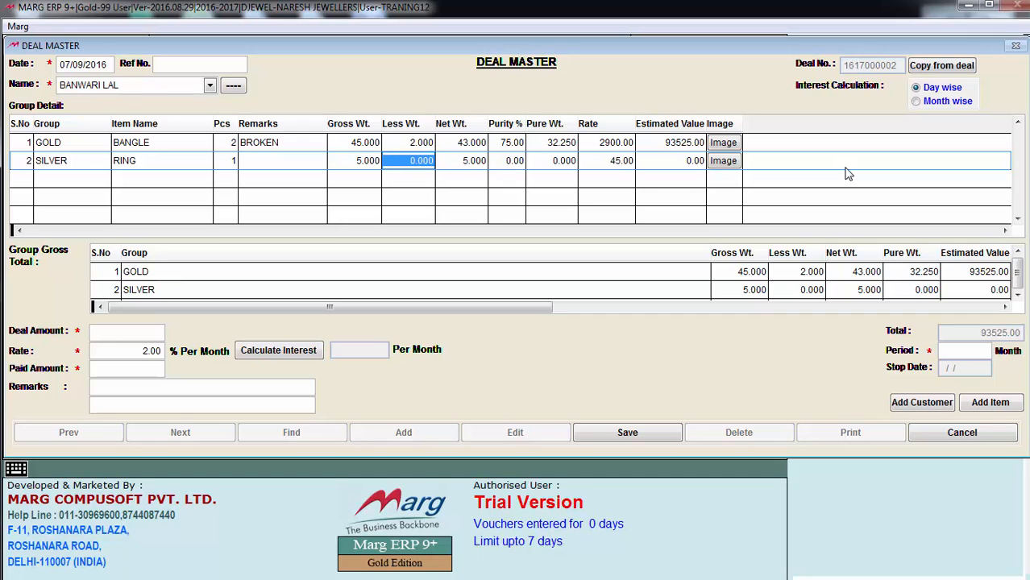
type(".5")
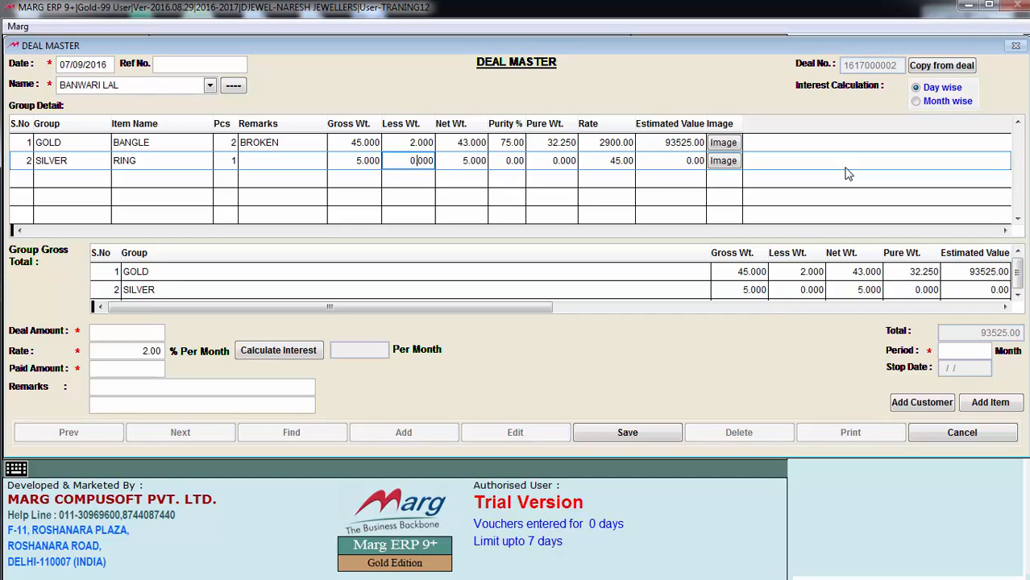
key("Return")
key("Return")
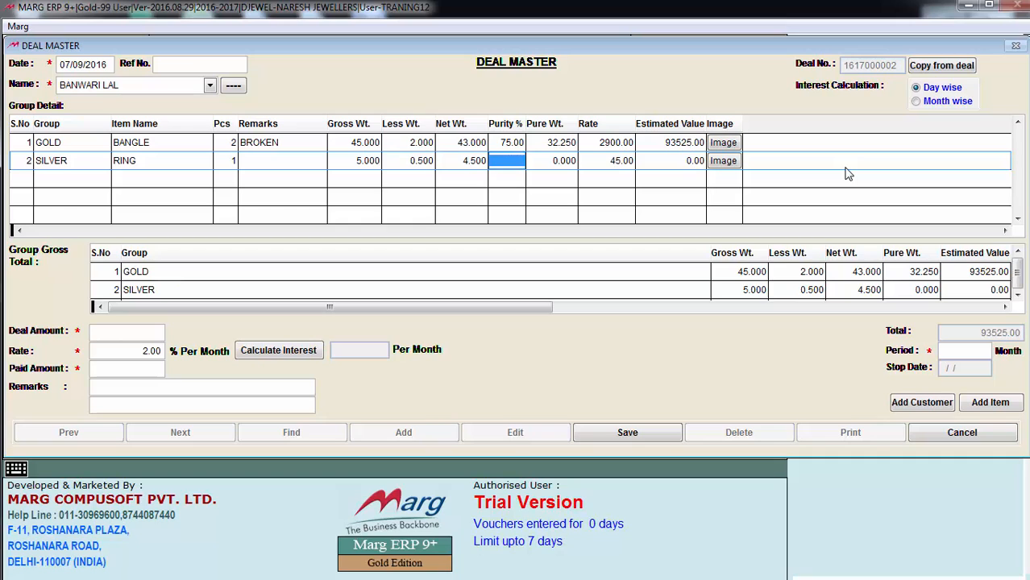
type("80")
key("Return")
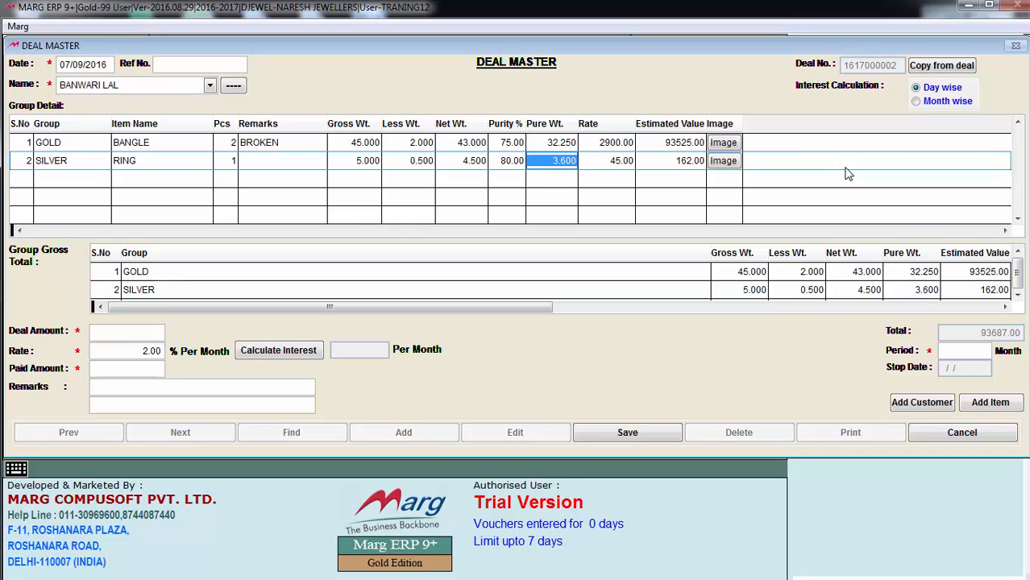
key("Return")
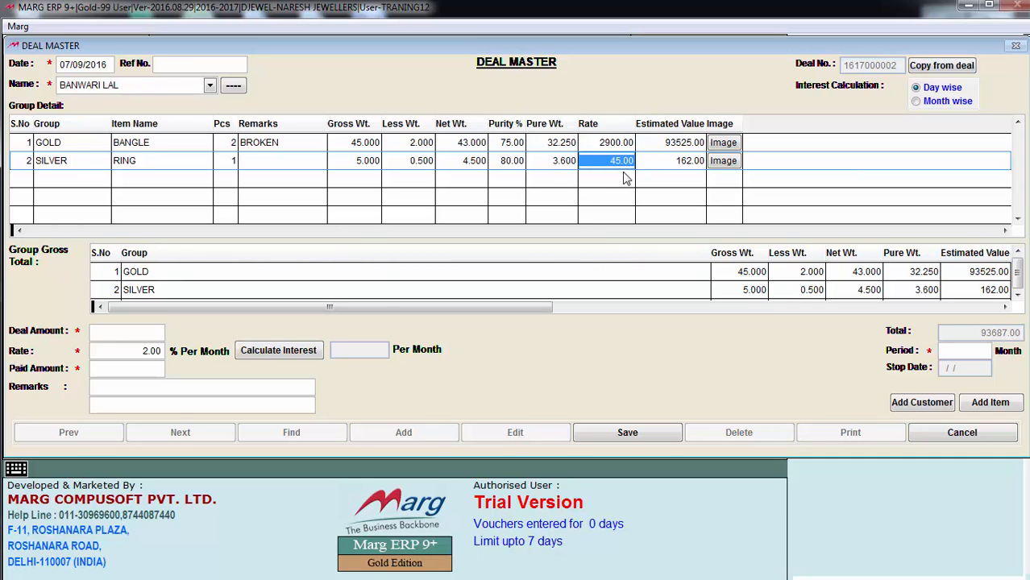
- Attach the RING picture from the employees folder as the silver ring's item image
left_click(728, 163)
left_click_drag(714, 242, 720, 339)
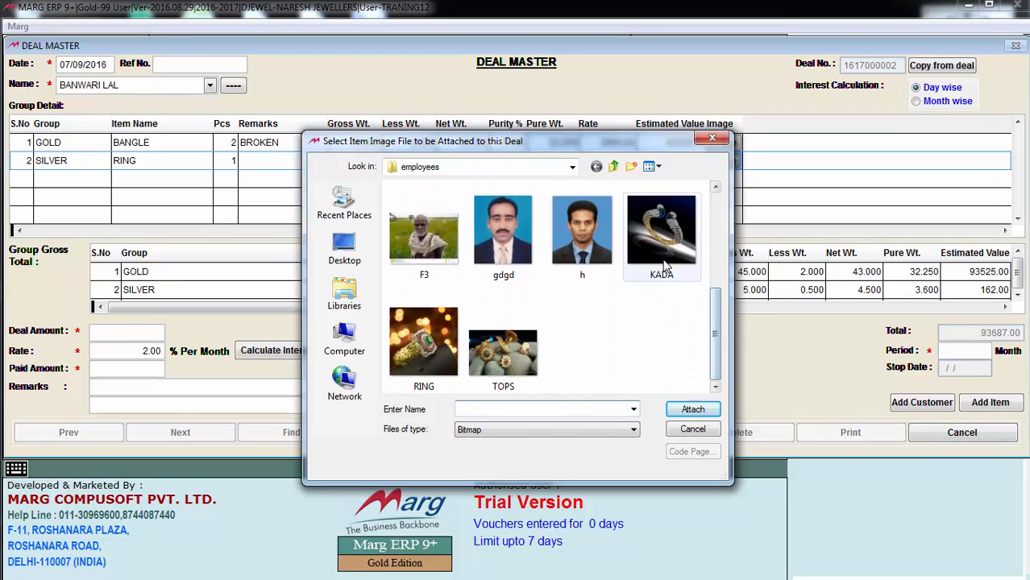
left_click(423, 343)
left_click(692, 410)
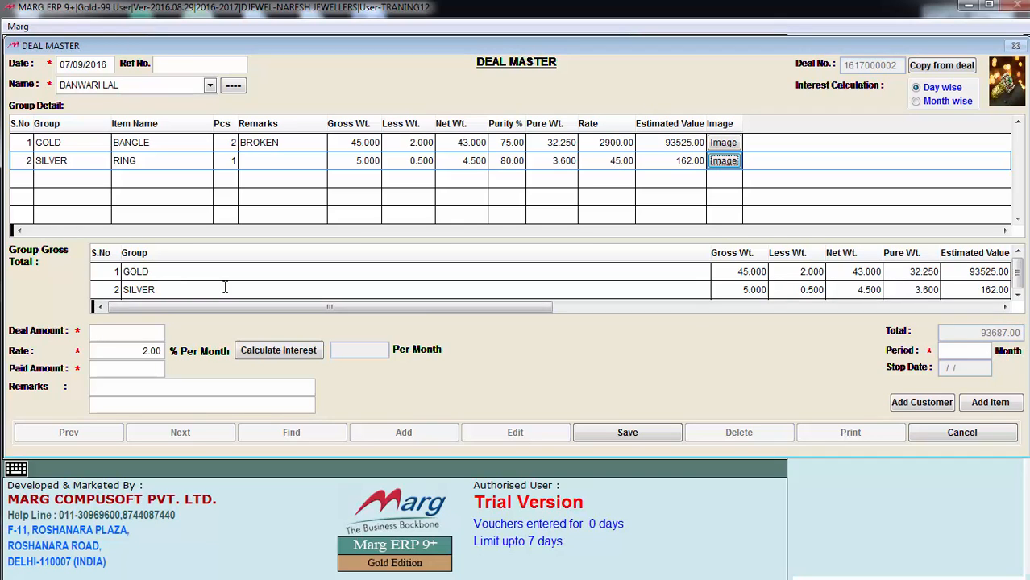
- Set the deal amount to 70000 and the deal period to 6 months
left_click(127, 333)
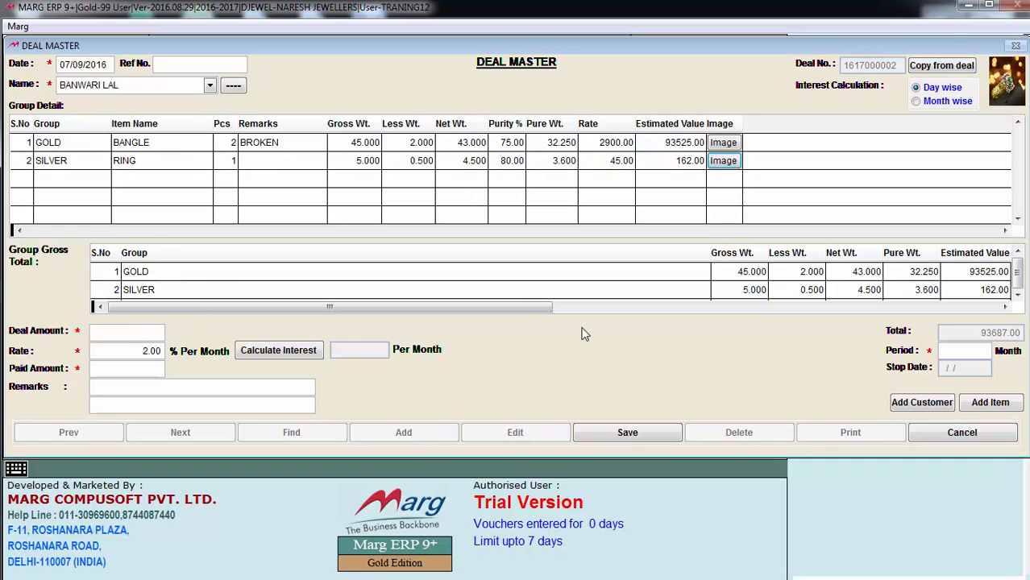
type("70000")
key("Return")
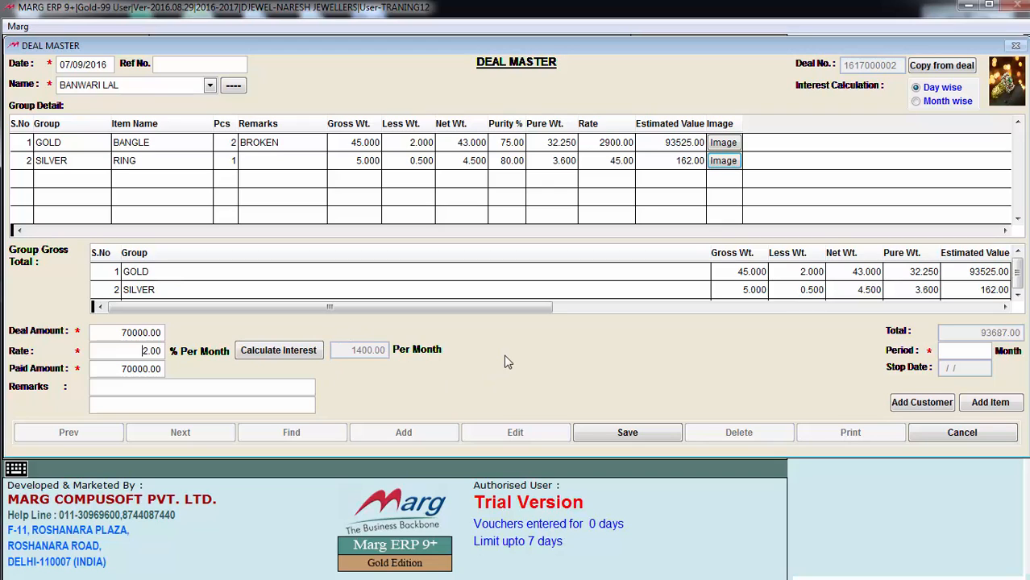
left_click(960, 352)
type("6")
key("Return")
- Add the remark PKT 45 to the deal and save it
left_click(174, 387)
left_click(114, 392)
type("PKT 45")
left_click(658, 439)
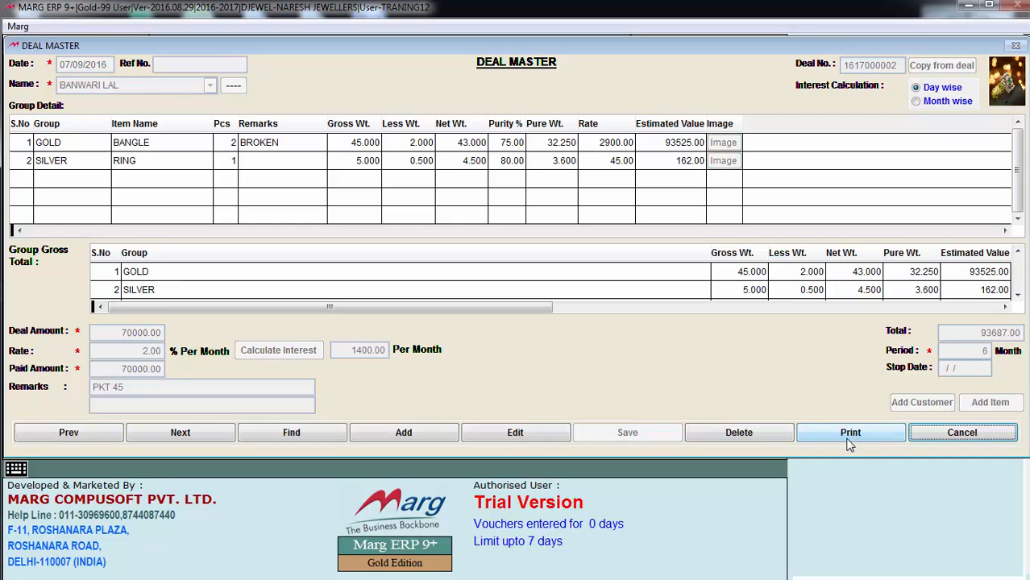
- Preview the saved deal's printout in the default format, review it down to the terms and conditions, and close the preview
left_click(849, 442)
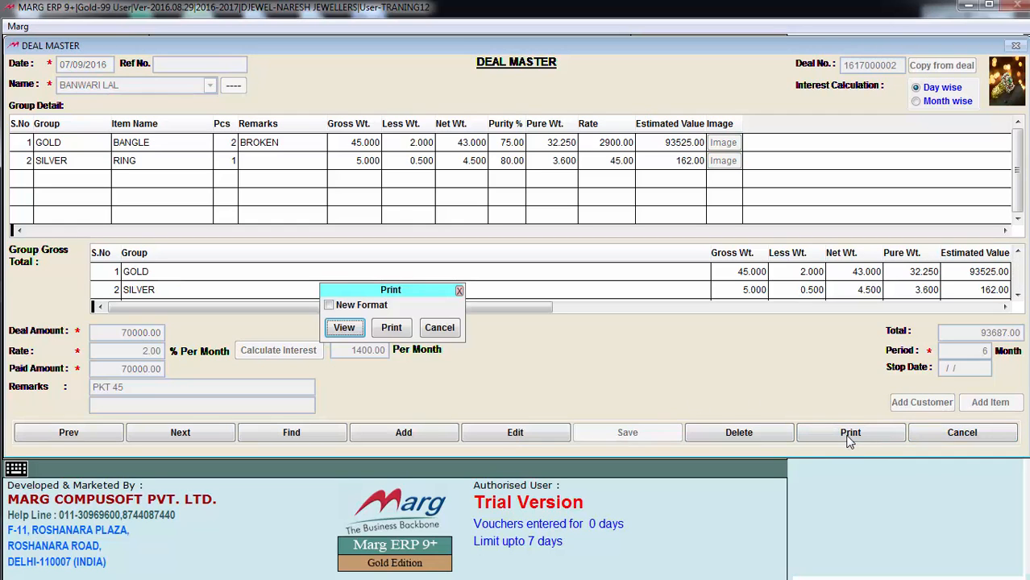
left_click(342, 331)
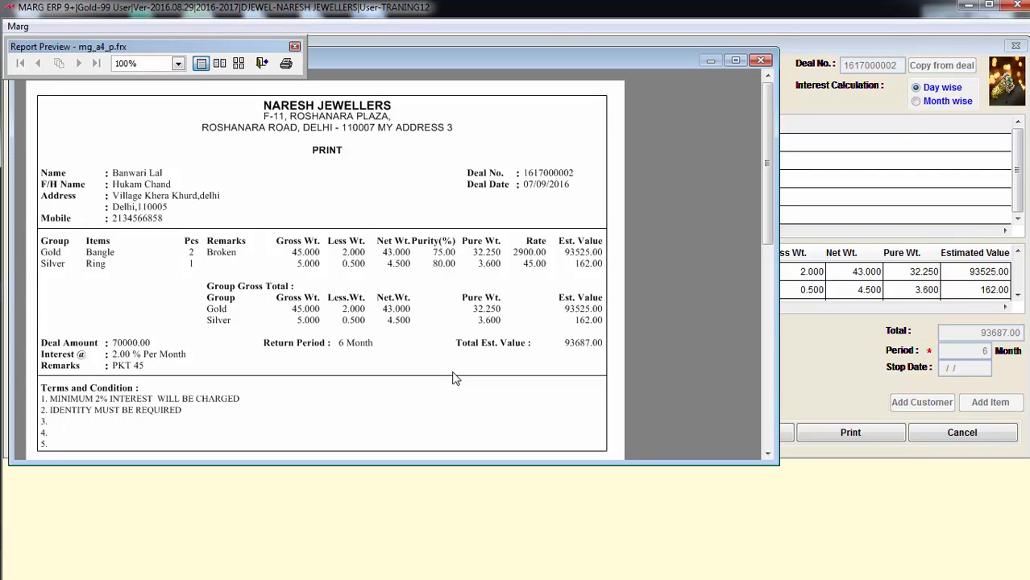
scroll(361, 280, "down", 1)
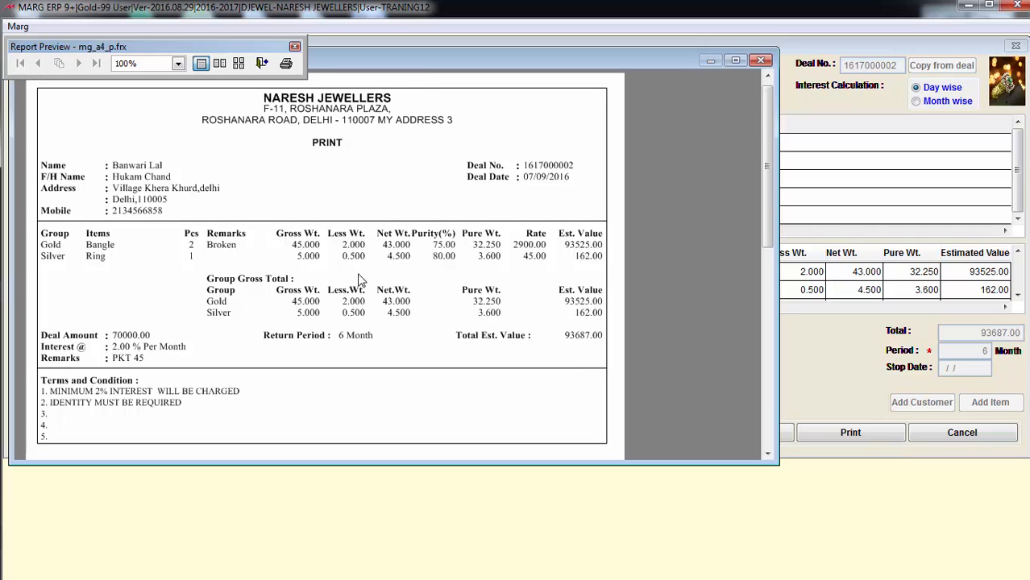
scroll(360, 280, "down", 3)
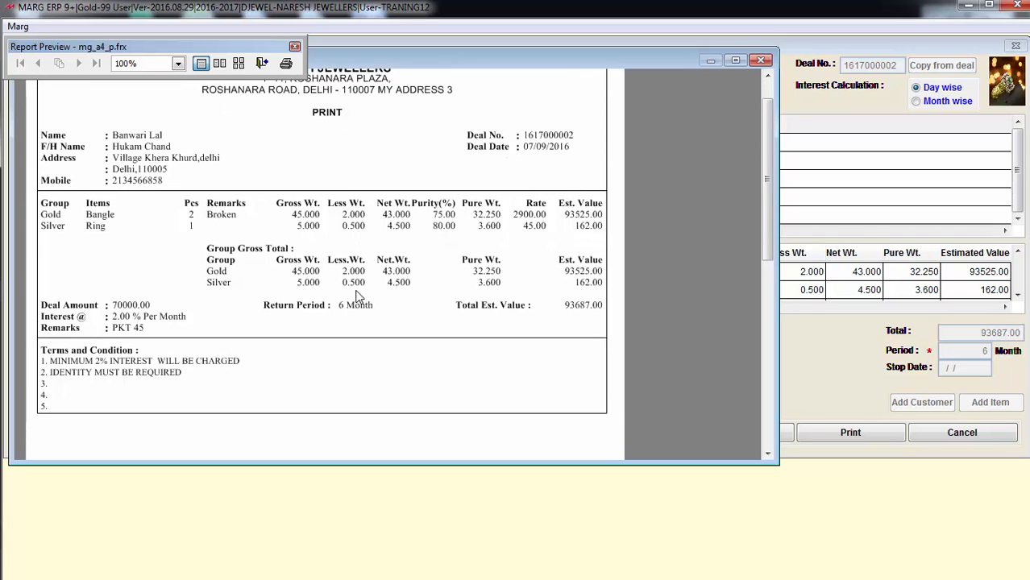
scroll(357, 297, "up", 4)
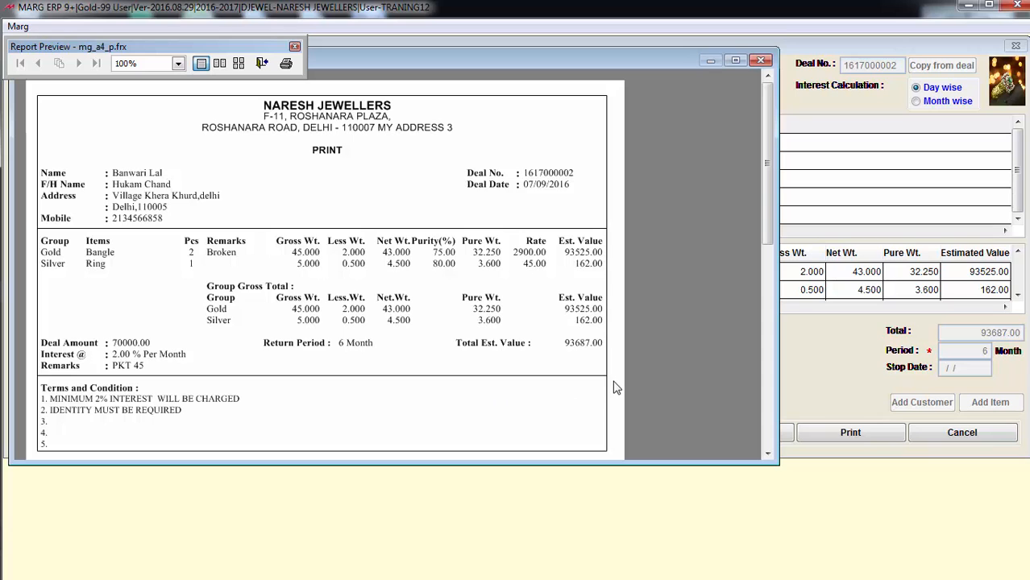
key("Escape")
key("Escape")
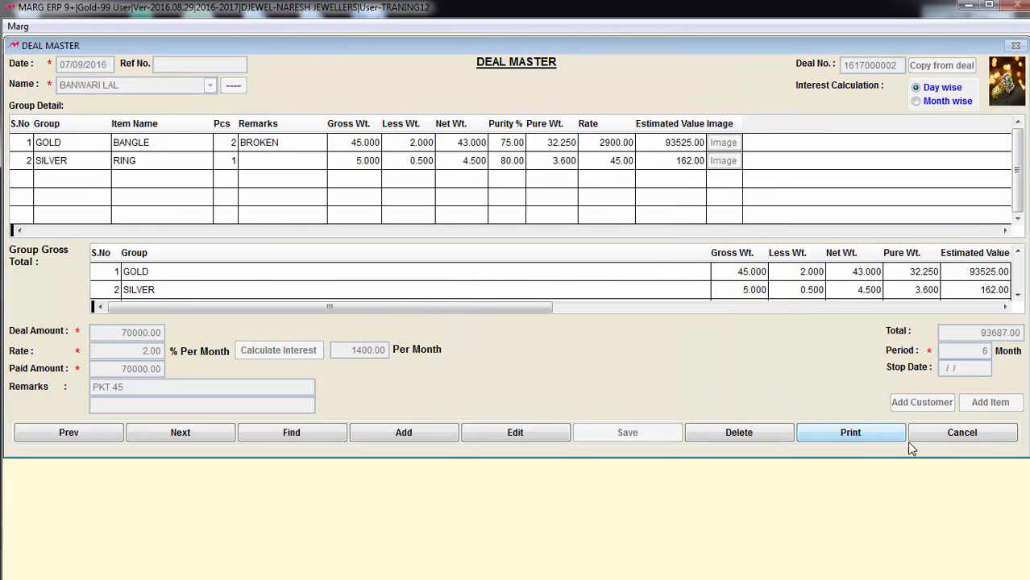
- Preview the deal's printout in the New Format and close the preview
left_click(869, 434)
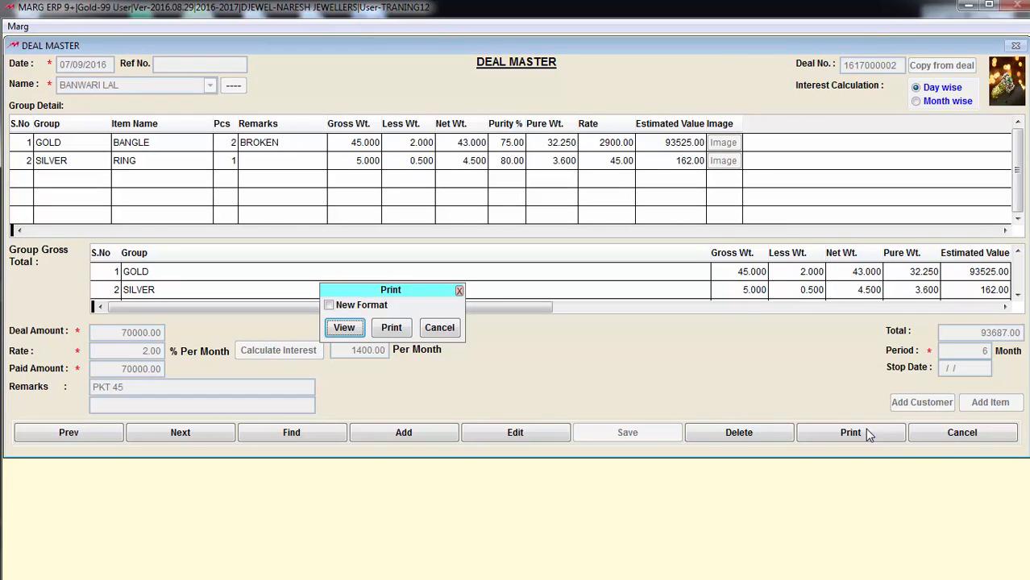
left_click(330, 307)
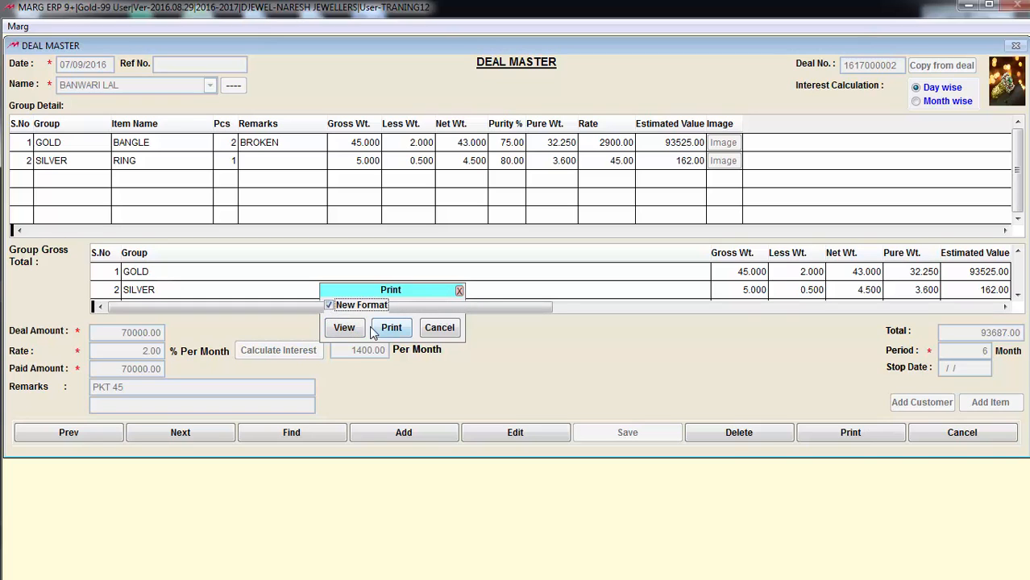
left_click(344, 327)
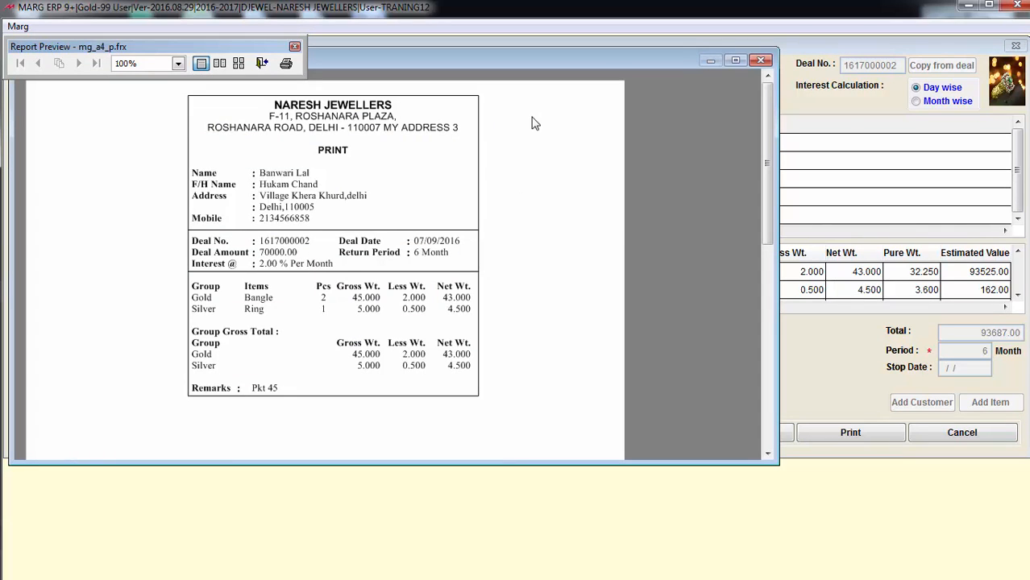
key("Escape")
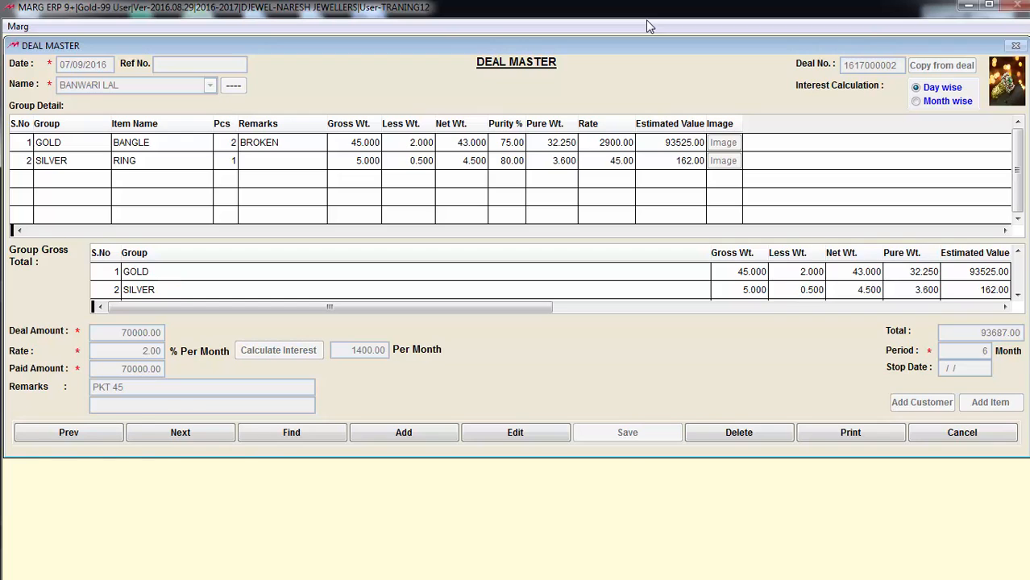
- Leave the Deal Master and start a new mortgage transaction dated 02/11/2016
key("Escape")
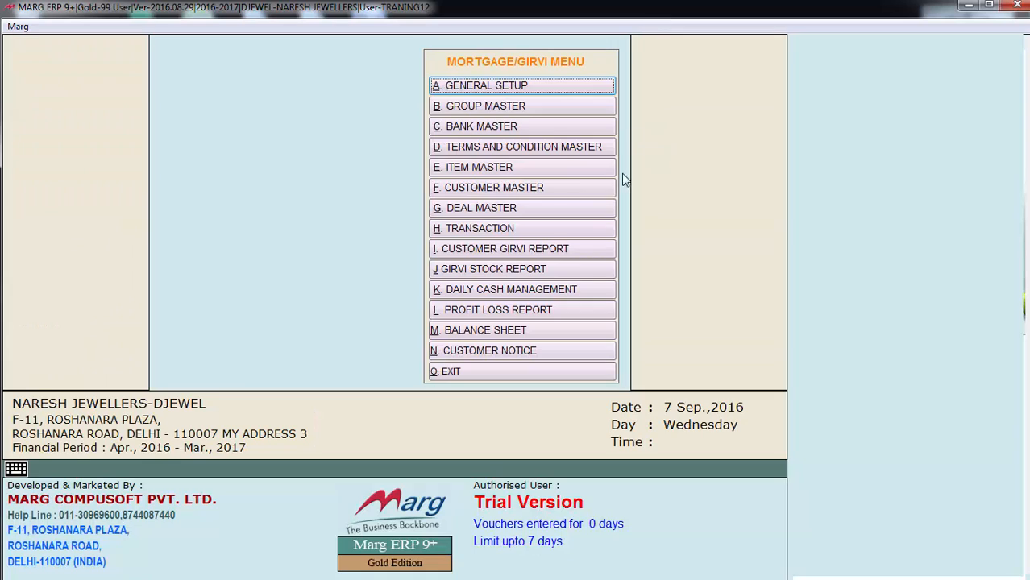
left_click(517, 229)
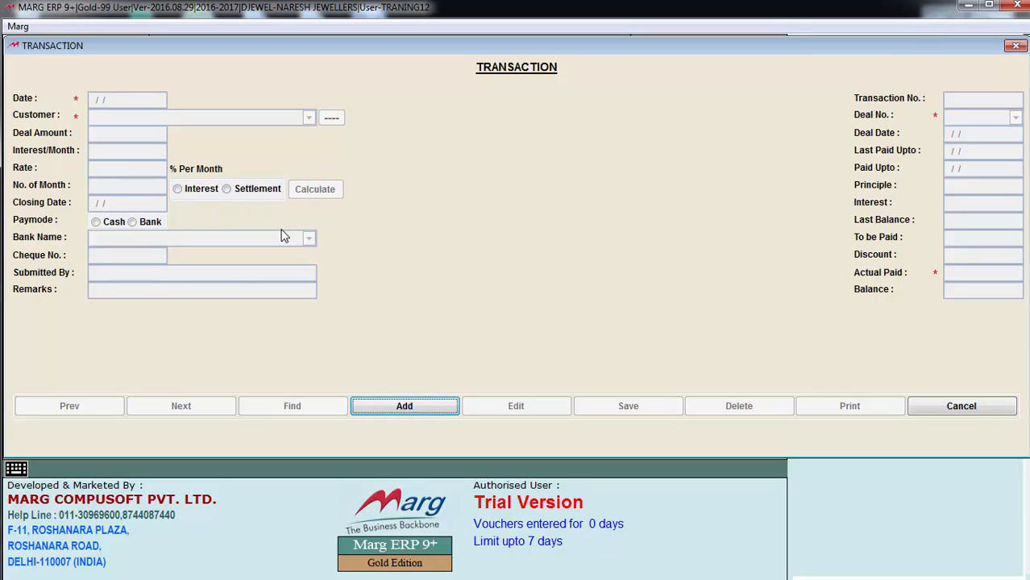
left_click(430, 409)
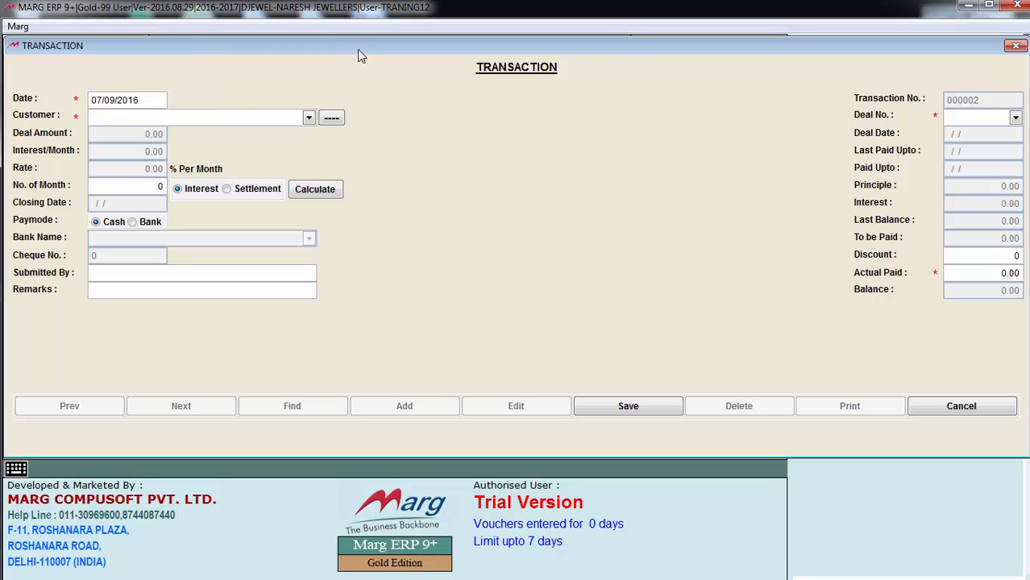
type("02/11")
key("Return")
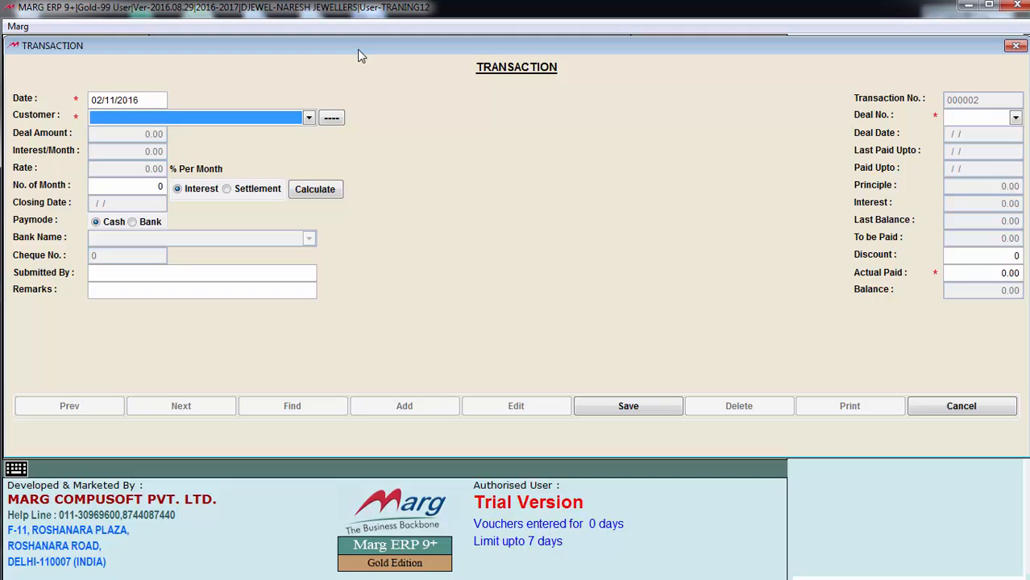
- Select the customer through the customer search list and choose that customer's 70000 deal for the transaction
key("Return")
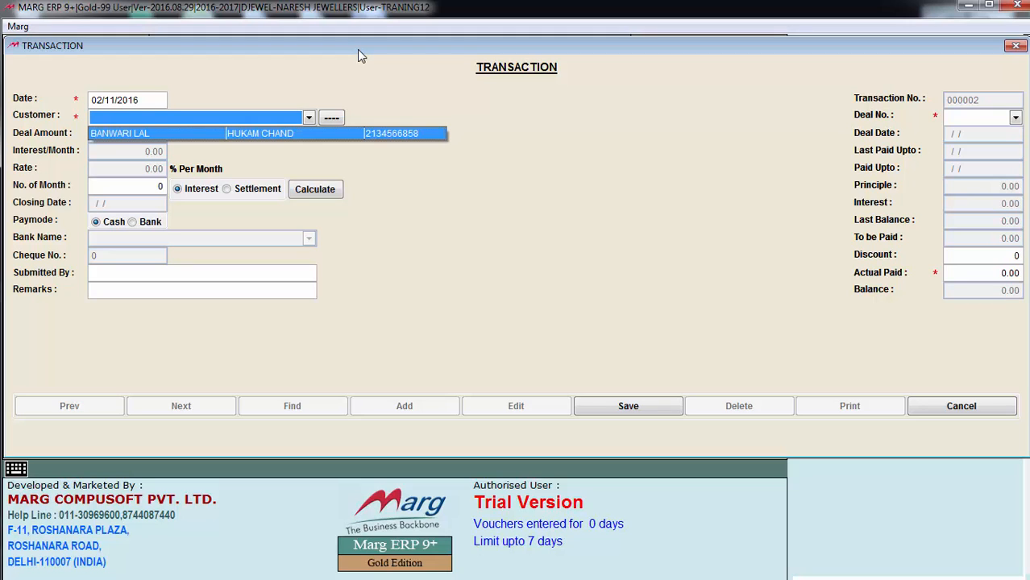
left_click(331, 119)
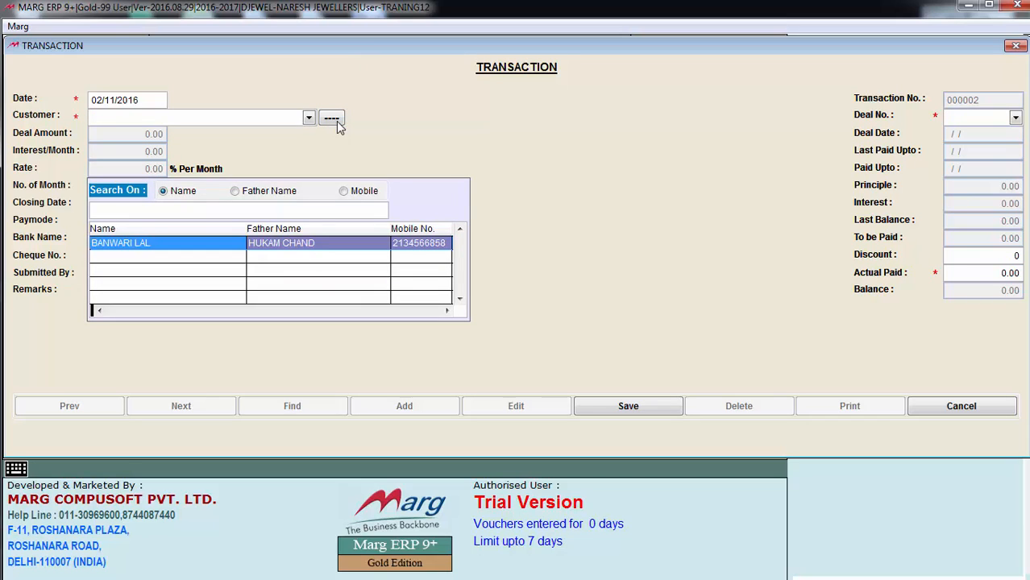
double_click(207, 243)
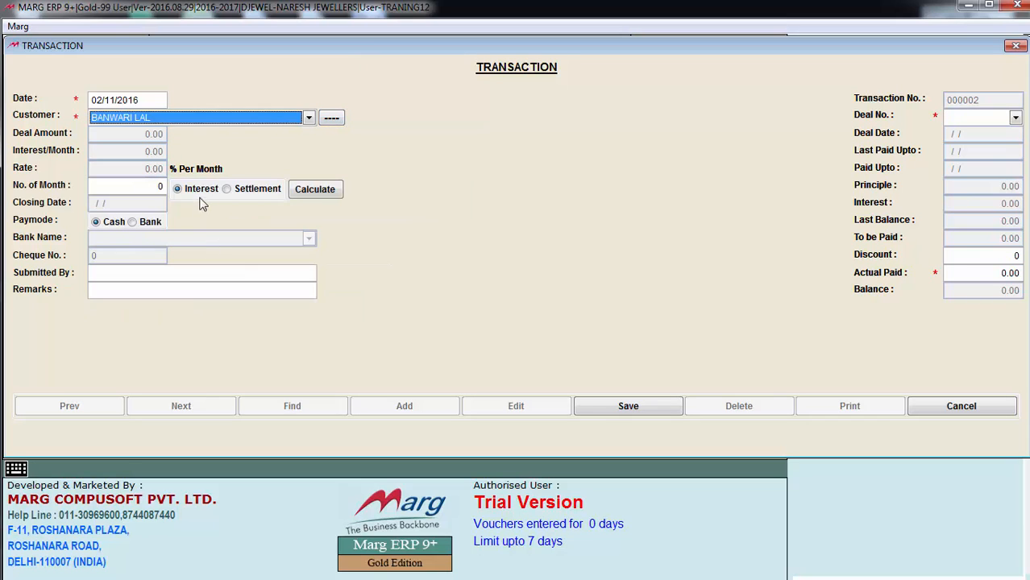
key("Return")
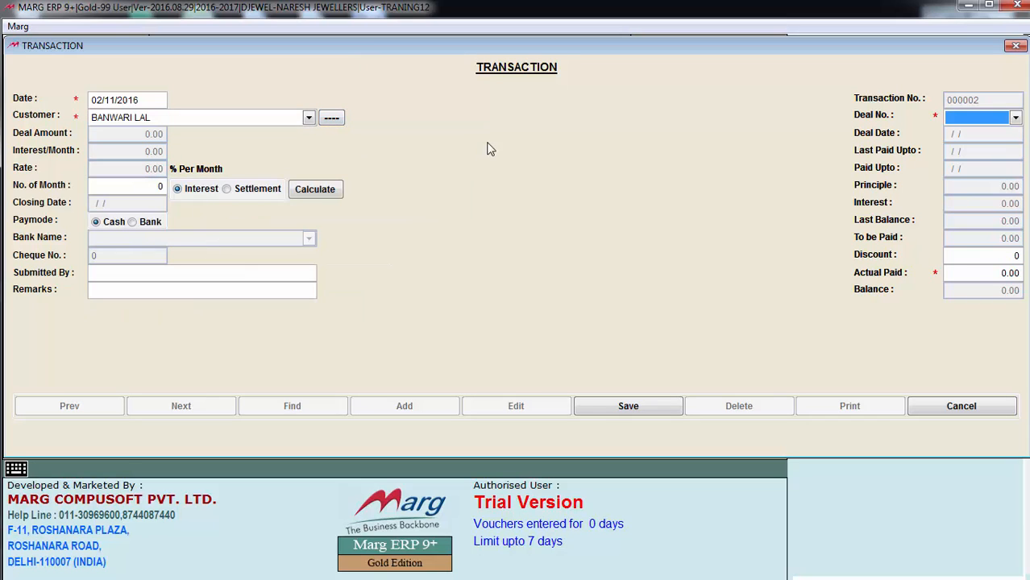
left_click(1017, 119)
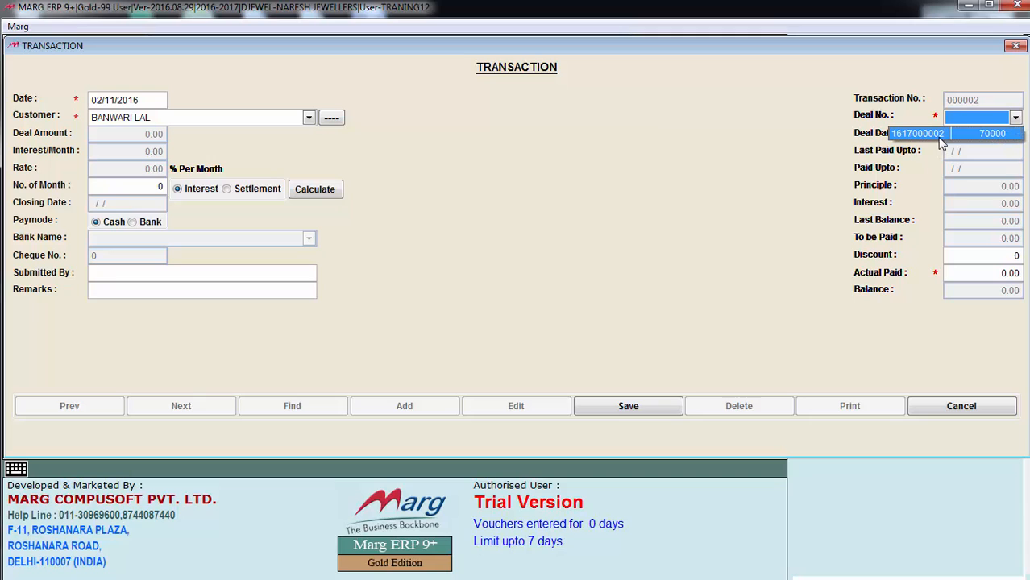
left_click(1005, 135)
key("Return")
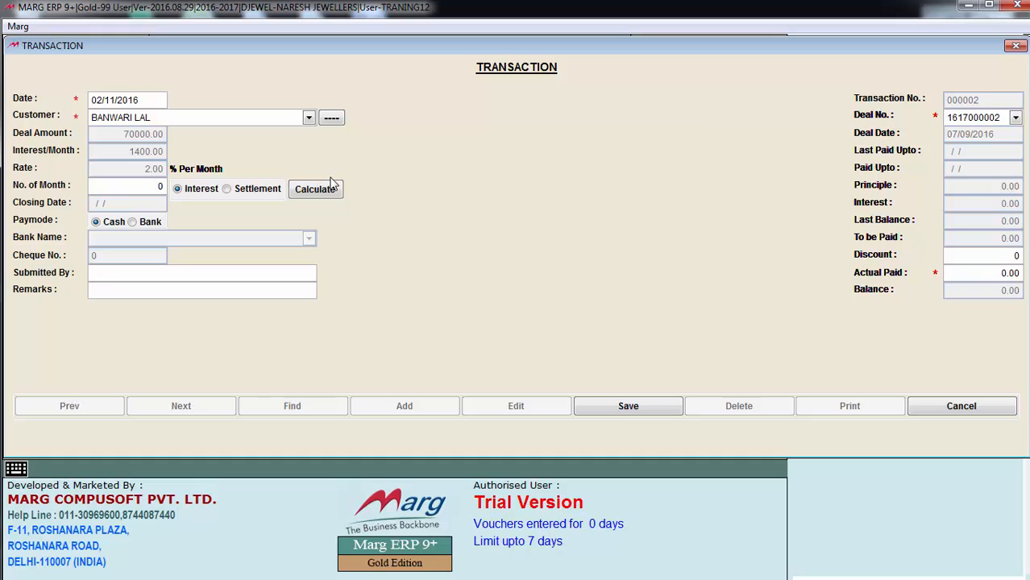
- Set the number of months to 1 with the Interest option and calculate the amount due
type("1")
key("Return")
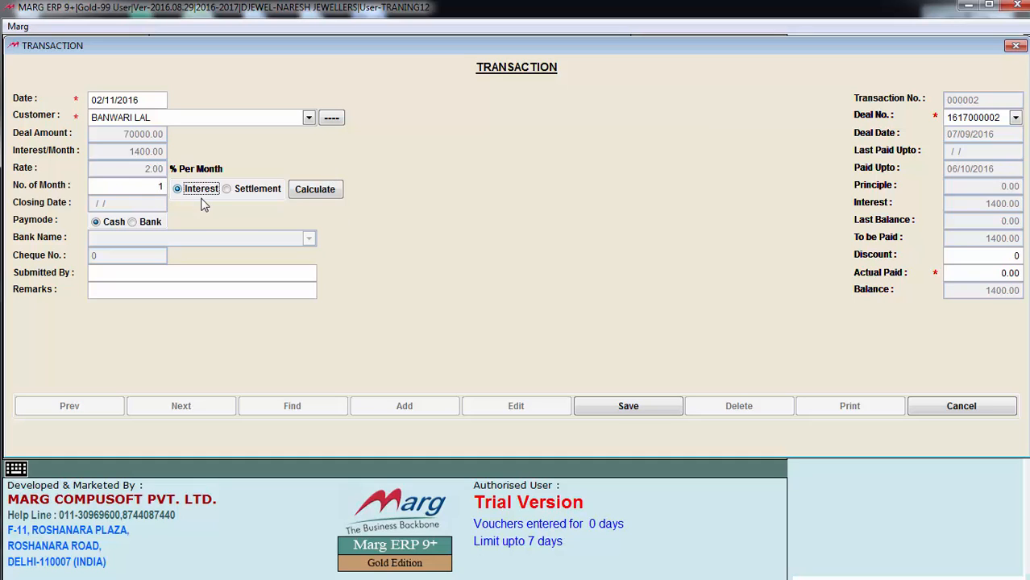
left_click(323, 193)
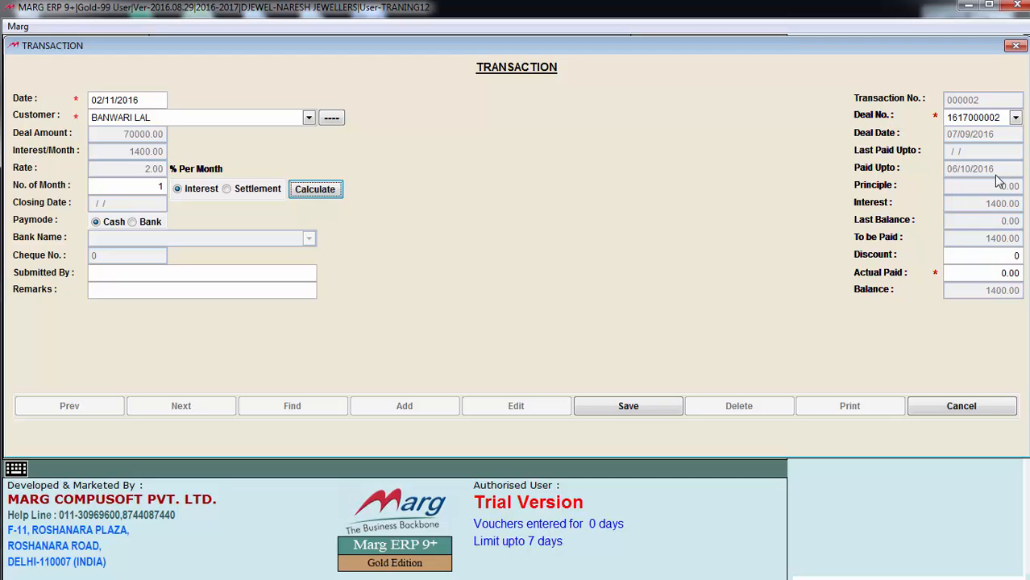
- Check the full settlement figures for the deal and return the transaction to the Interest option
left_click(229, 190)
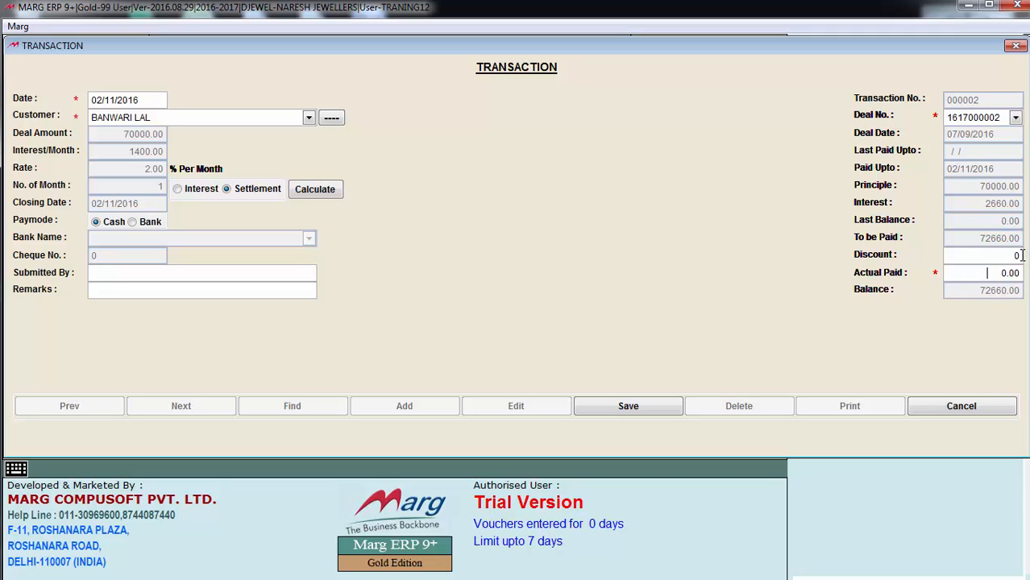
left_click(178, 189)
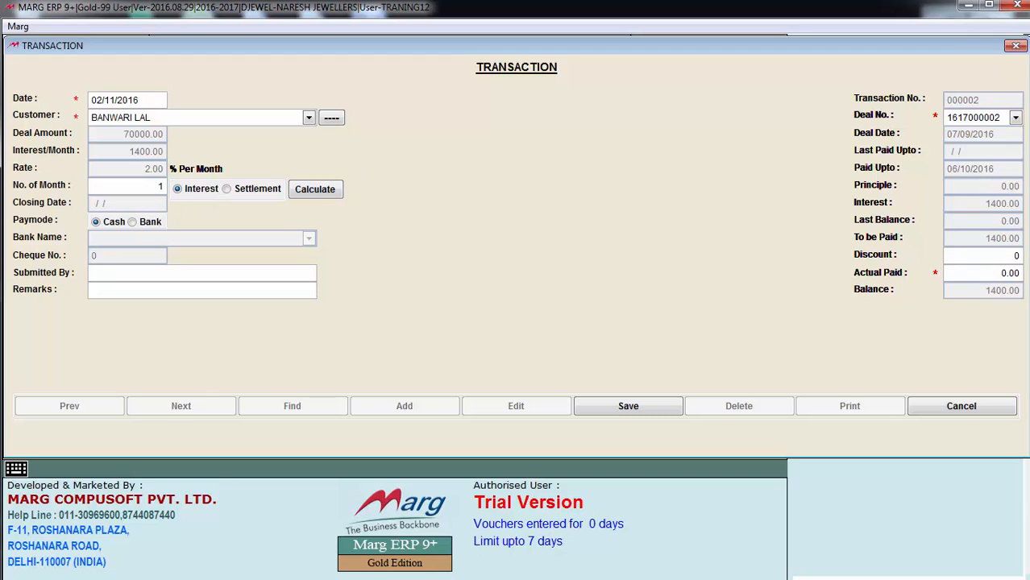
- Enter 1000 as the actual amount paid for the interest transaction
left_click(965, 273)
type("1000")
- Try the Bank payment mode with IDBI BANK as the bank, and return the payment mode to Cash
left_click(132, 221)
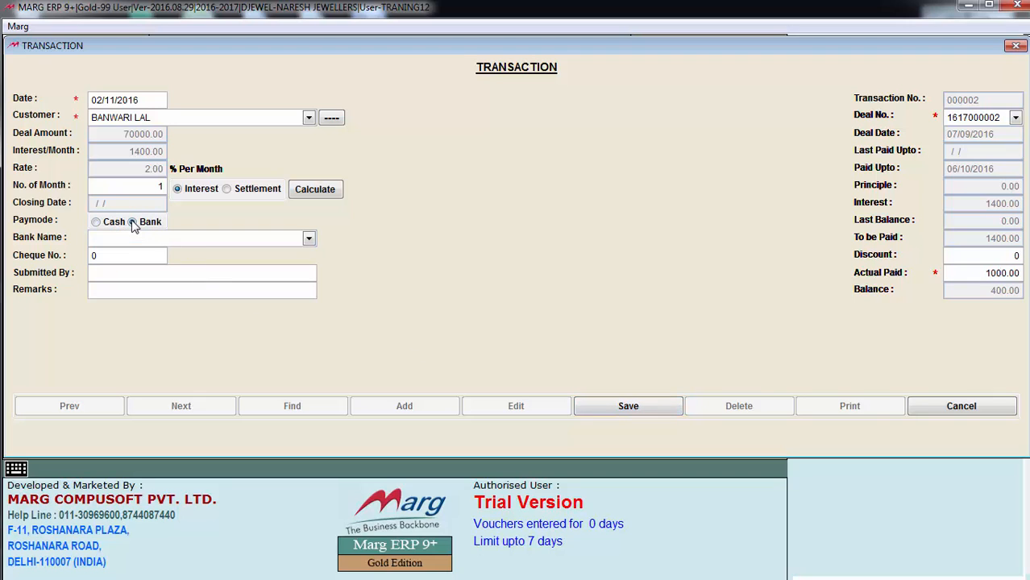
left_click(309, 239)
left_click(277, 252)
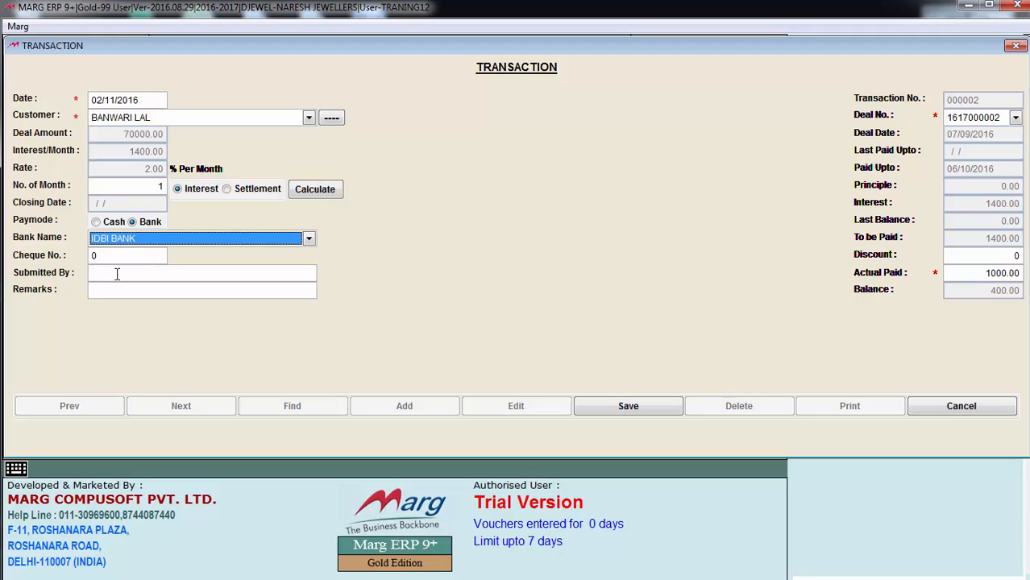
left_click(96, 222)
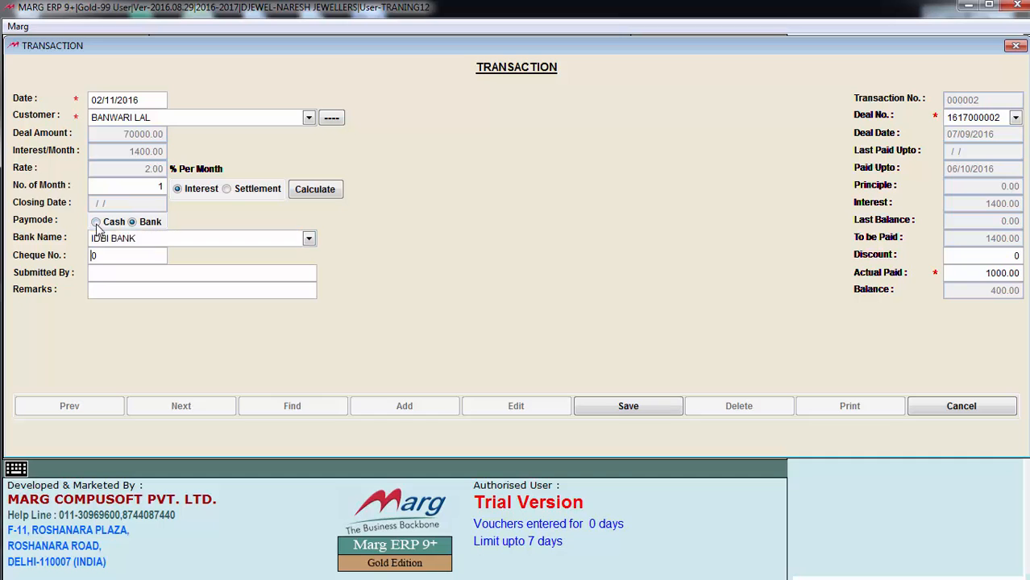
- Save the transaction and preview its Girvi receipt
left_click(645, 408)
left_click(860, 408)
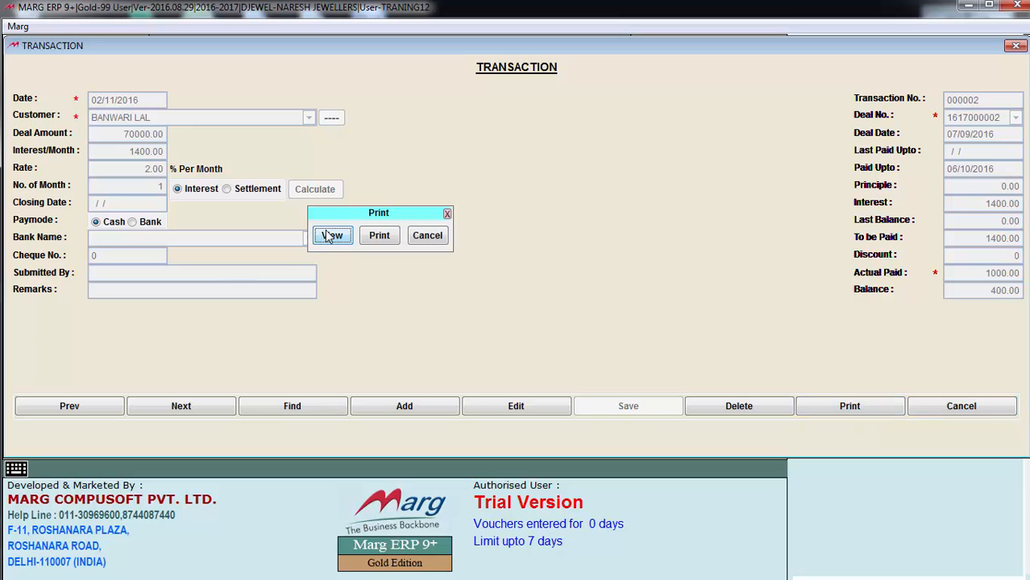
left_click(333, 237)
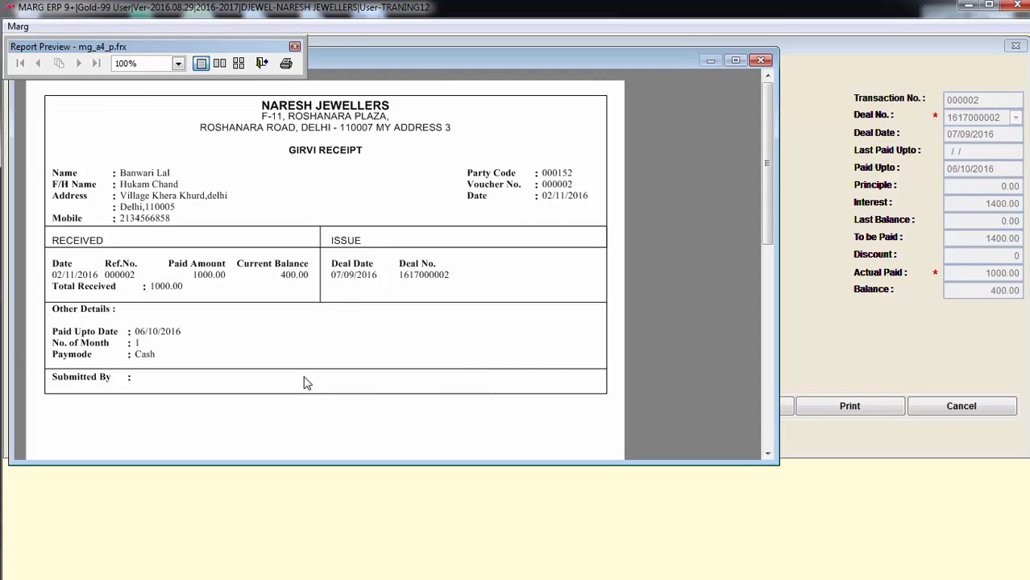
key("Escape")
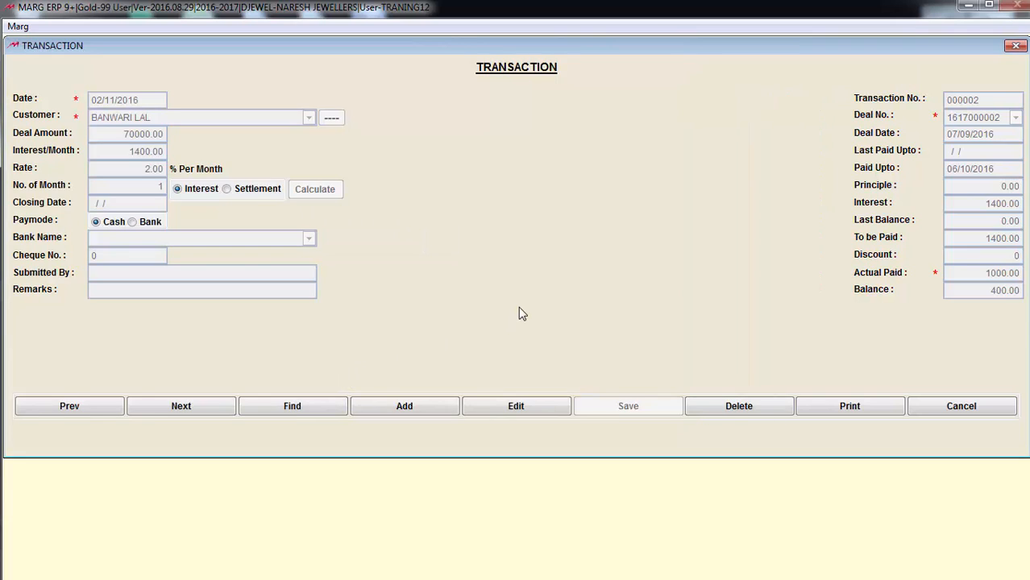
key("Escape")
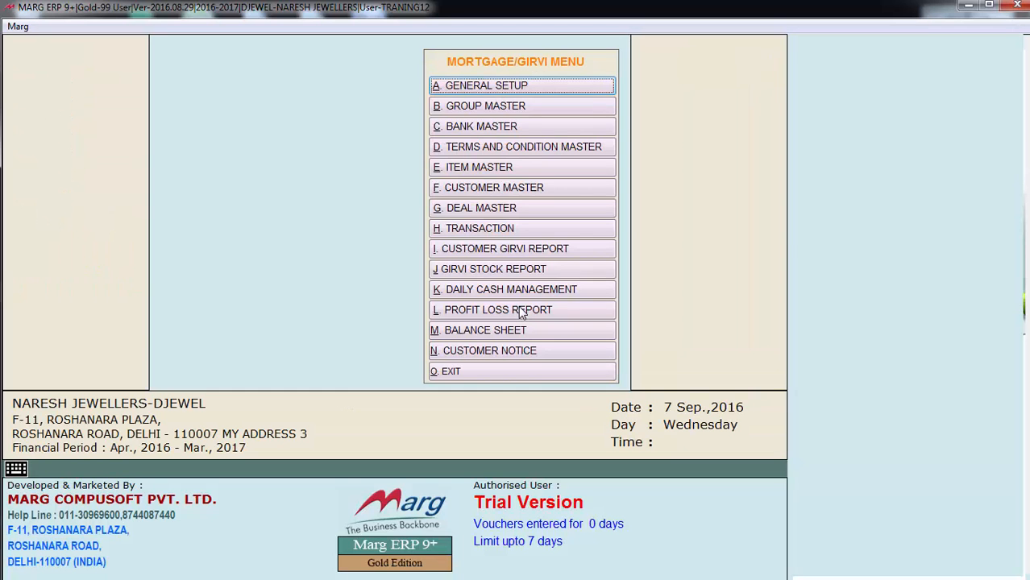
- Start a Customer Girvi Report with CUSTOMER WISE REPORT as the report type
left_click(553, 252)
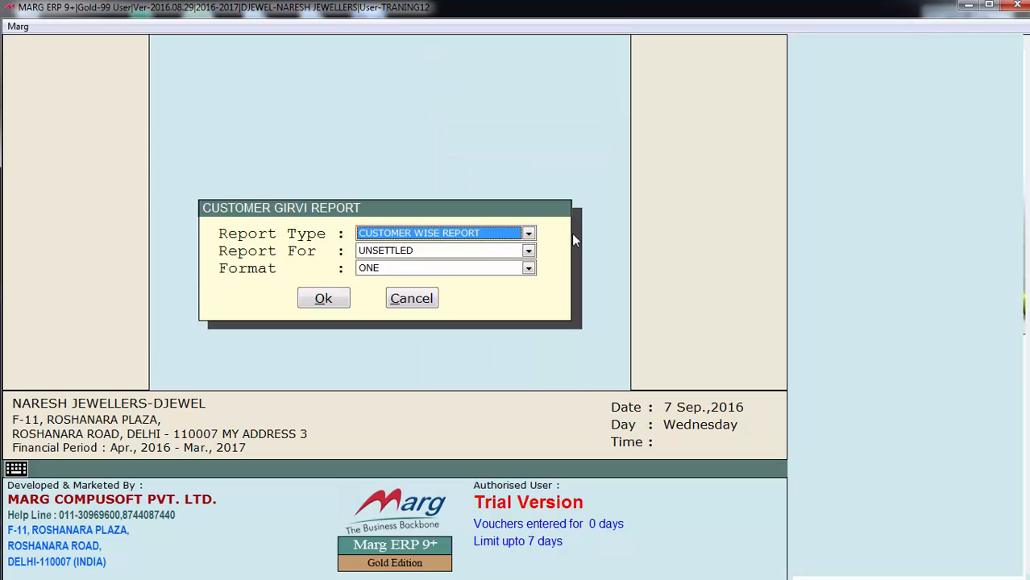
key("space")
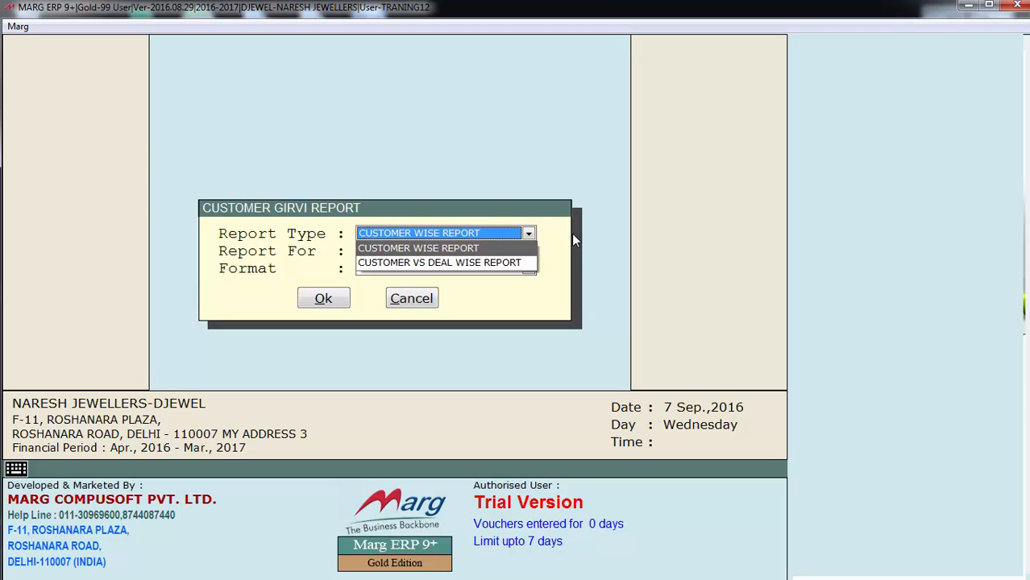
key("Return")
key("space")
key("Down")
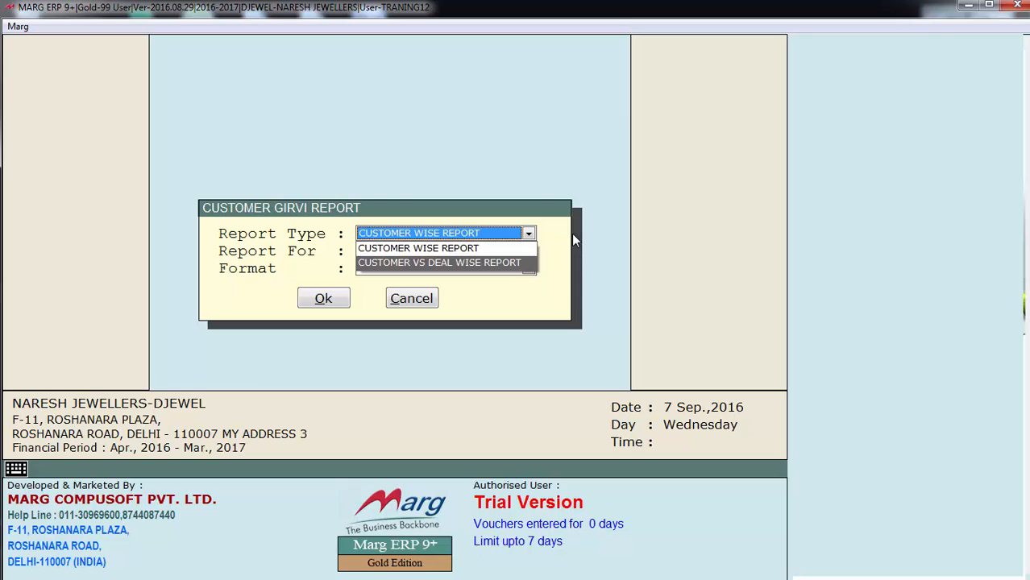
key("Up")
key("Return")
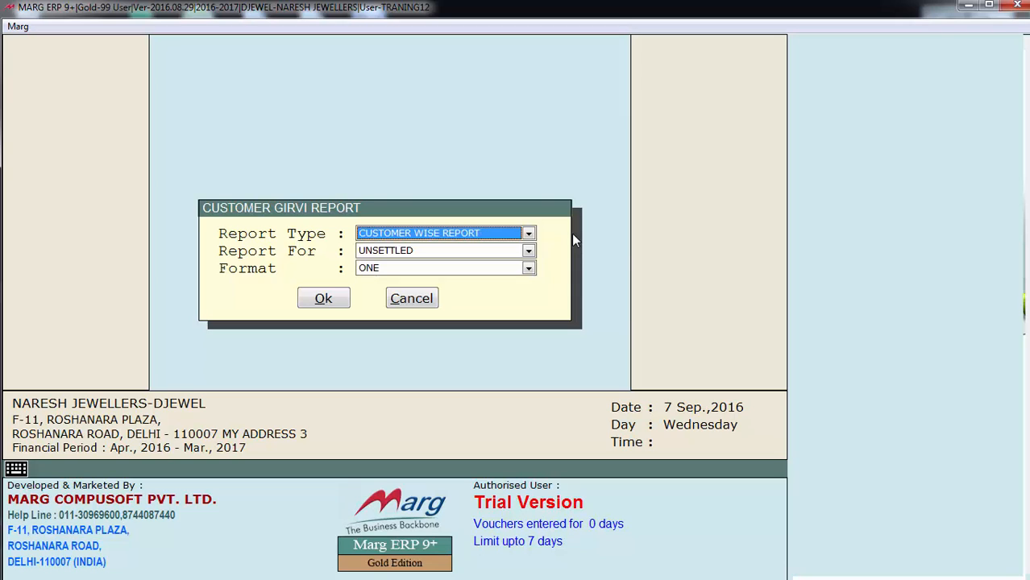
key("Return")
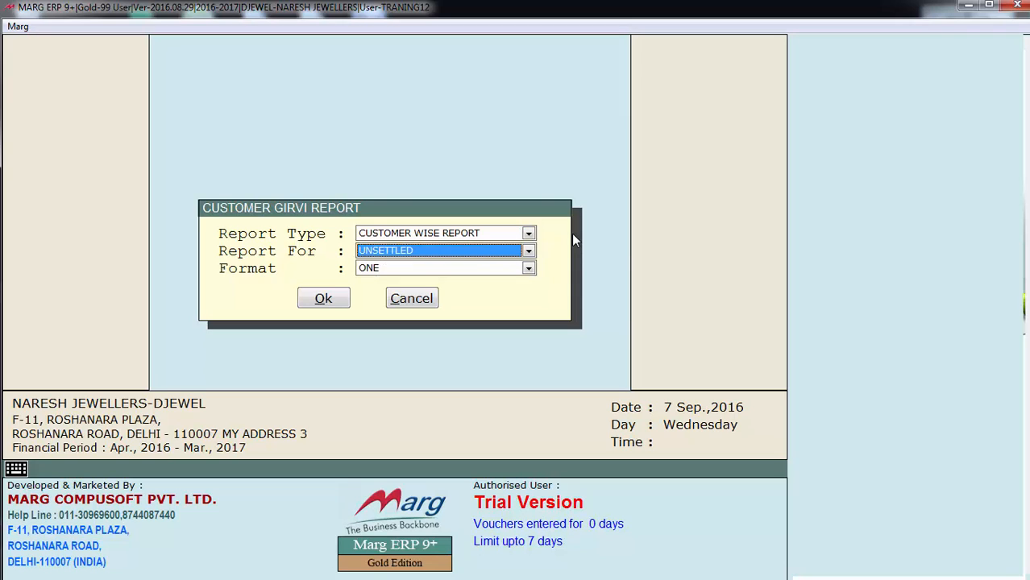
- Look through the settlement status choices and set the report to cover BOTH settled and unsettled deals
key("alt+Down")
key("Up")
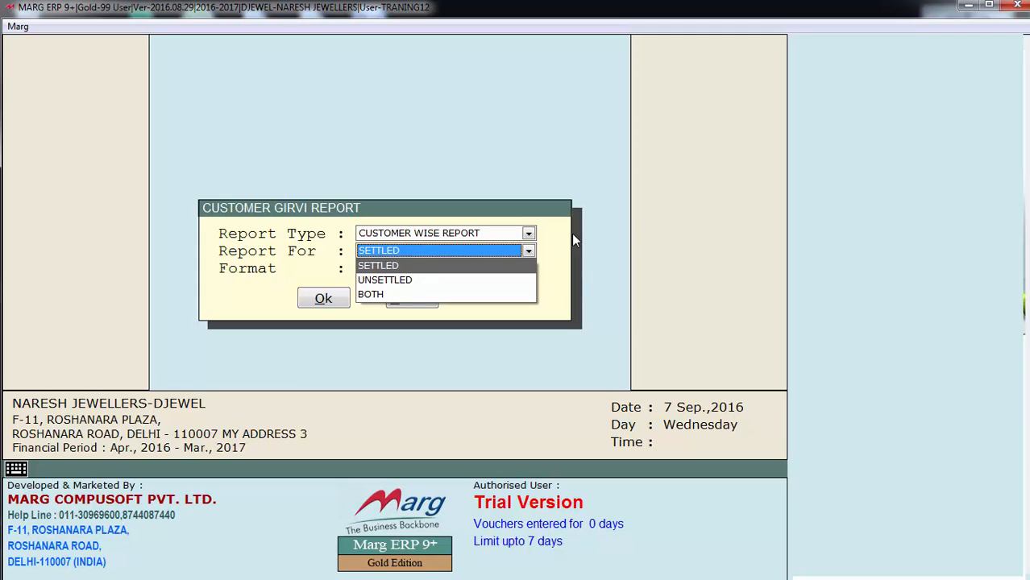
key("Down")
key("Up")
key("Down")
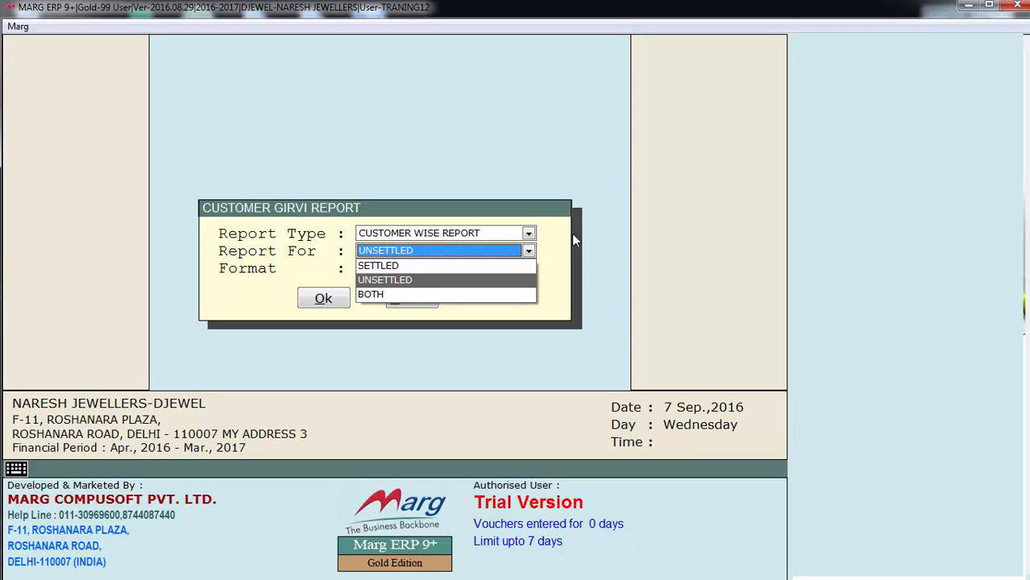
key("Up")
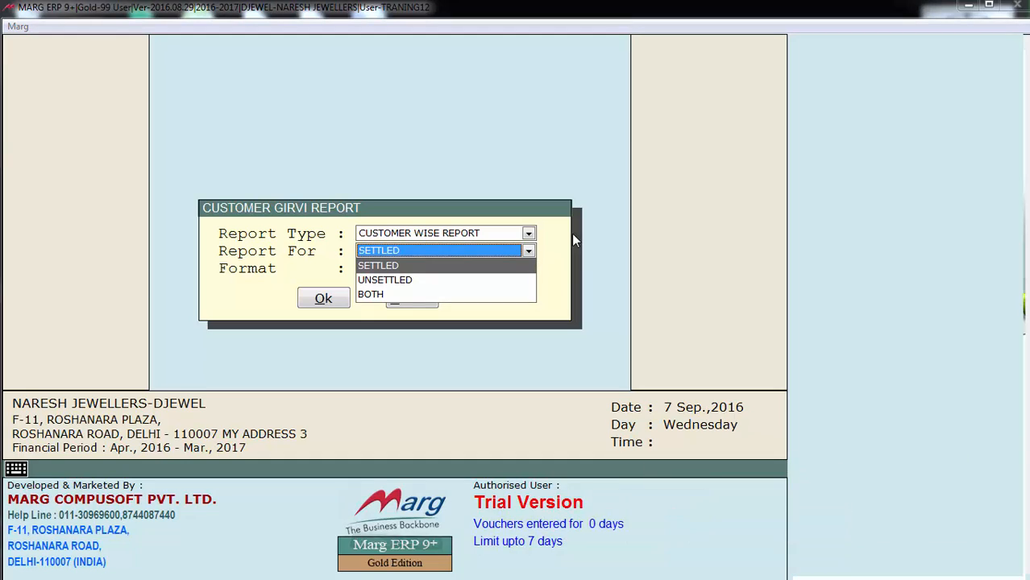
key("Down")
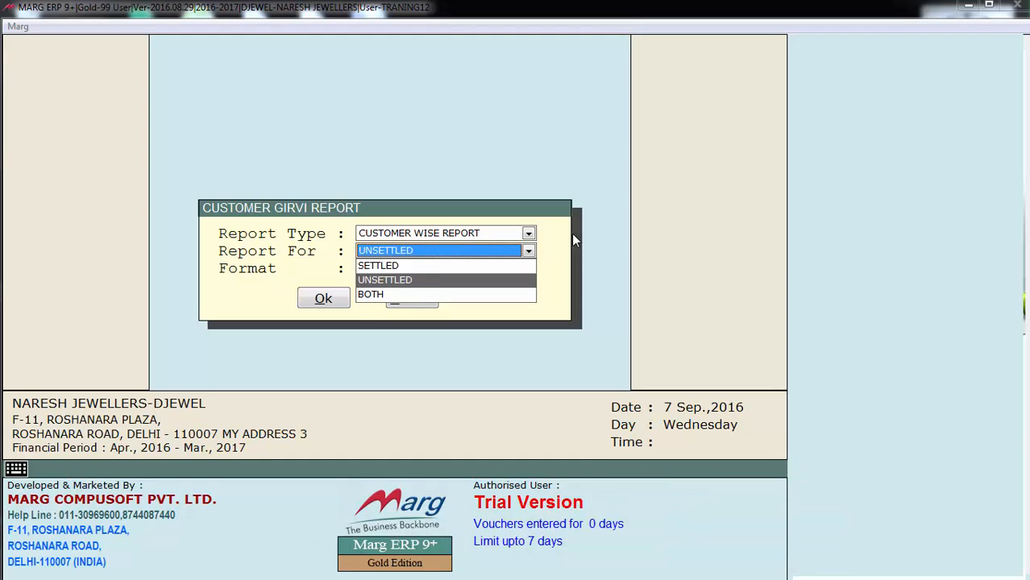
key("Up")
key("Down")
key("Down")
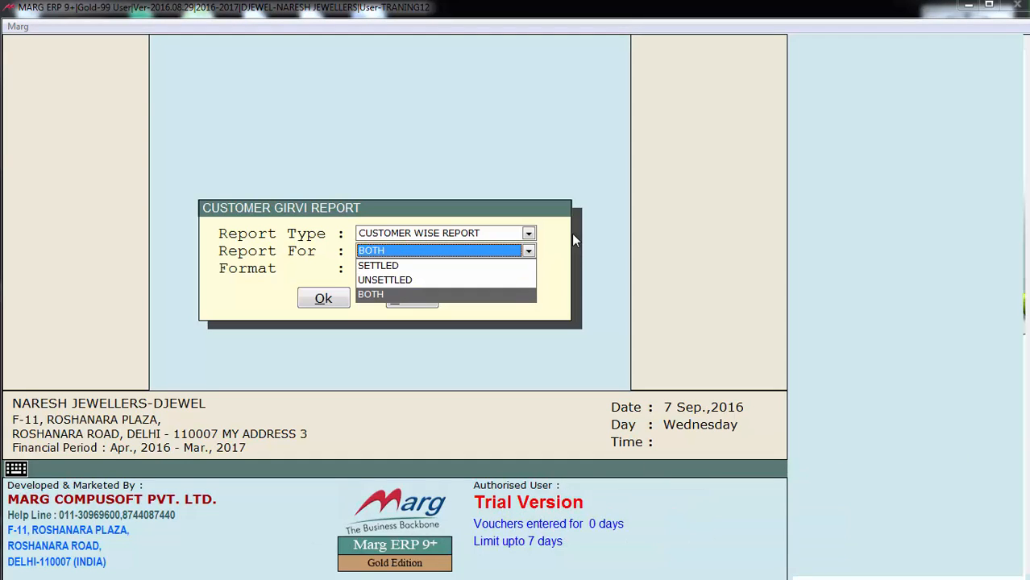
key("Up")
key("Up")
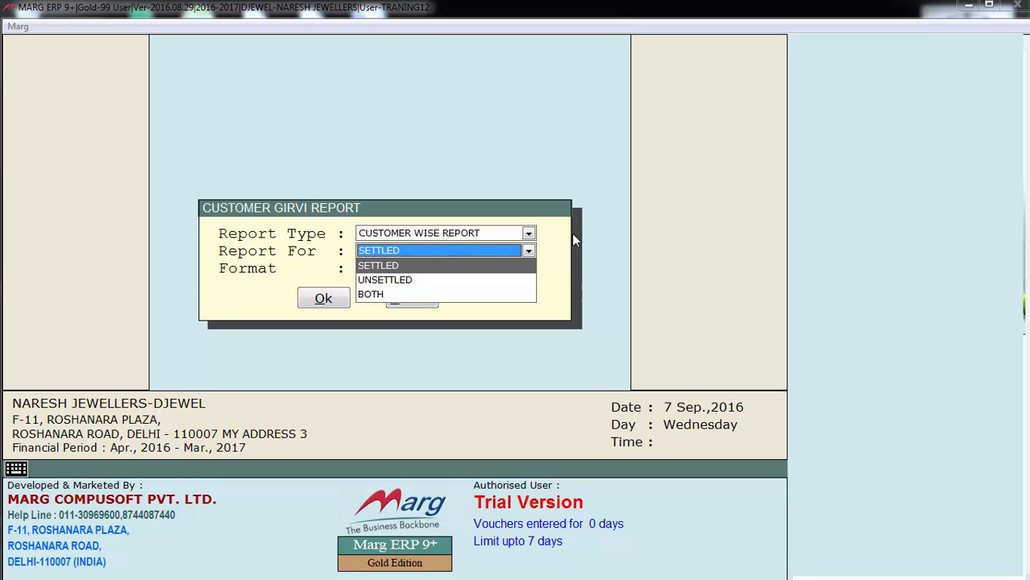
key("Down")
key("Down")
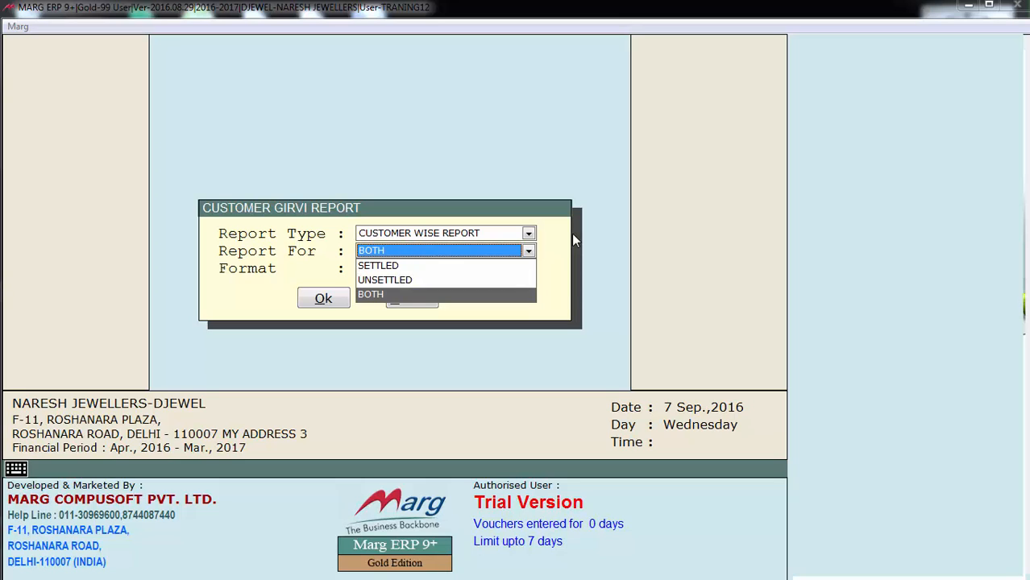
key("Return")
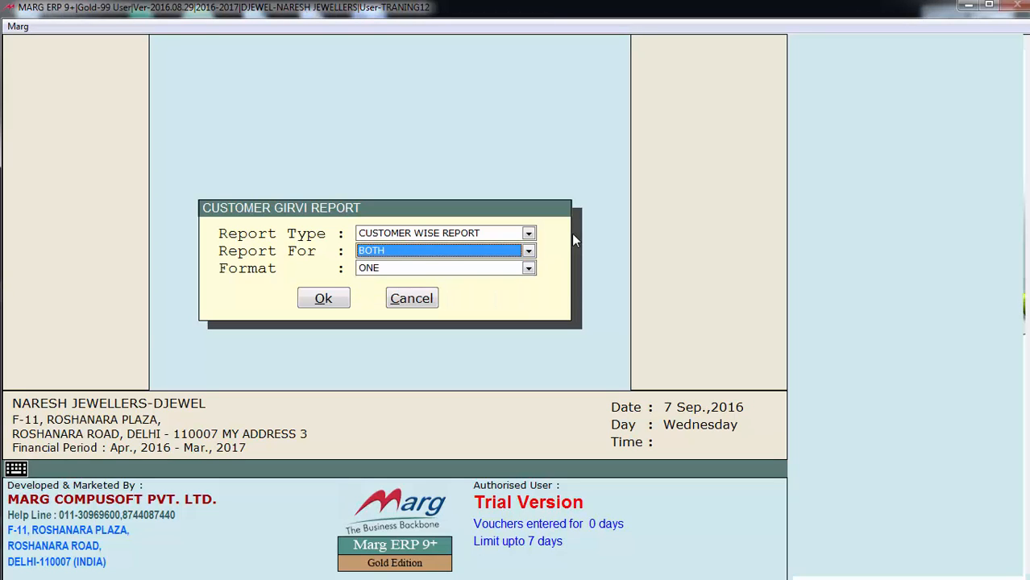
- Choose format ONE for the customer report and proceed to the date range options
key("space")
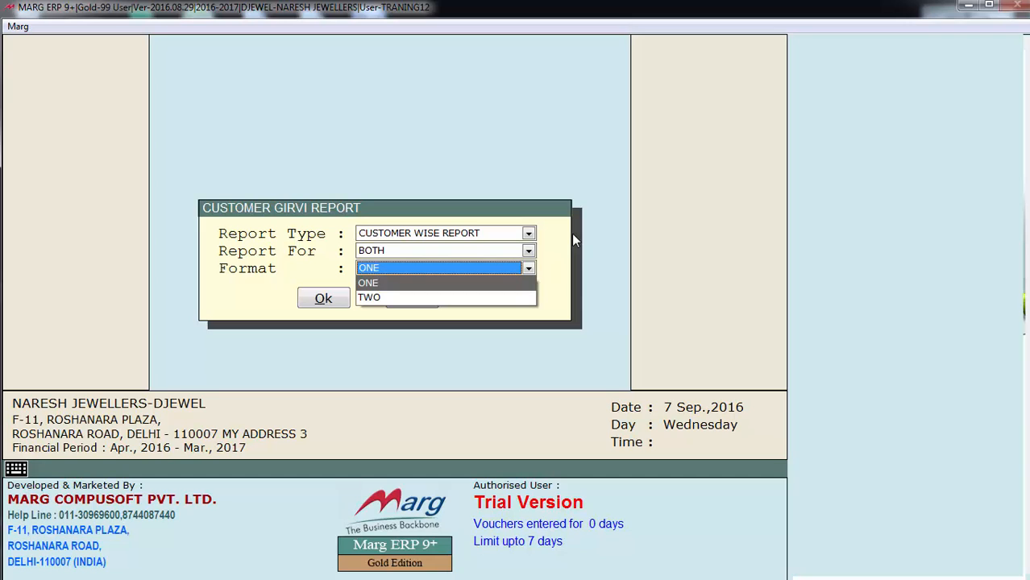
key("Return")
key("Return")
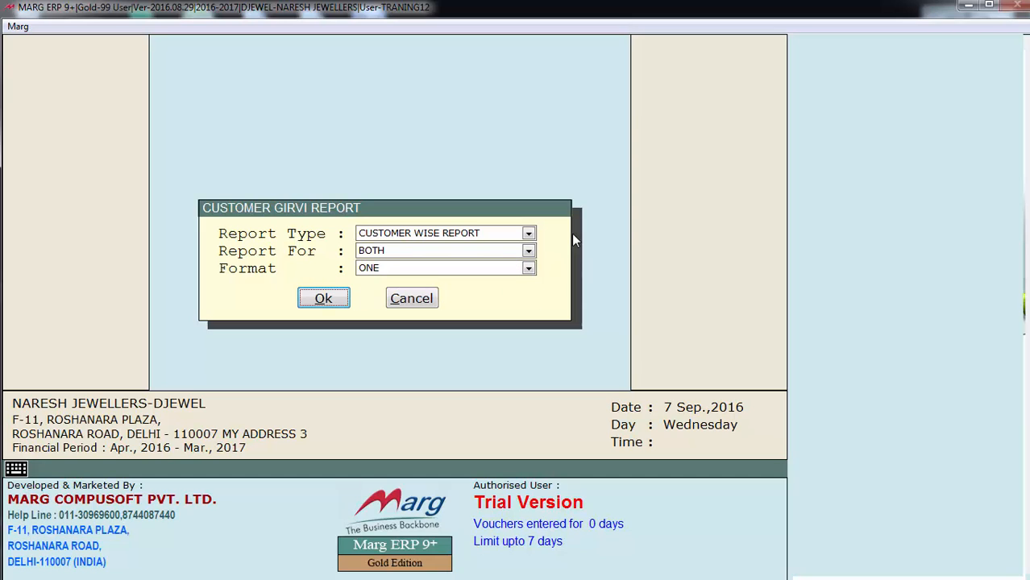
key("Return")
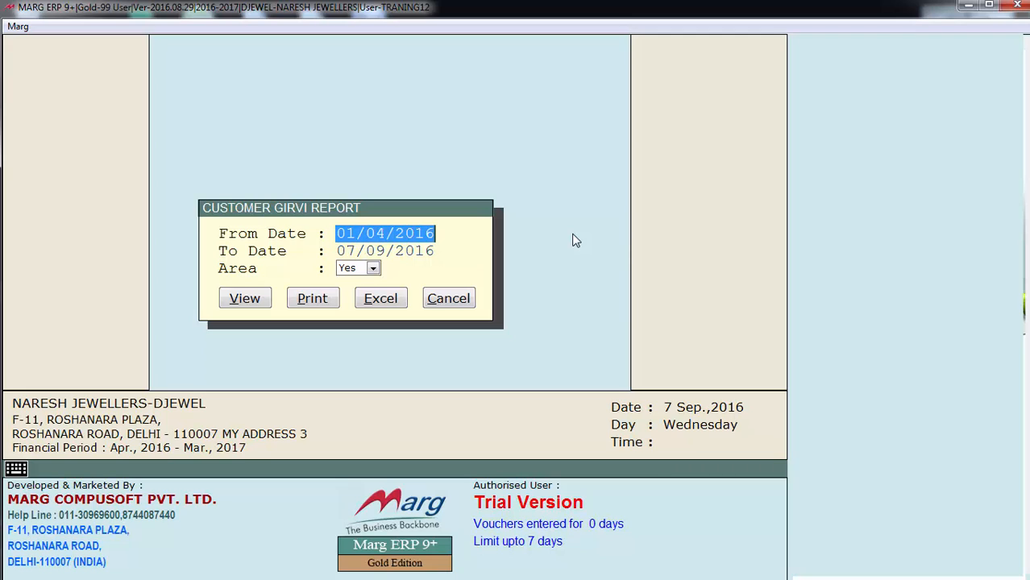
- Keep the 01/04/2016 to 07/09/2016 date range, set Area to No, and view the report for the listed customer
key("Return")
key("Return")
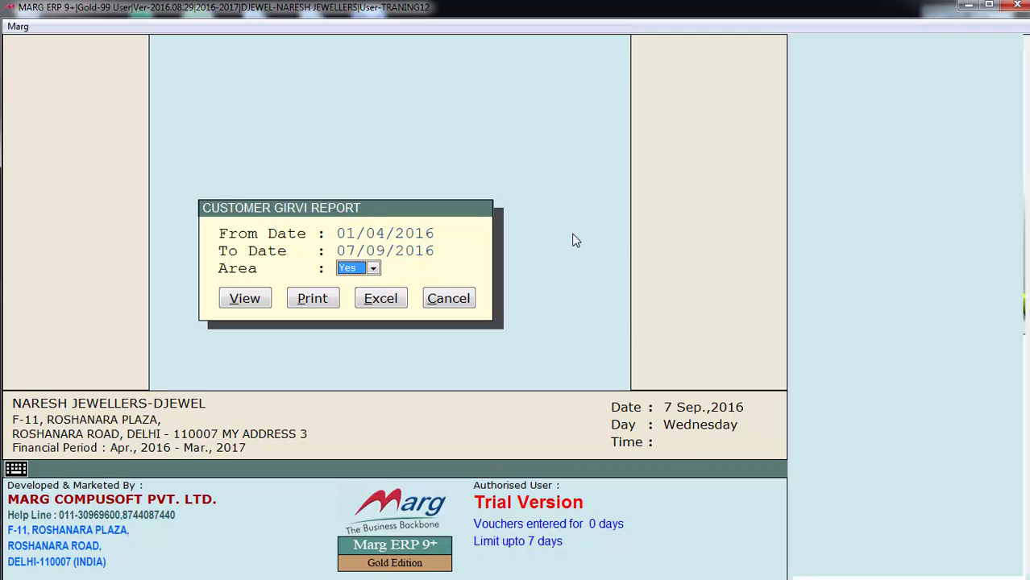
key("space")
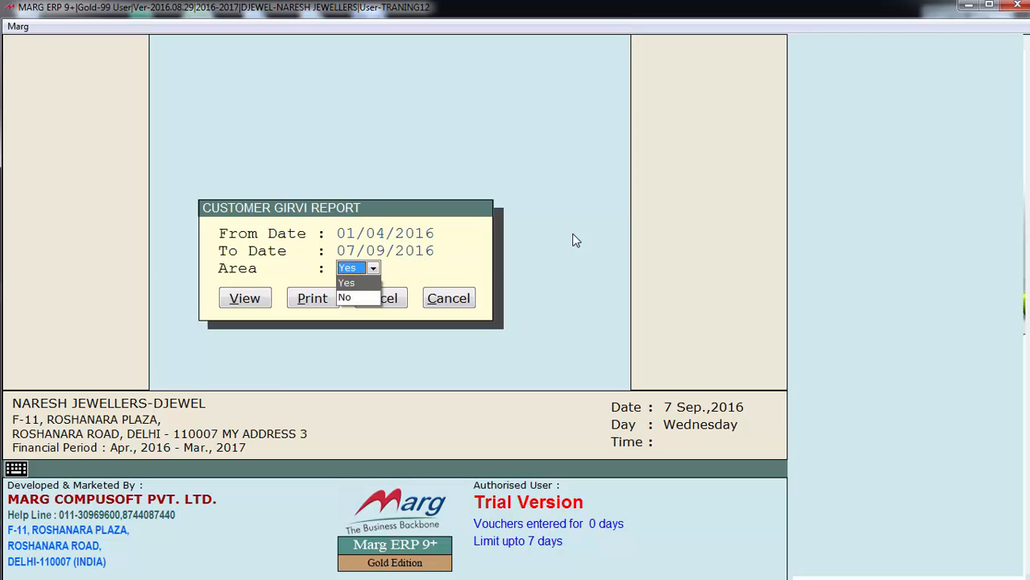
key("Down")
key("Return")
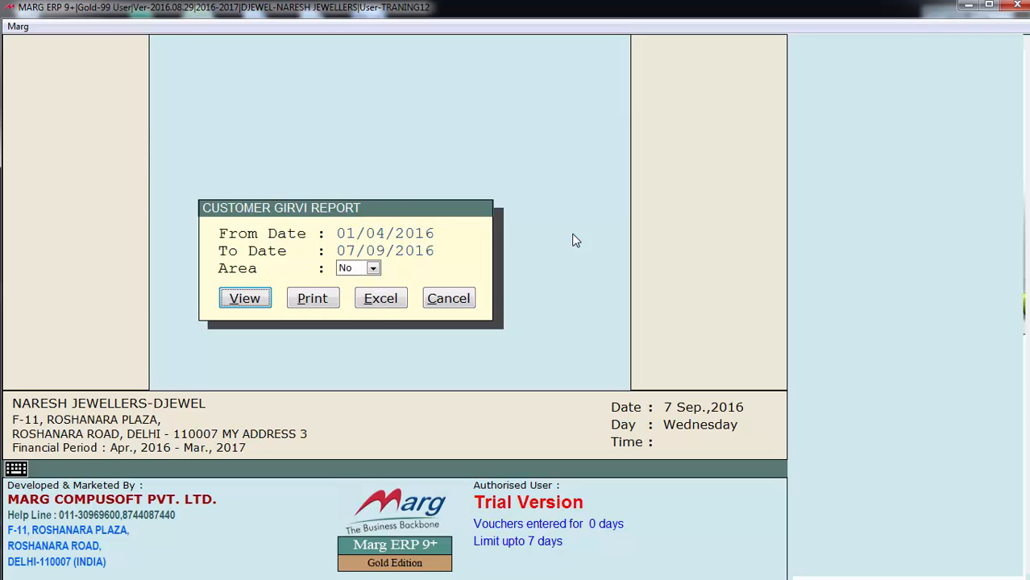
key("Return")
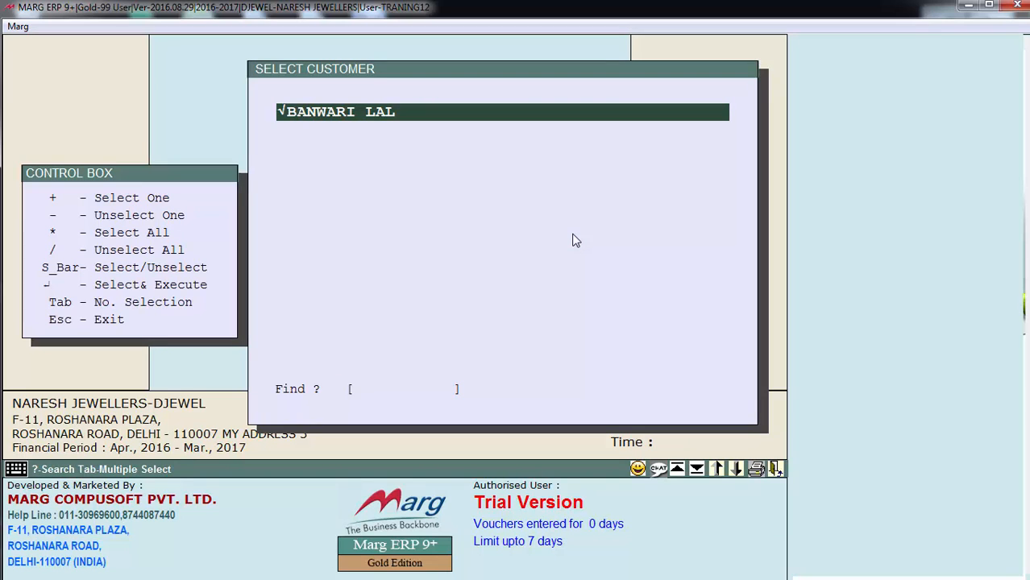
key("Return")
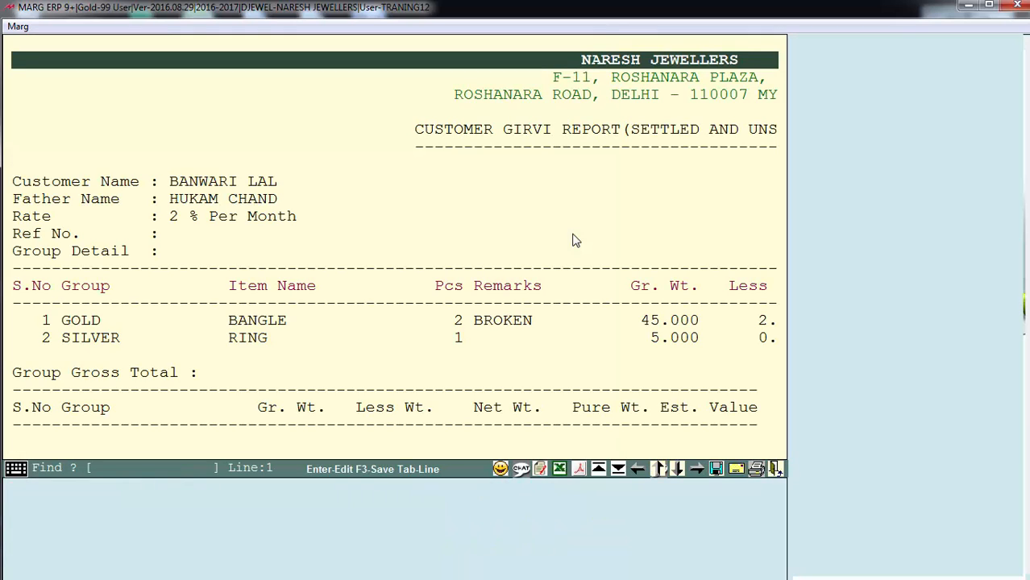
- Examine the customer report's pledged items, weights, purity, group gross totals and transaction payments section
left_click(663, 391)
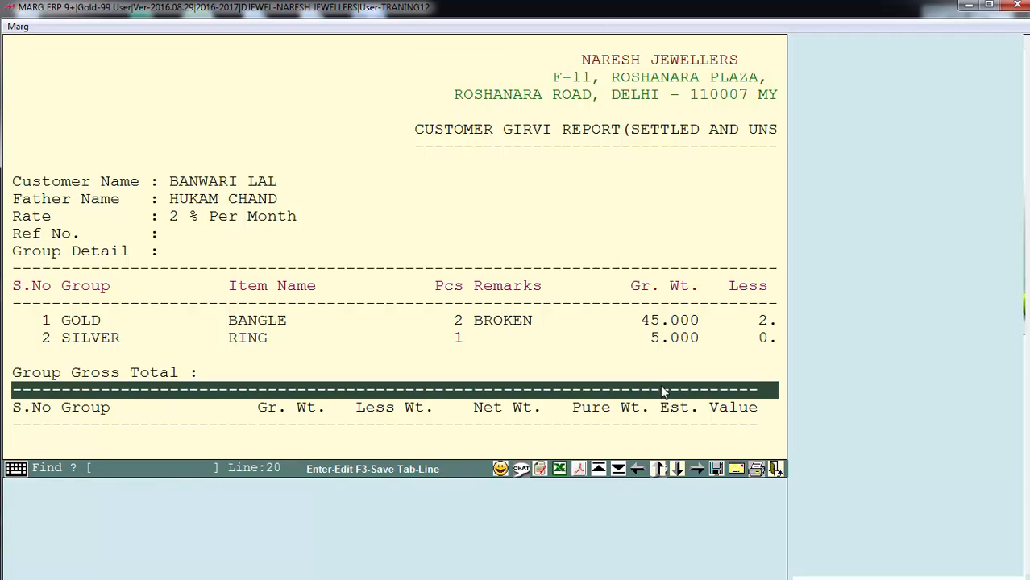
key("Right")
key("Right")
key("Right")
key("Right")
key("Left")
key("Left")
key("Left")
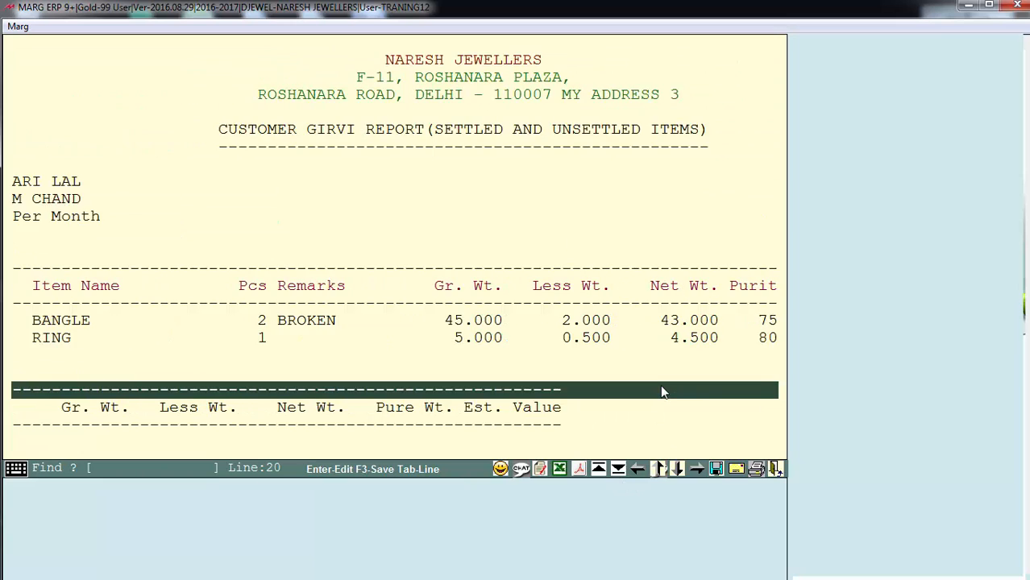
key("Down")
key("Down")
key("Down")
key("Down")
key("Down")
key("Down")
key("Down")
key("Down")
key("Down")
key("Left")
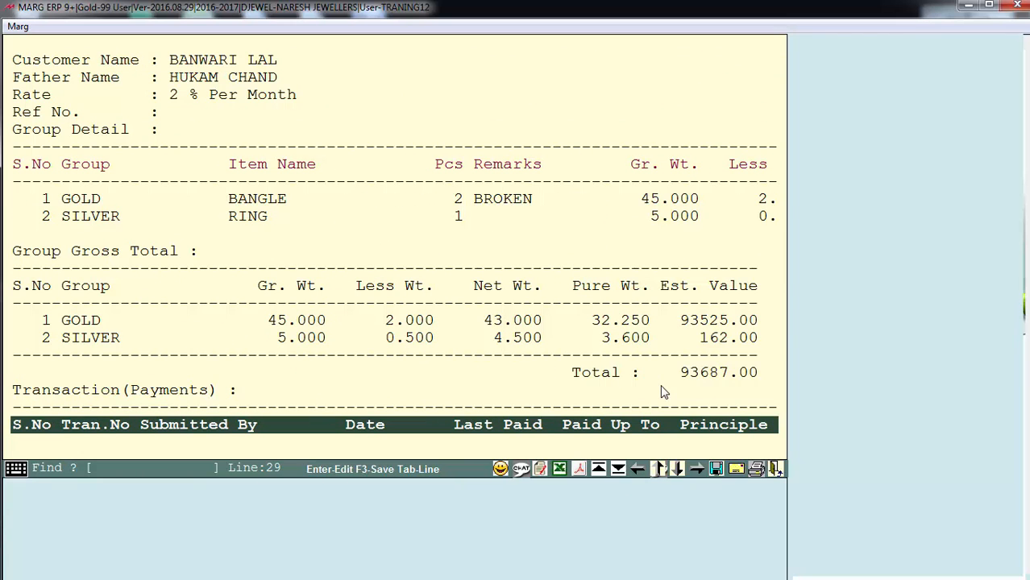
scroll(613, 484, "down", 1)
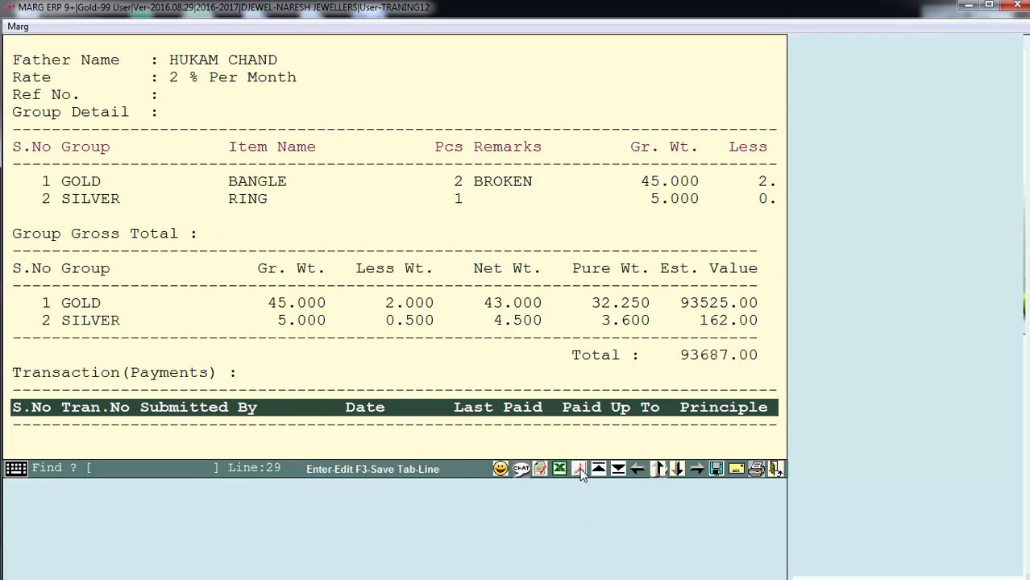
- Display the customer report in GUI-View format and enlarge the preview to read the whole report
left_click(580, 470)
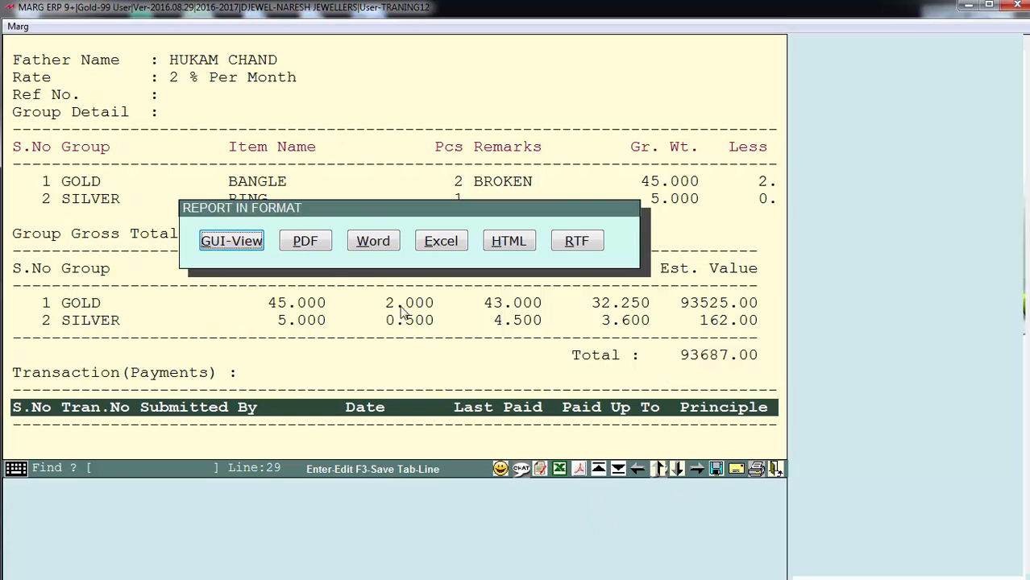
left_click(246, 246)
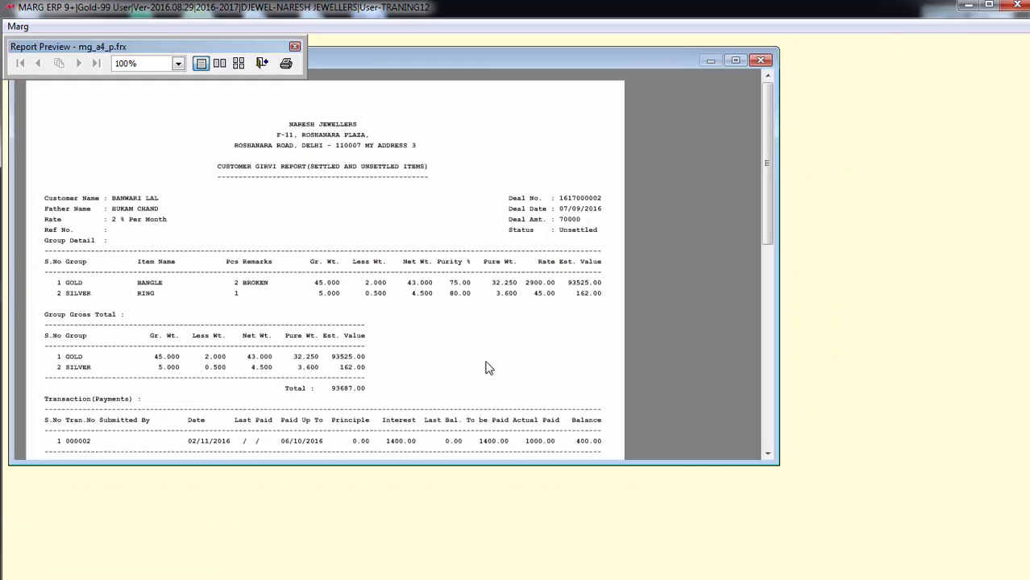
left_click_drag(776, 463, 791, 575)
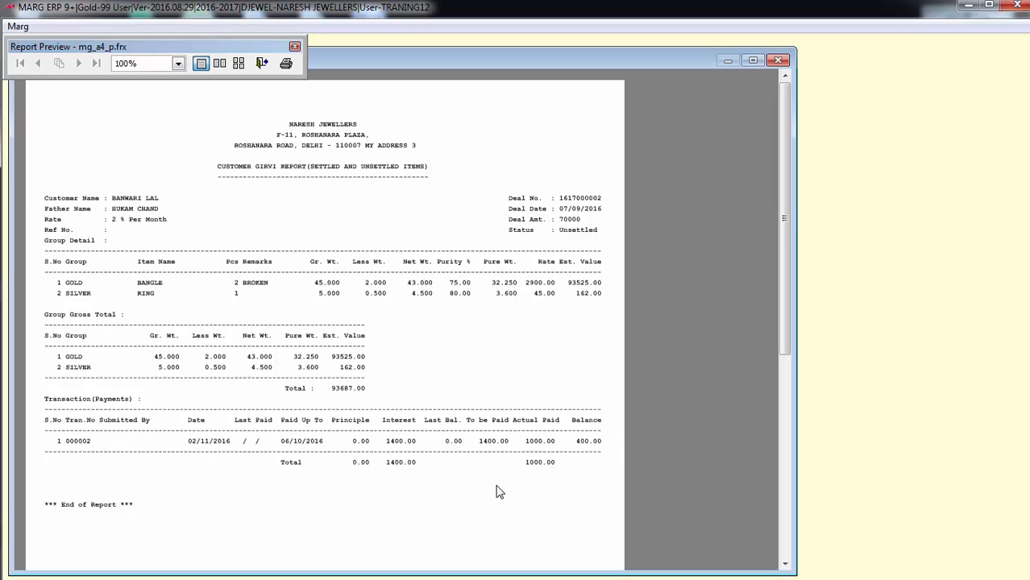
- Close the customer report and view the Girvi stock report of type STOCK REPORT for 01/04/2016 to 07/09/2016
key("Escape")
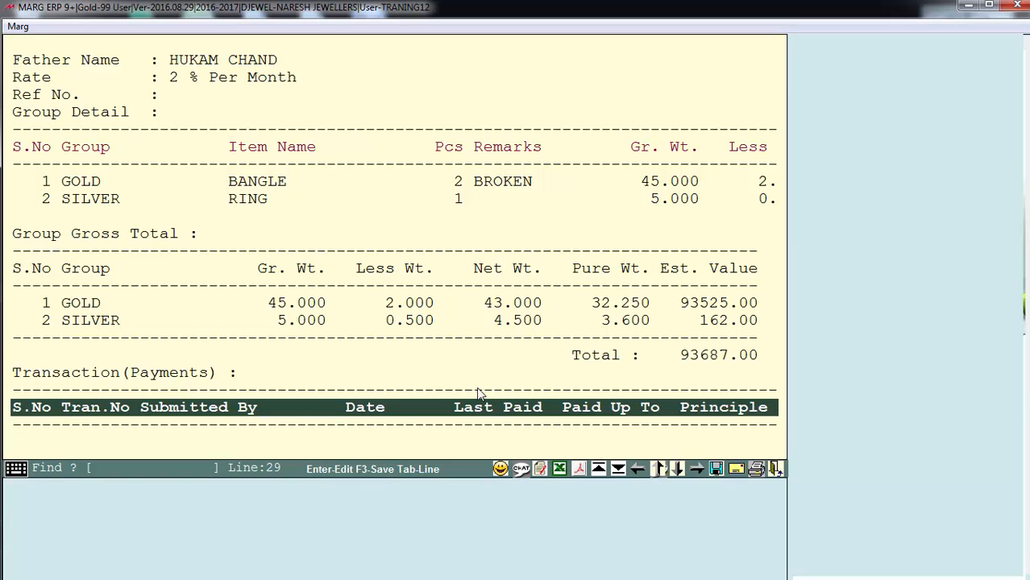
key("Escape")
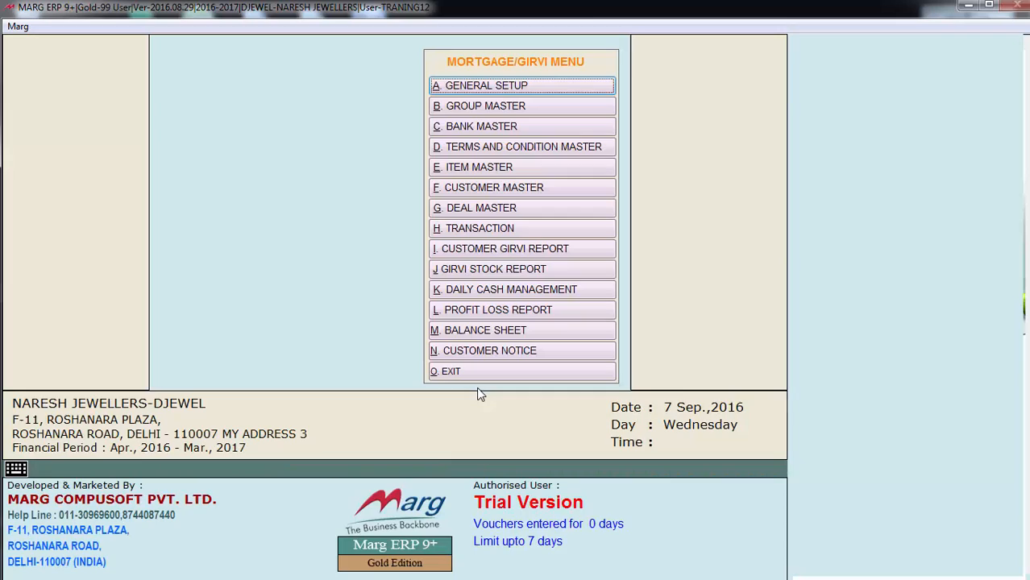
left_click(566, 270)
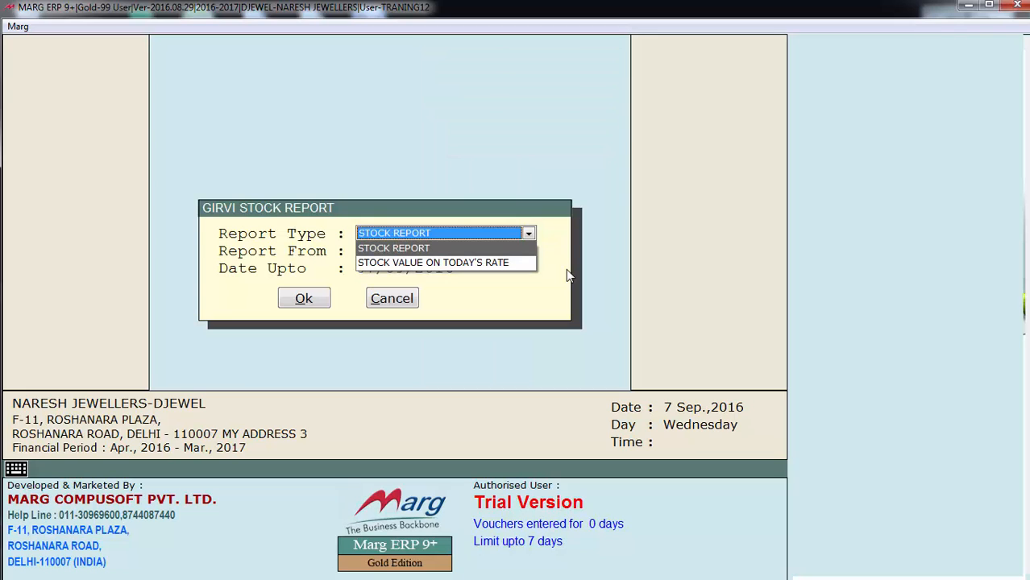
key("Return")
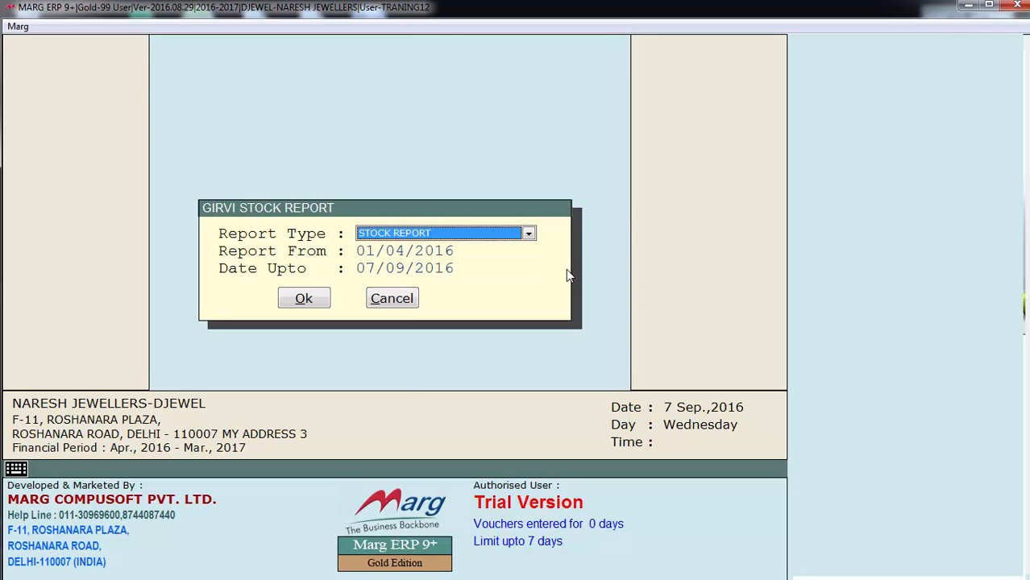
key("Return")
key("Return")
key("Return")
key("Return")
key("Return")
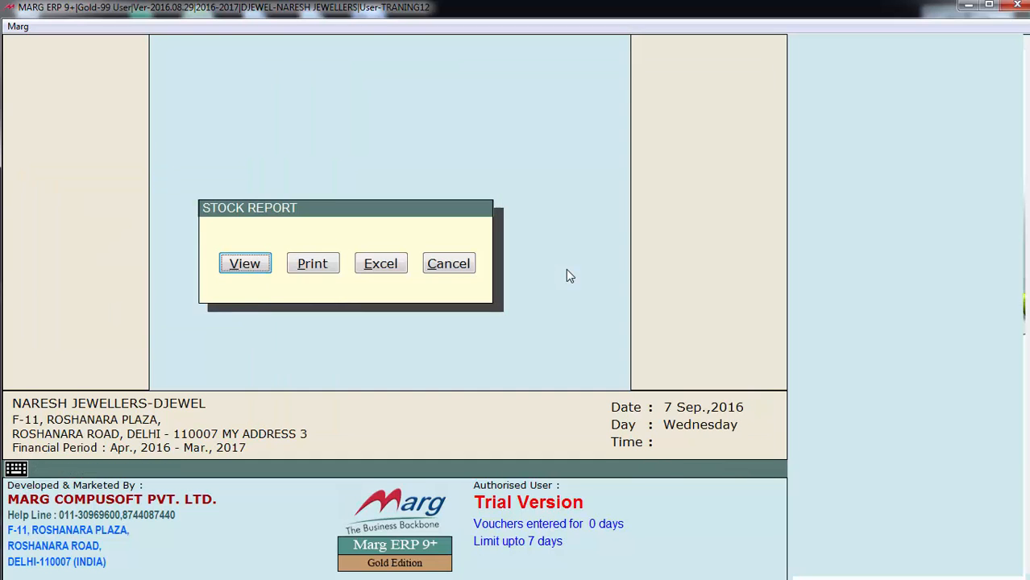
key("Return")
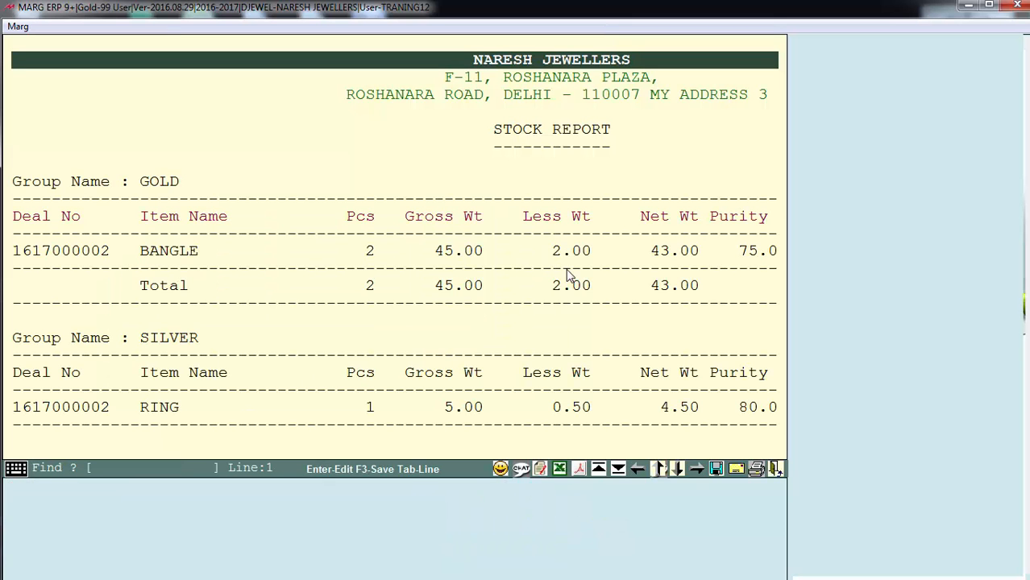
- Read the stock report's gold and silver groups in GUI-View format, then return to the Mortgage/Girvi menu
left_click(578, 469)
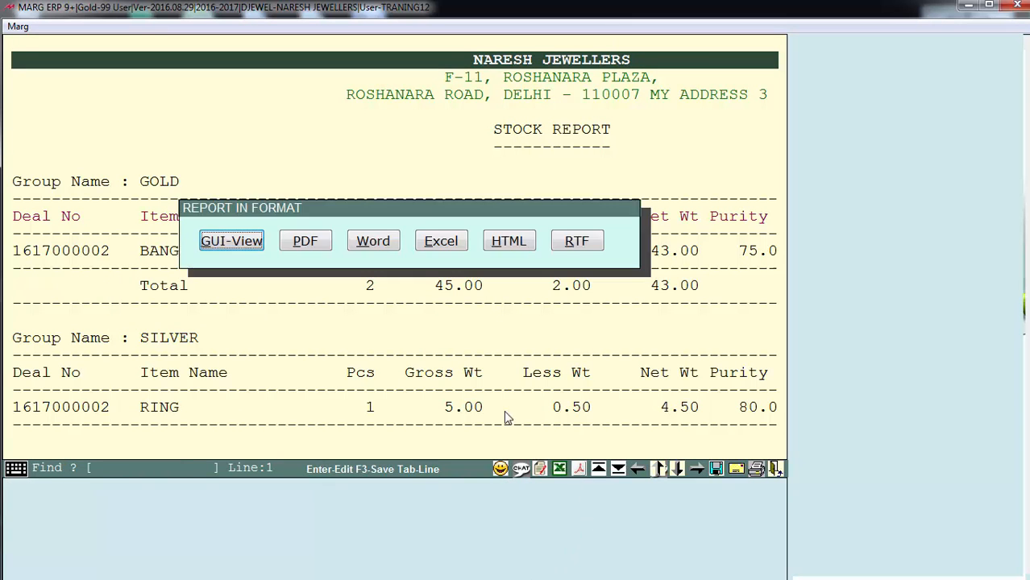
left_click(251, 241)
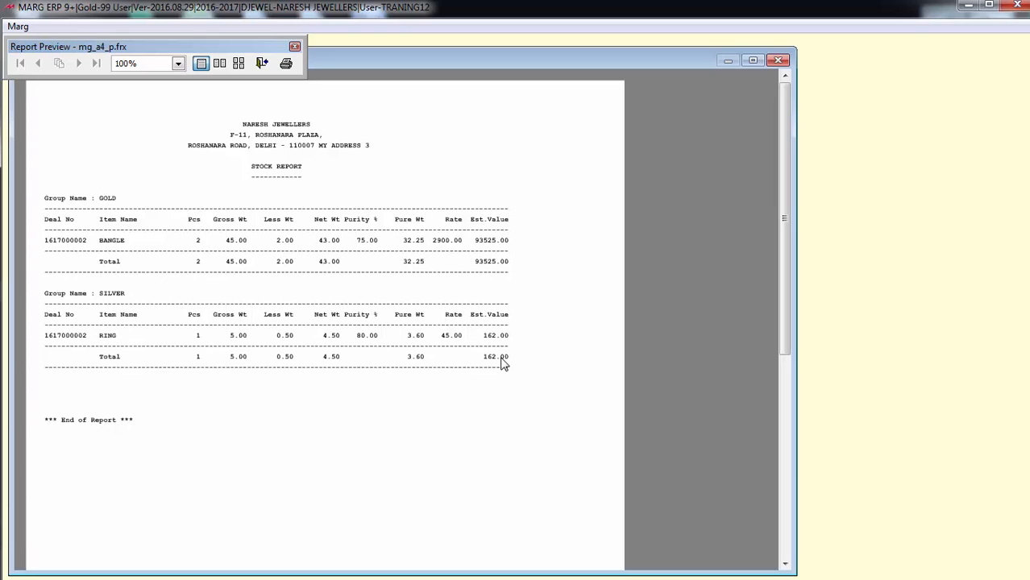
key("Escape")
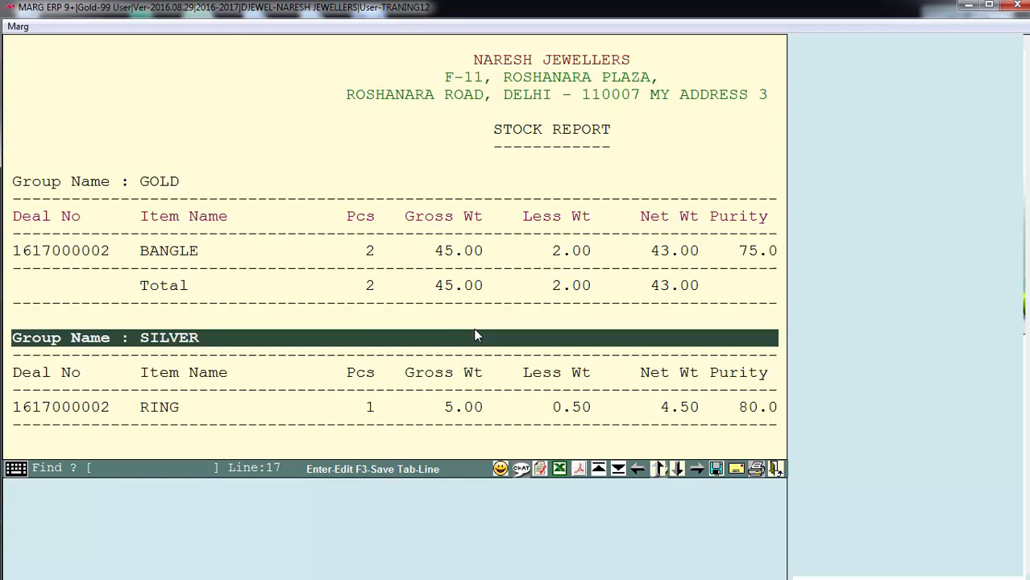
key("Escape")
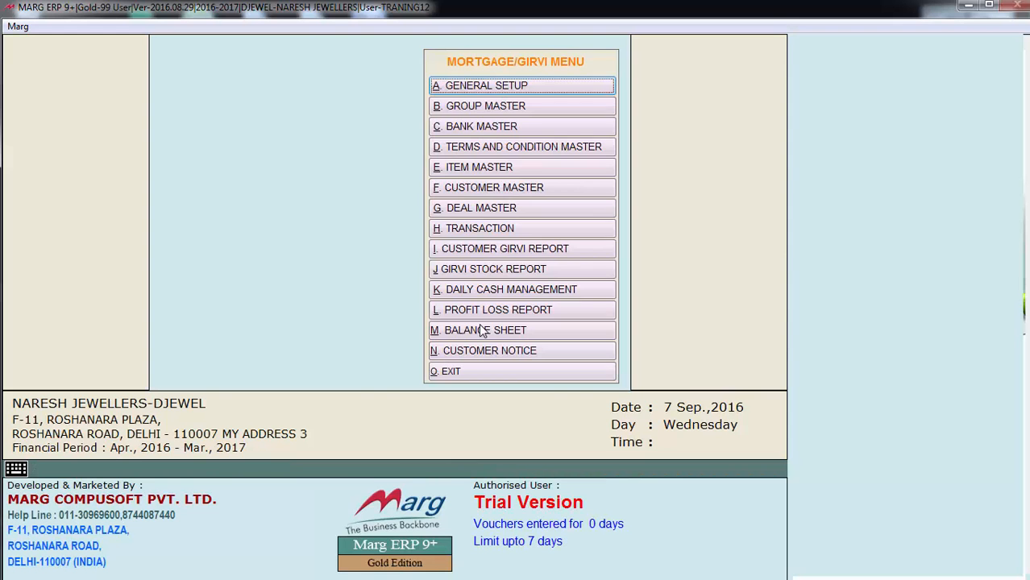
- Set the Girvi stock report type to STOCK VALUE ON TODAY'S RATE for 01/04/2016 to 07/09/2016, with both GOLD and SILVER groups selected
left_click(518, 271)
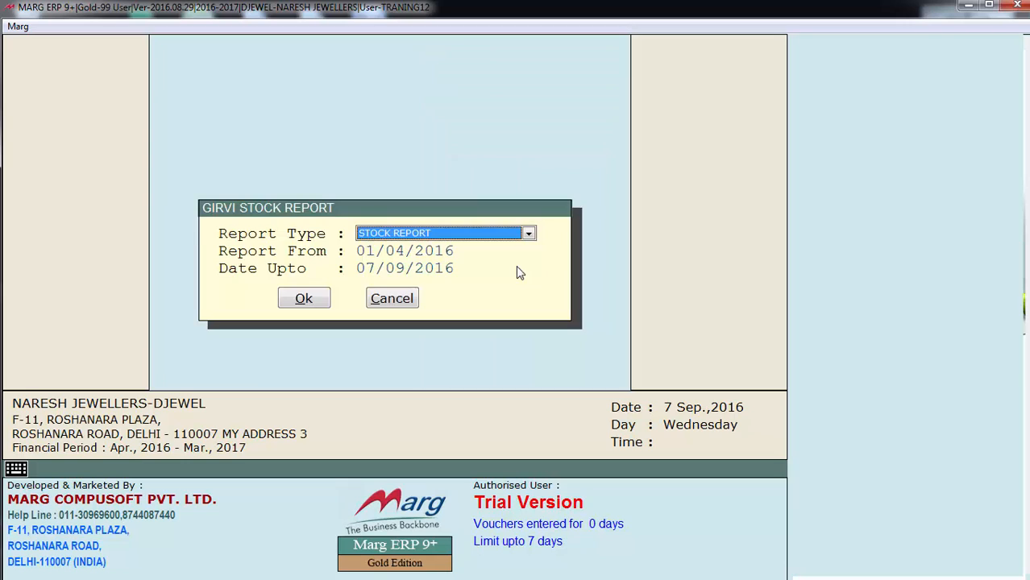
key("space")
key("Down")
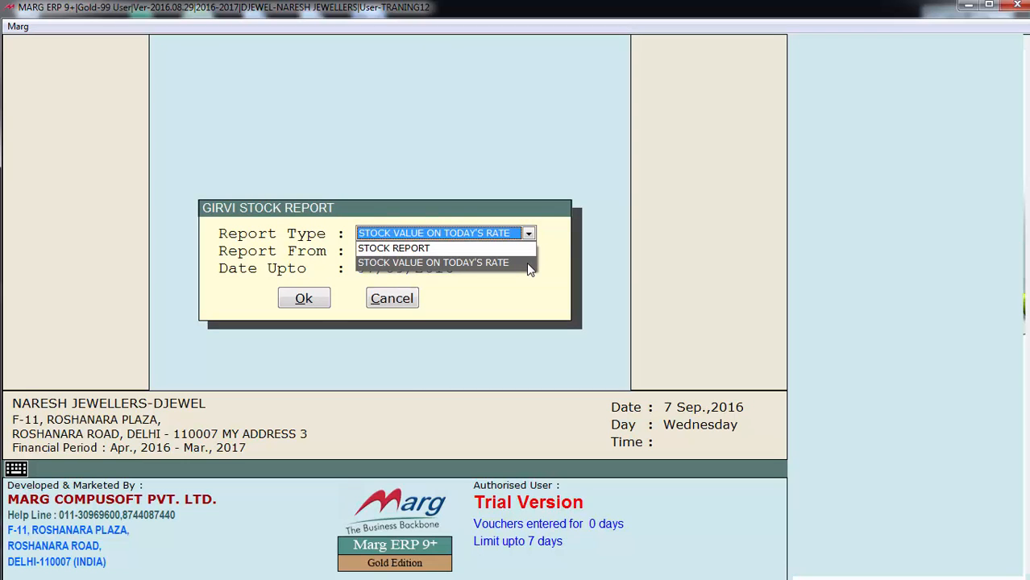
key("Return")
key("Return")
key("Return")
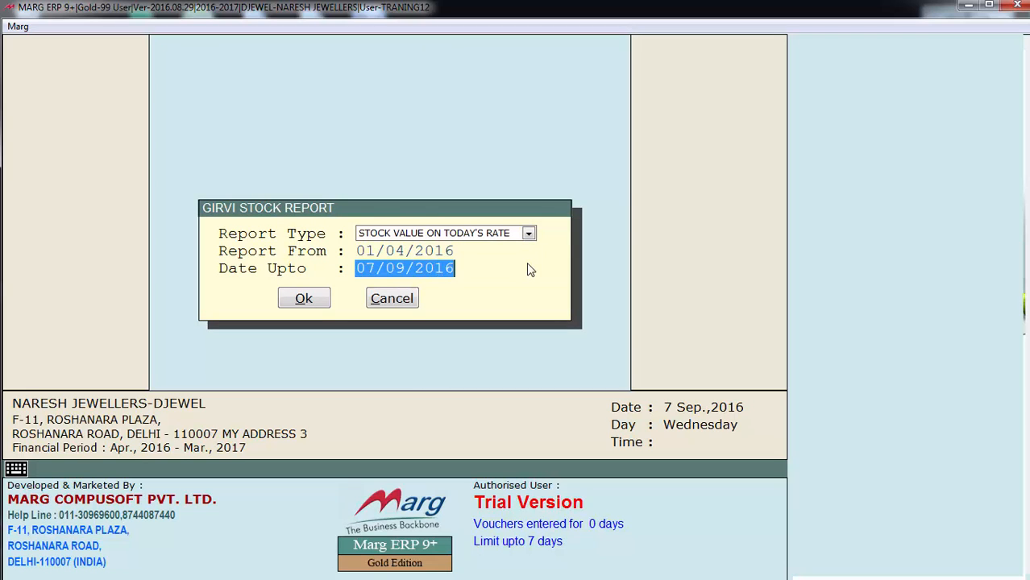
key("Return")
key("Return")
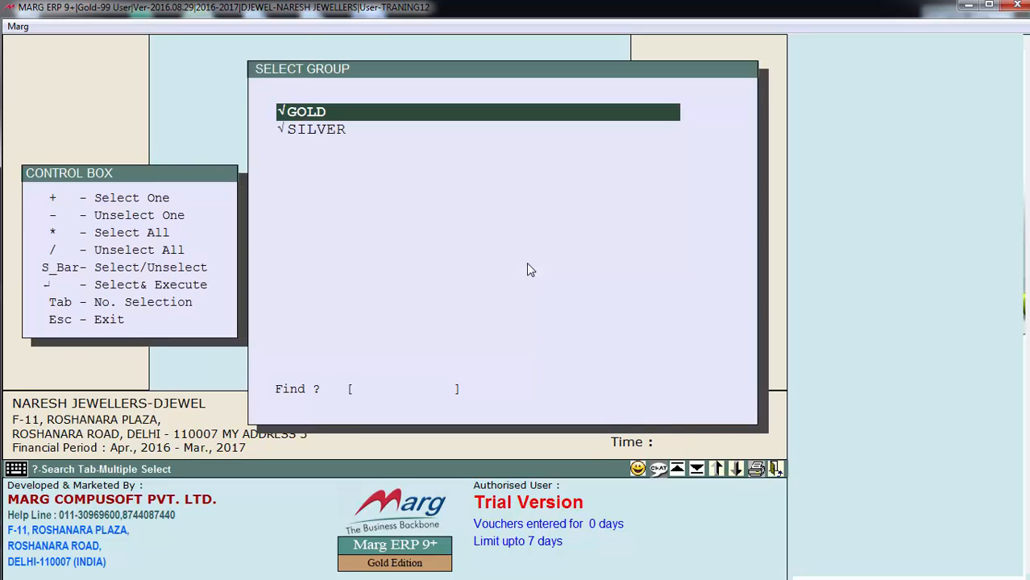
key("Return")
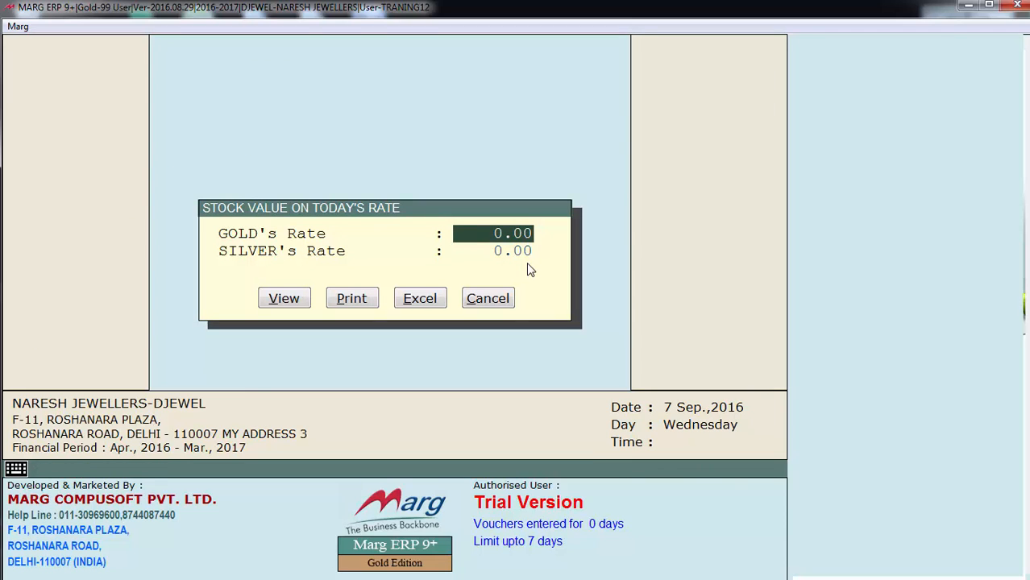
- Set today's rates to 3100 for gold and 52 for silver, and view the stock value report
type("3100")
key("Return")
type("52")
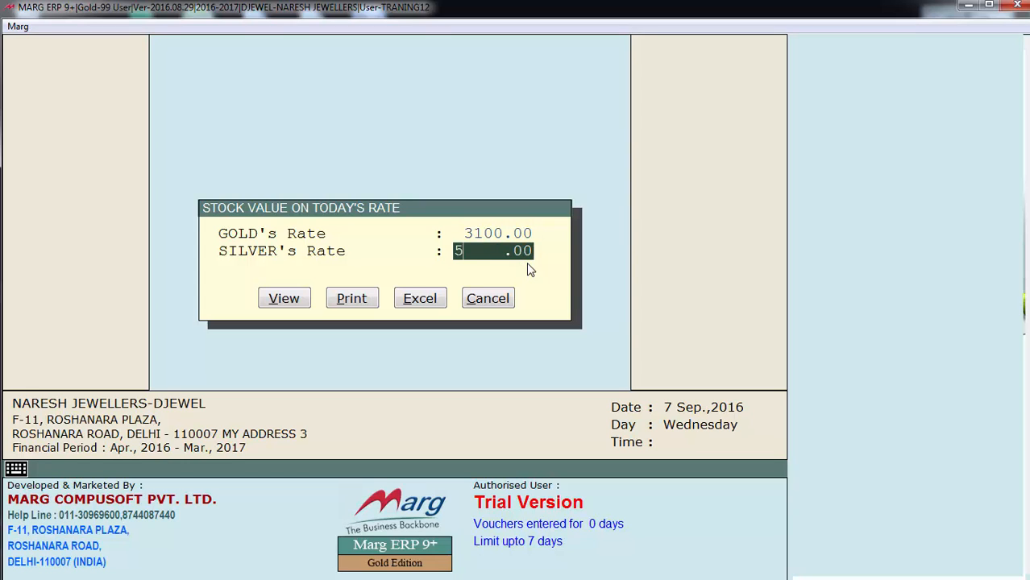
key("Return")
key("Return")
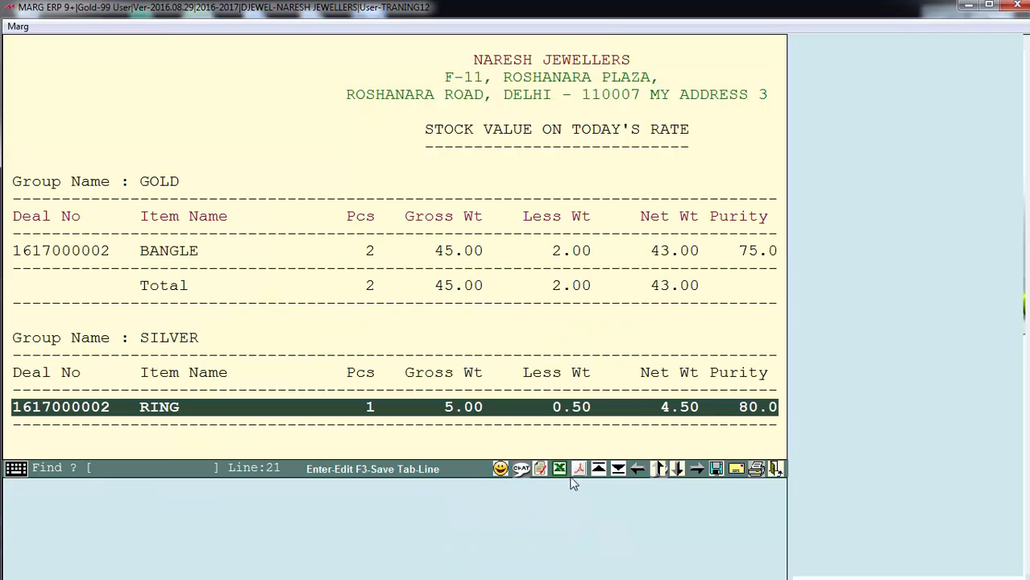
- Read the stock value on today's rate report in GUI-View format, then return to the Mortgage/Girvi menu
left_click(580, 471)
left_click(242, 251)
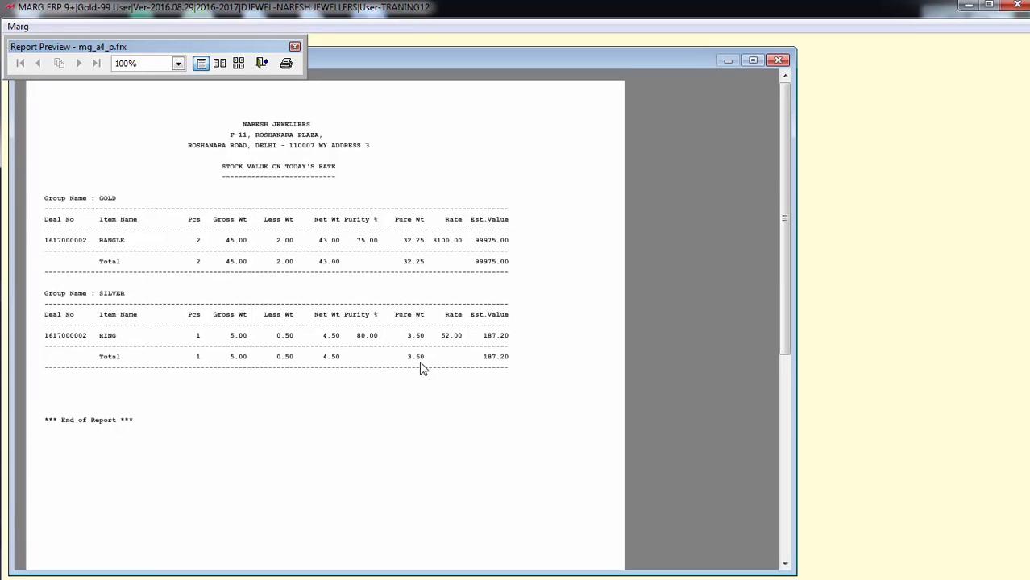
key("Escape")
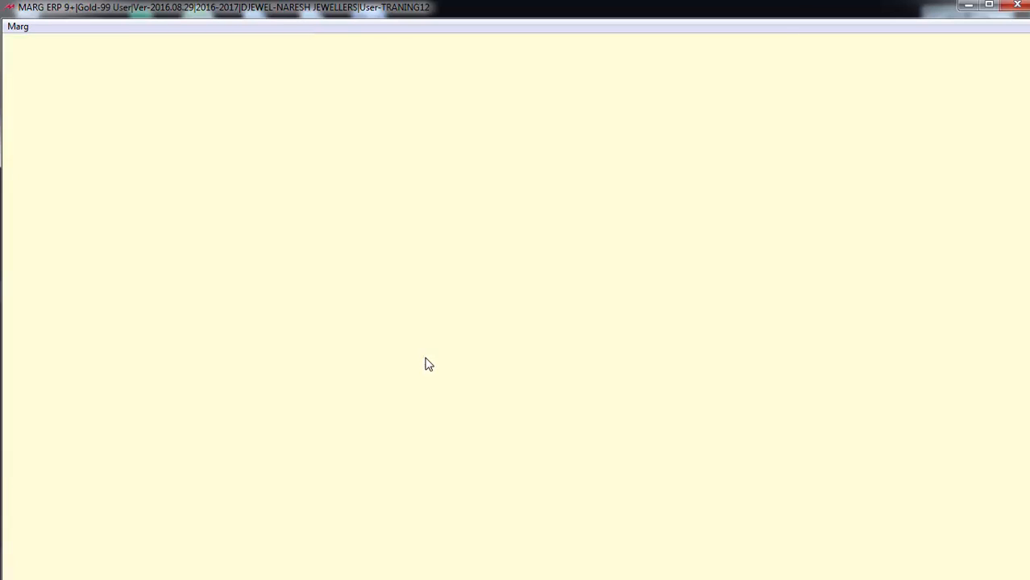
key("Escape")
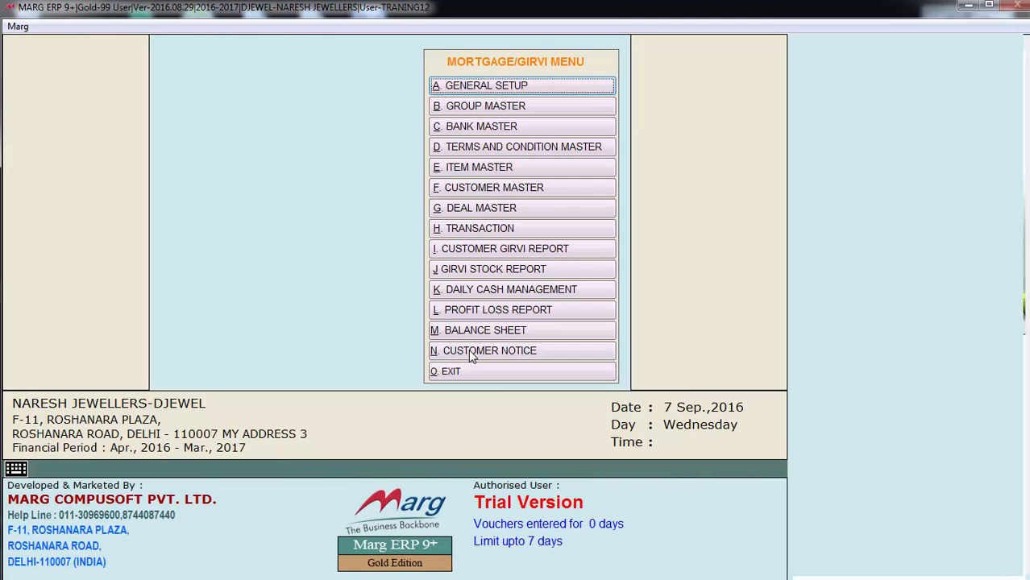
- View the daily cash management report for 01/04/2016 to 07/09/2016 with Type set to BOTH and Area to No
left_click(549, 291)
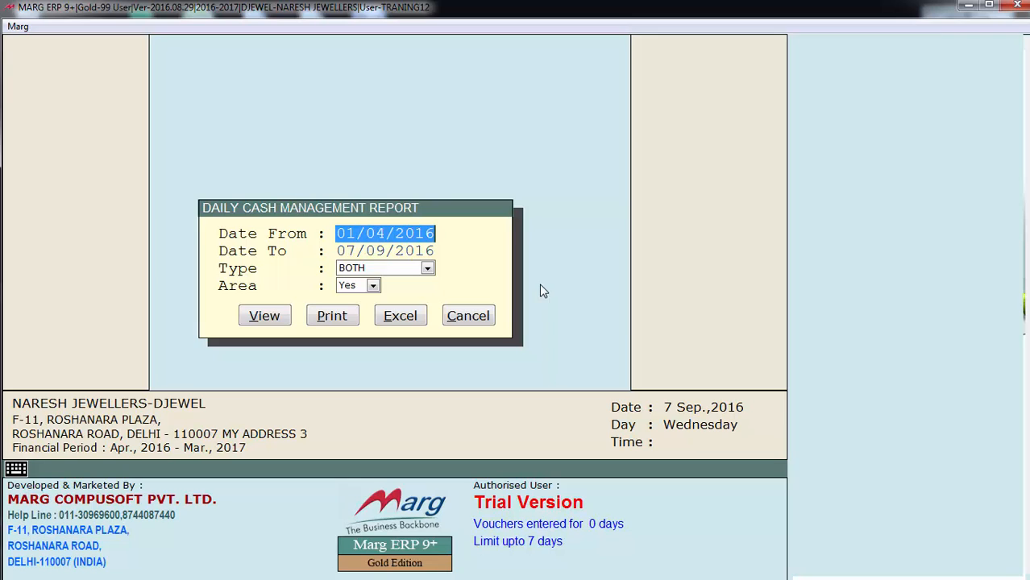
key("Return")
key("Return")
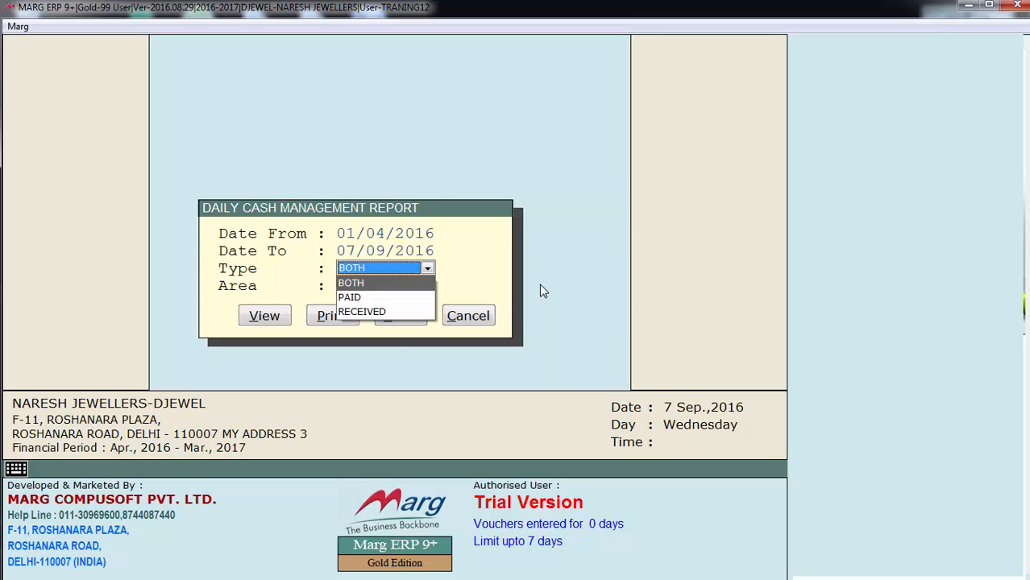
key("Down")
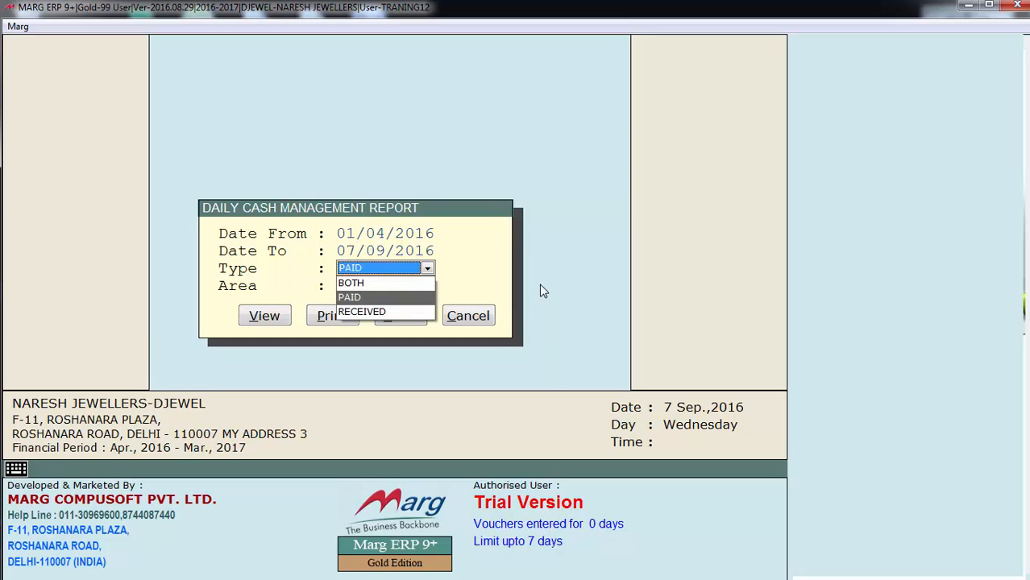
key("Down")
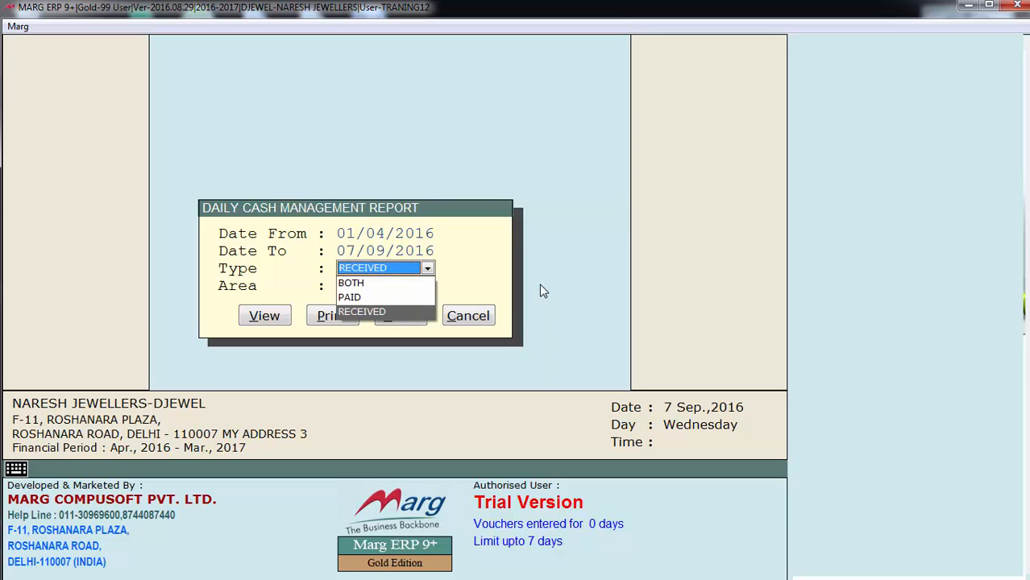
key("Up")
key("Up")
key("Return")
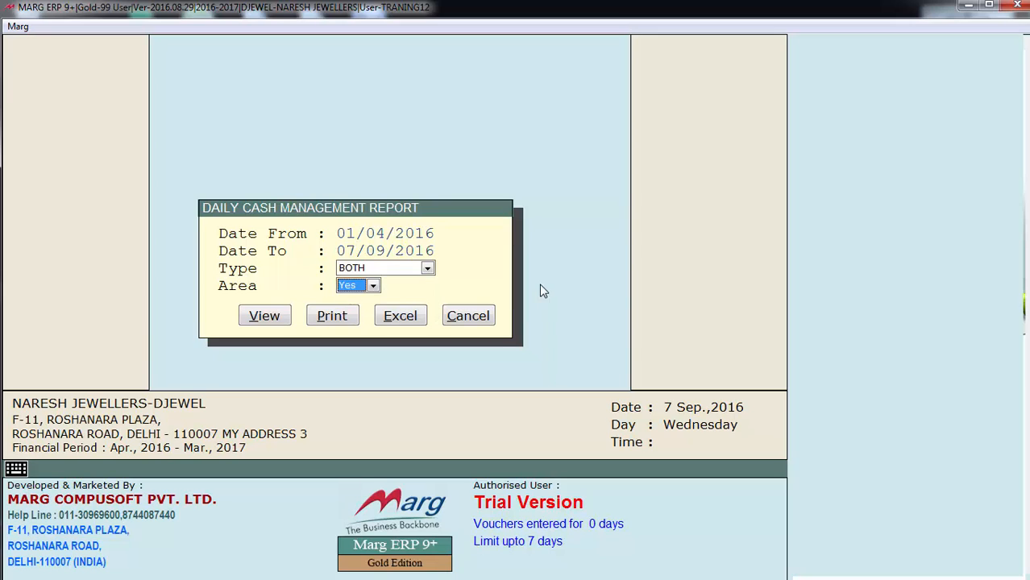
key("Down")
key("Return")
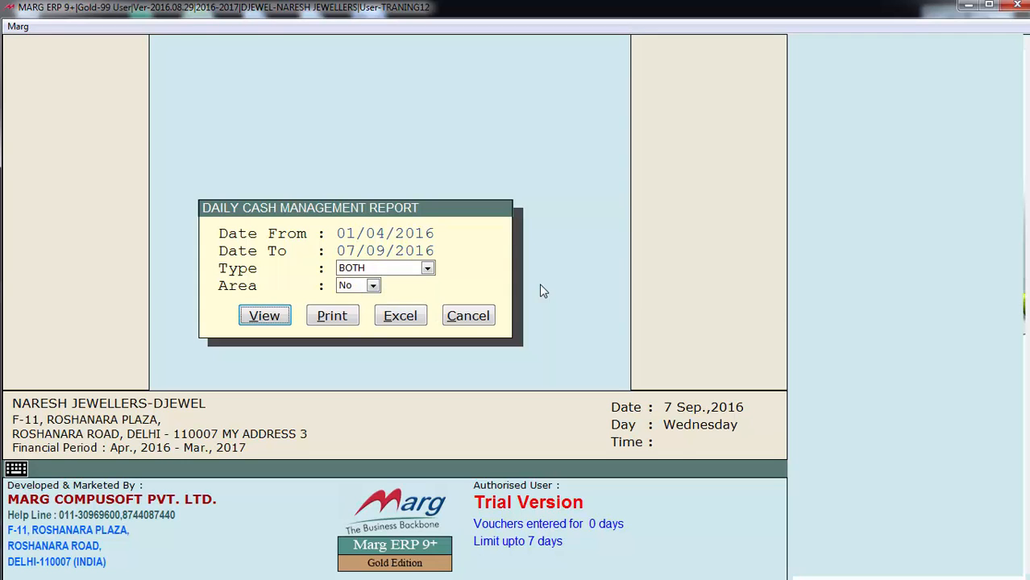
key("Return")
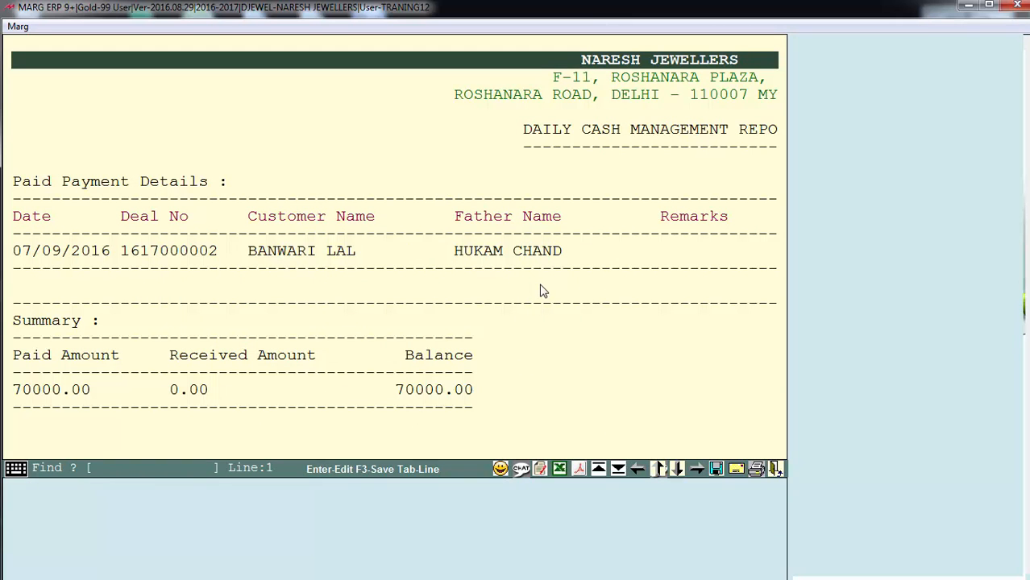
- Read the daily cash management report's paid payments and summary in GUI-View format, then close it
left_click(581, 470)
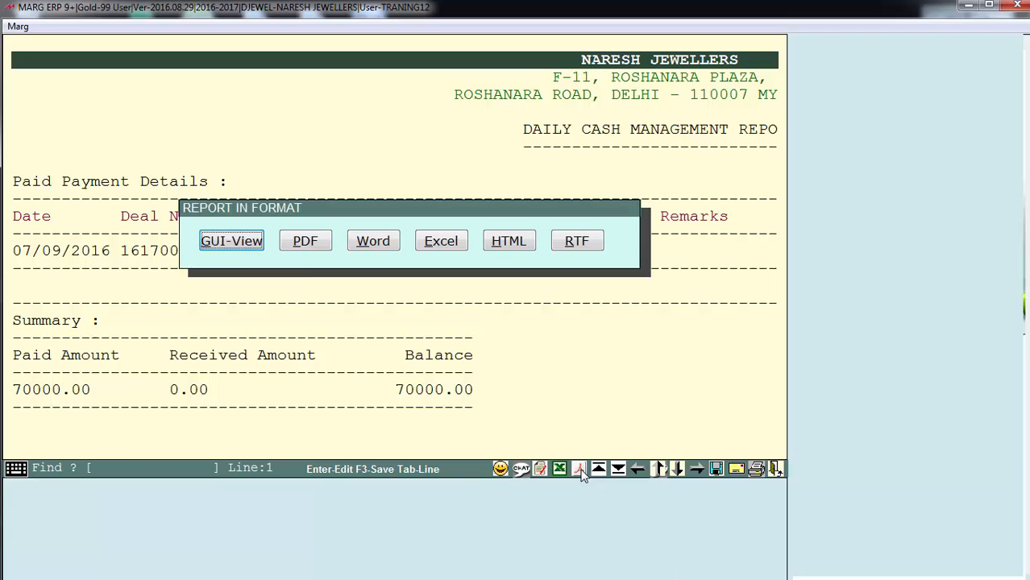
left_click(233, 242)
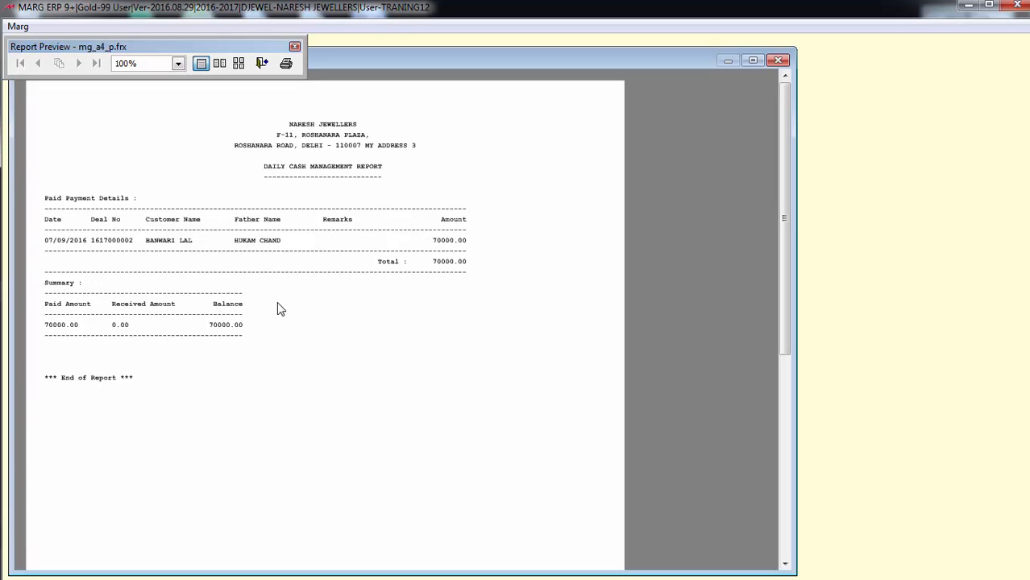
key("Escape")
key("Escape")
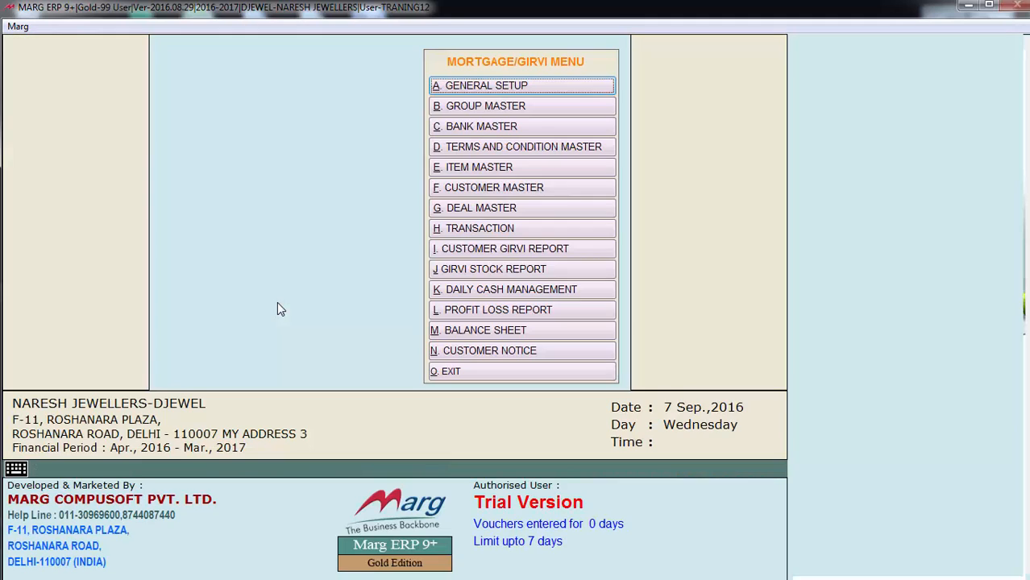
- Start the profit loss report for 01/04/2016 to 07/09/2016 and proceed to the gold and silver rate entry
left_click(532, 311)
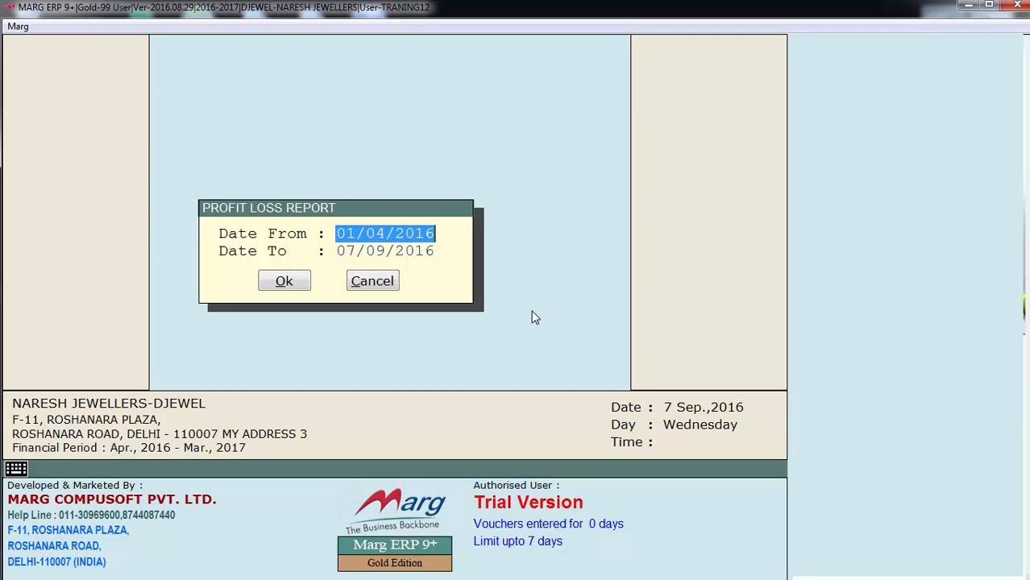
key("Return")
key("Return")
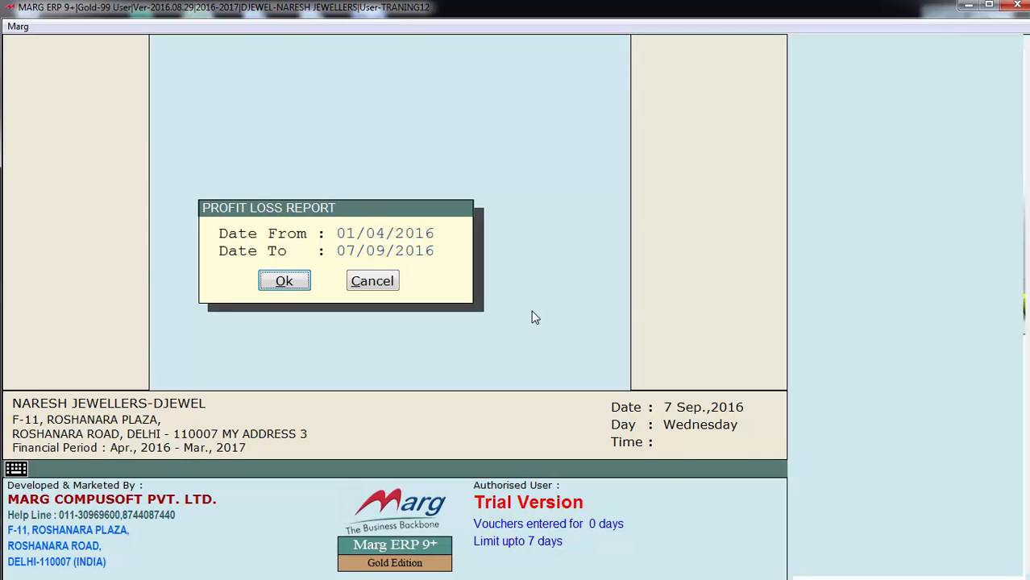
key("Return")
key("Return")
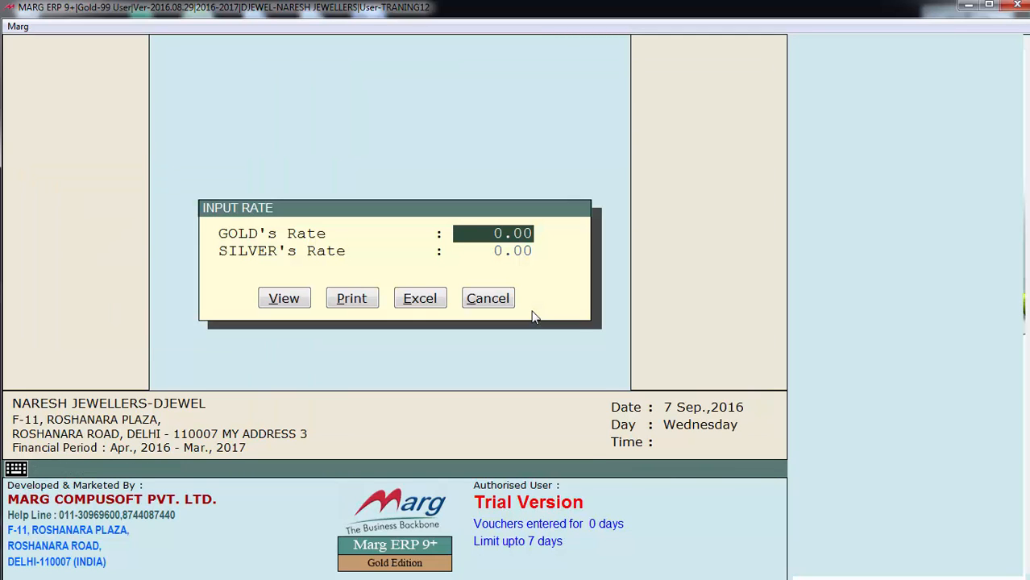
- Set the gold rate to 2950 and the silver rate to 42, and view the profit loss report
type("2950")
key("Return")
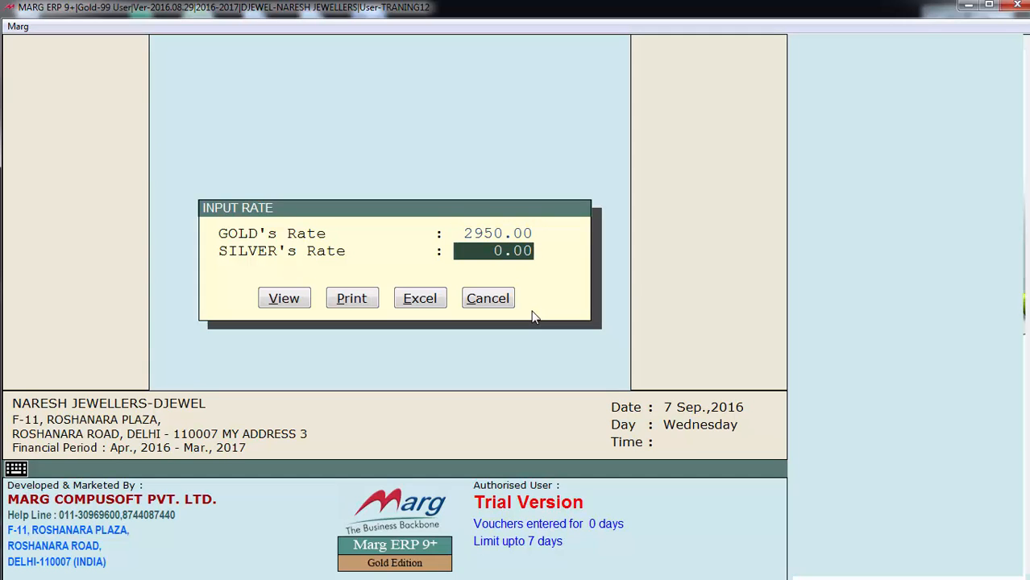
type("42")
key("Return")
key("Return")
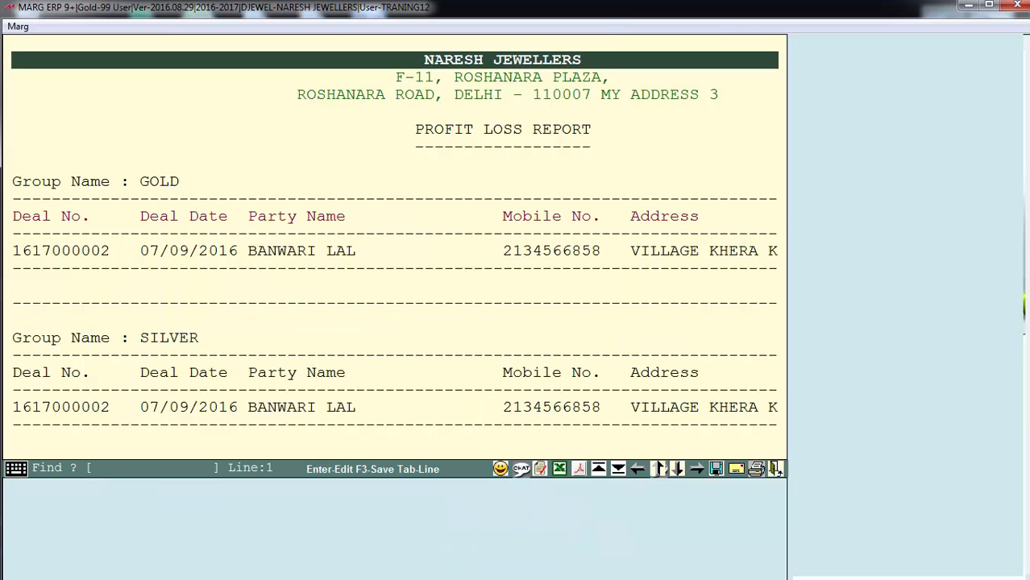
- Read the gold and silver sections of the profit loss report in an enlarged GUI-View preview, and close the report
left_click(580, 468)
left_click(231, 242)
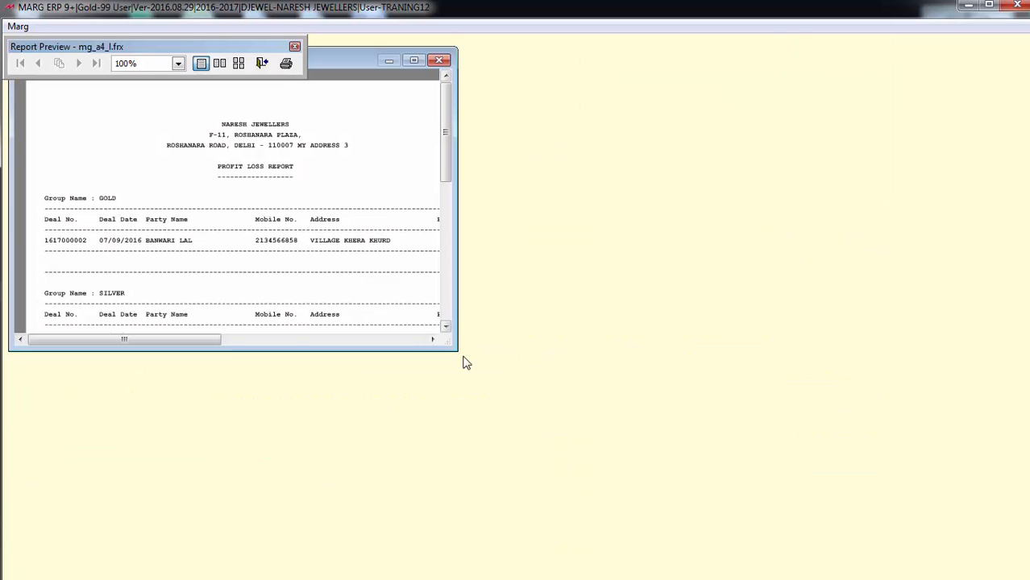
left_click_drag(458, 352, 999, 500)
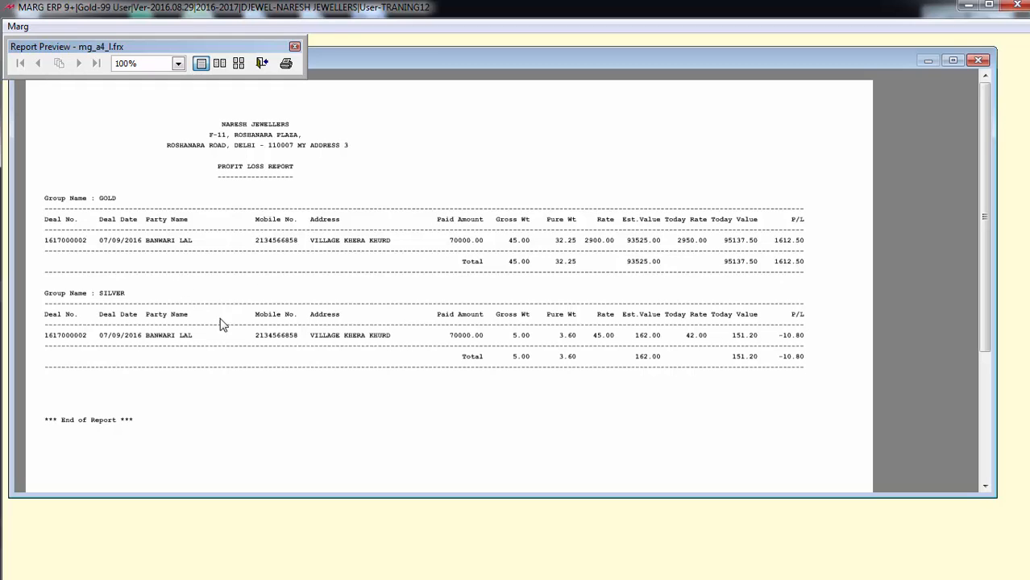
key("Escape")
key("Escape")
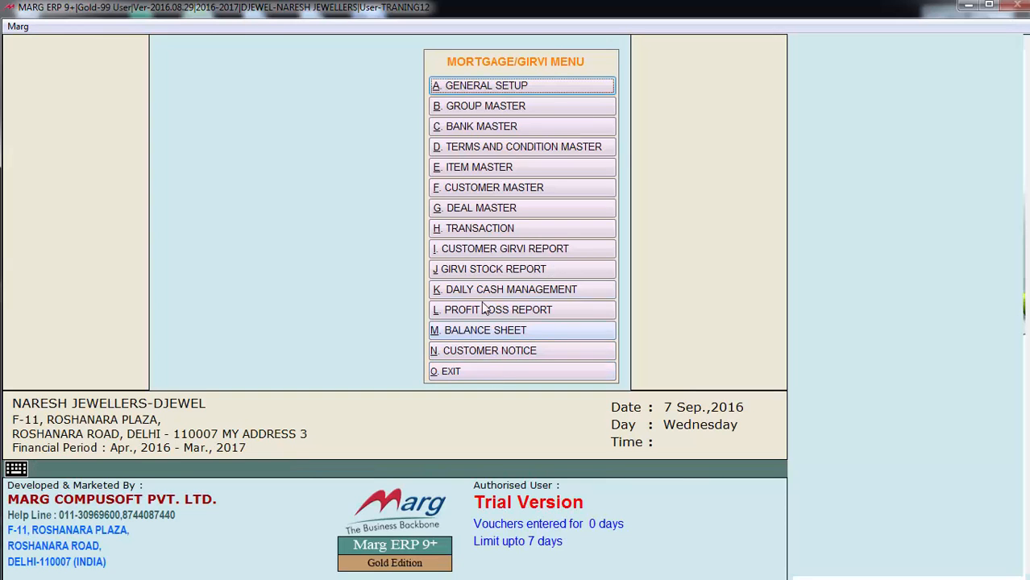
- View the balance sheet up to 07/09/2016 for the marked customer
left_click(552, 332)
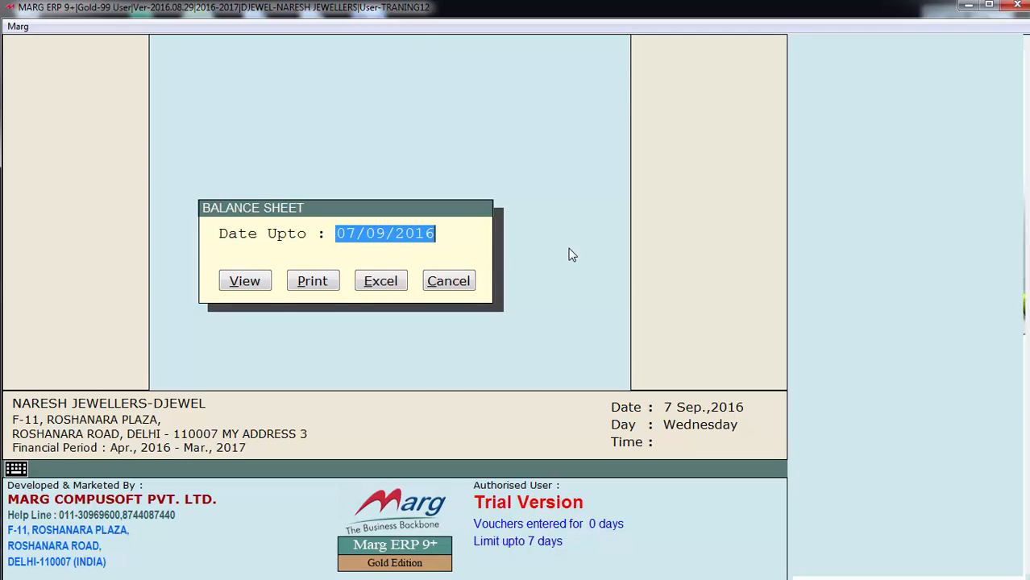
key("Return")
key("Return")
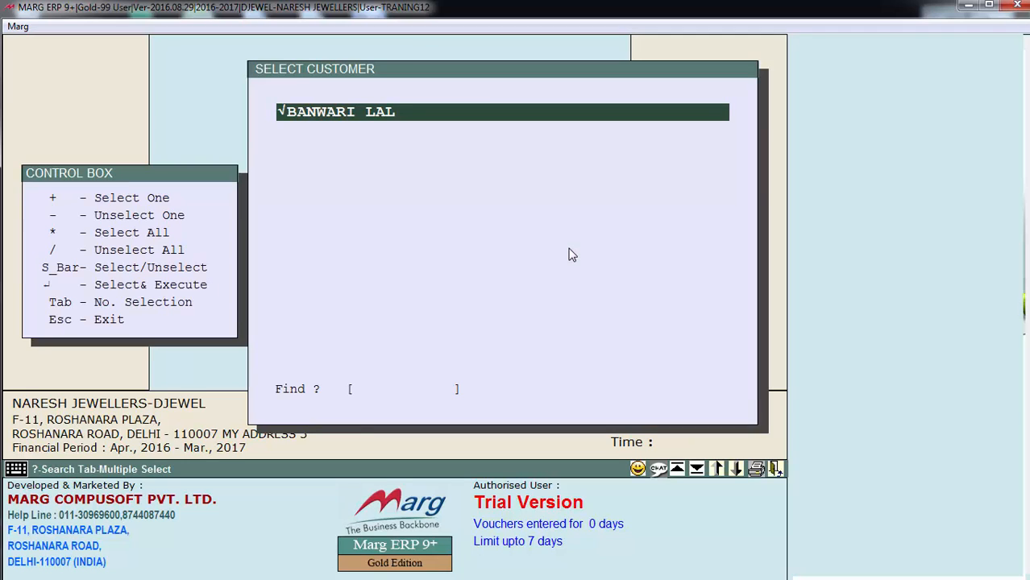
key("Return")
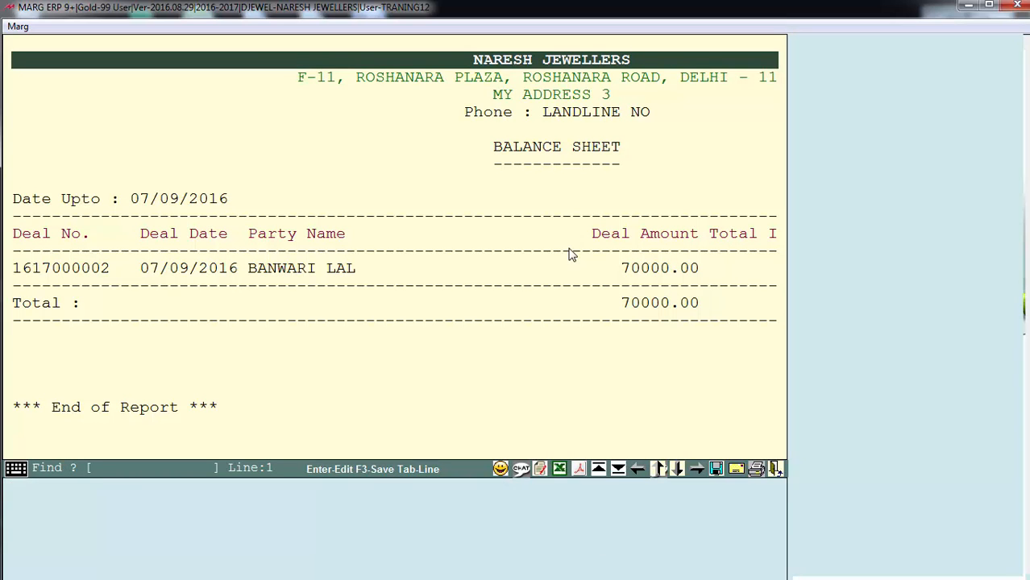
- Read the balance sheet's deal amount, interest and balance columns in GUI-View format, and close it
left_click(580, 472)
left_click(251, 250)
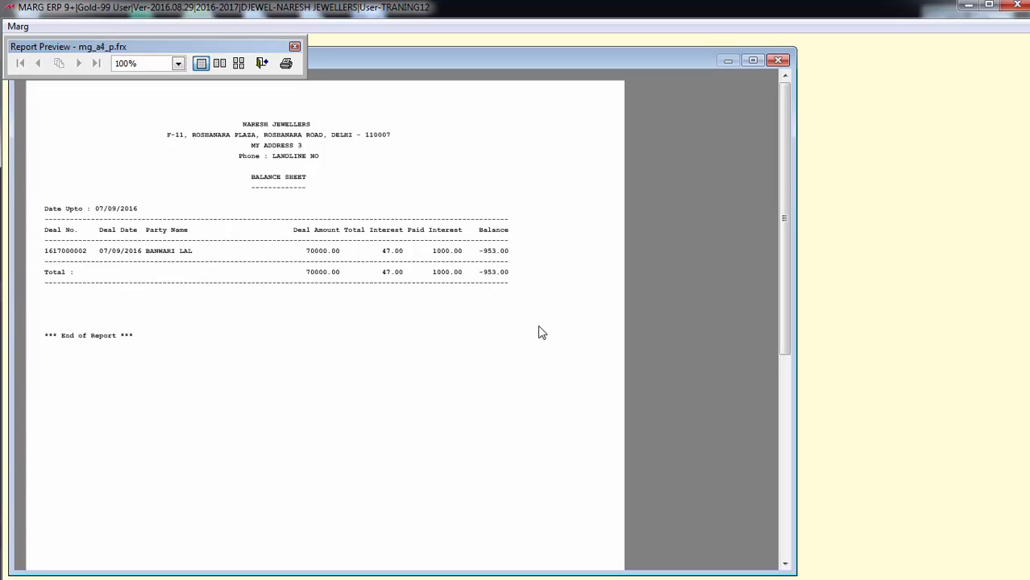
key("Escape")
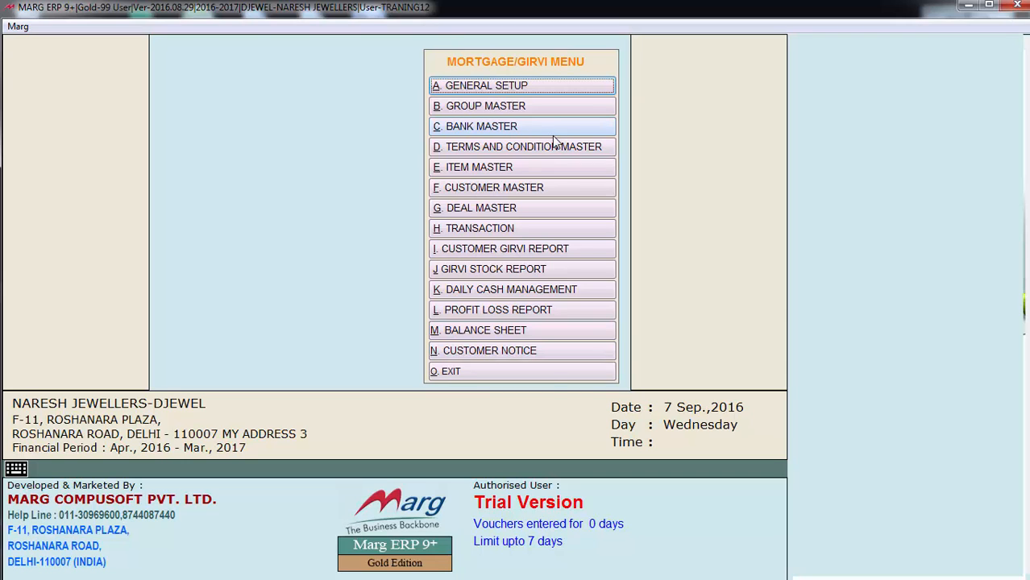
- Reopen Girvi/Mortgage from the main screen and review the auto reminder of unsettled girvi, then dismiss it
key("Escape")
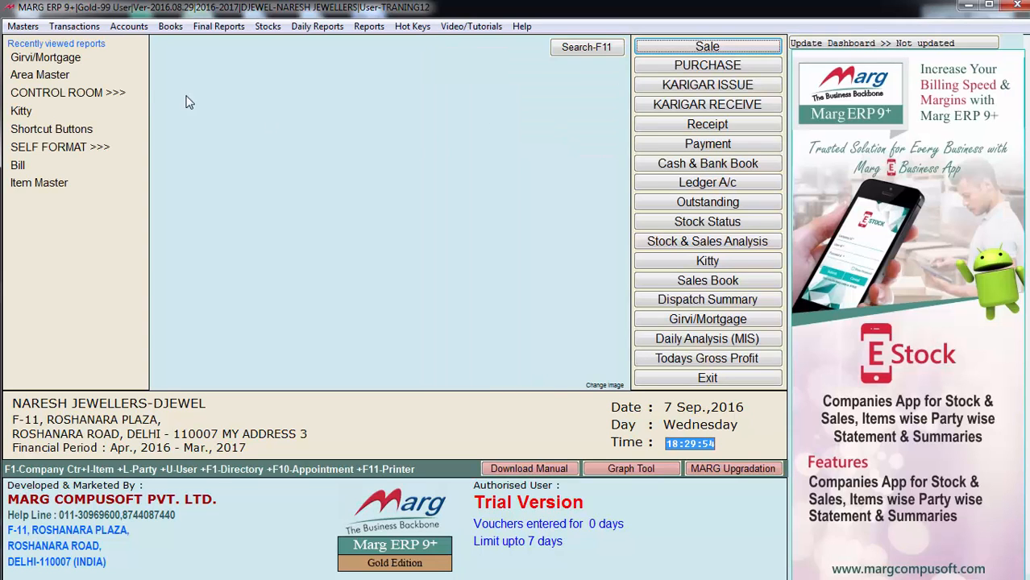
left_click(62, 65)
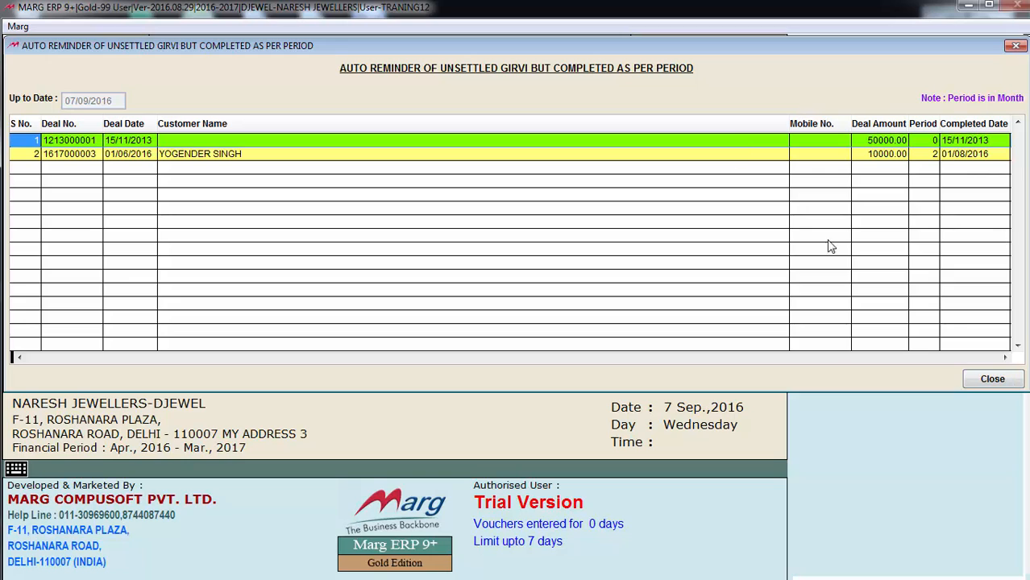
left_click(993, 380)
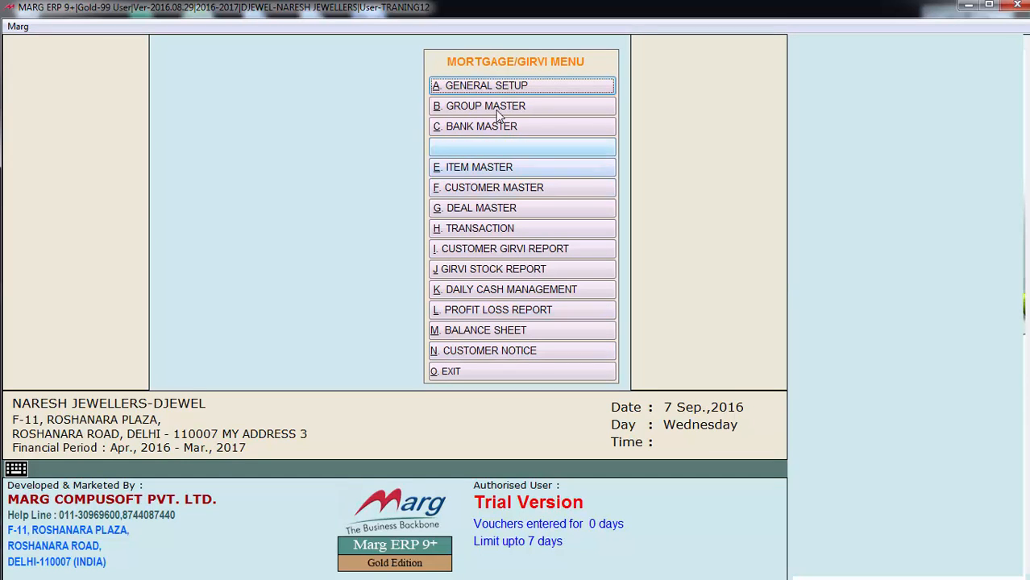
- Open the Girvi general setup for editing, check the Customer Notice Subject, and save and close the setup
left_click(510, 87)
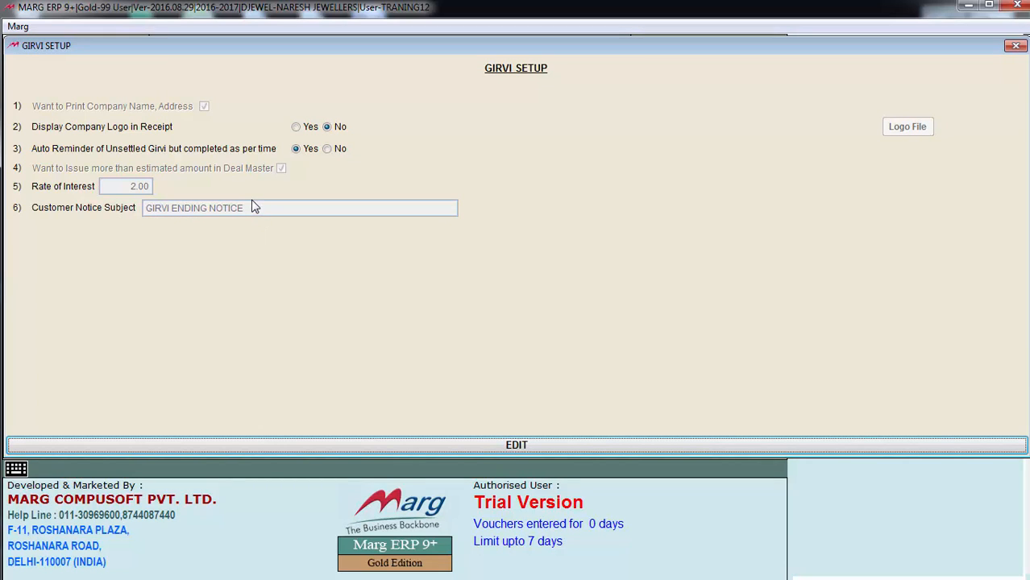
left_click(435, 446)
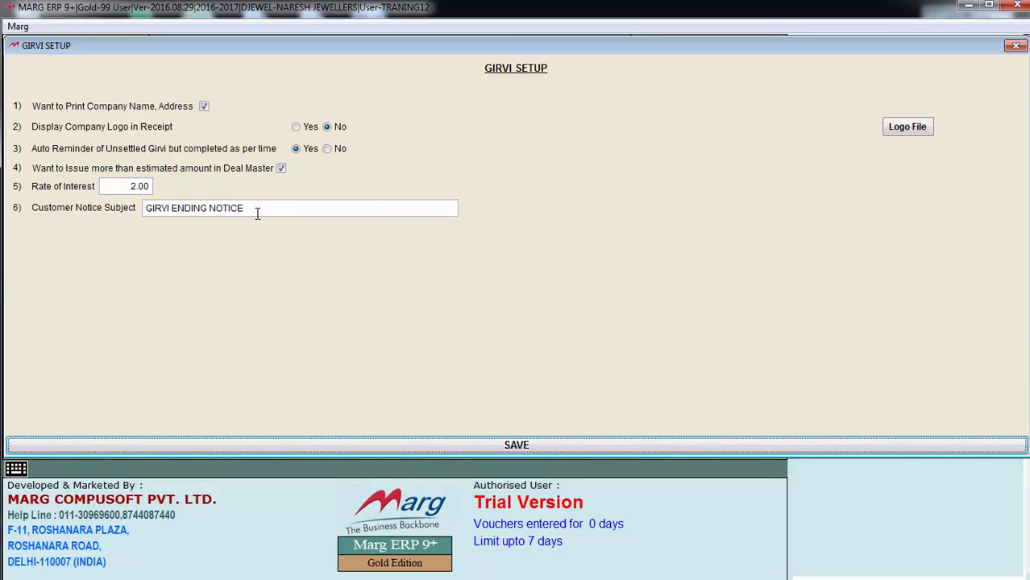
left_click(450, 448)
key("Escape")
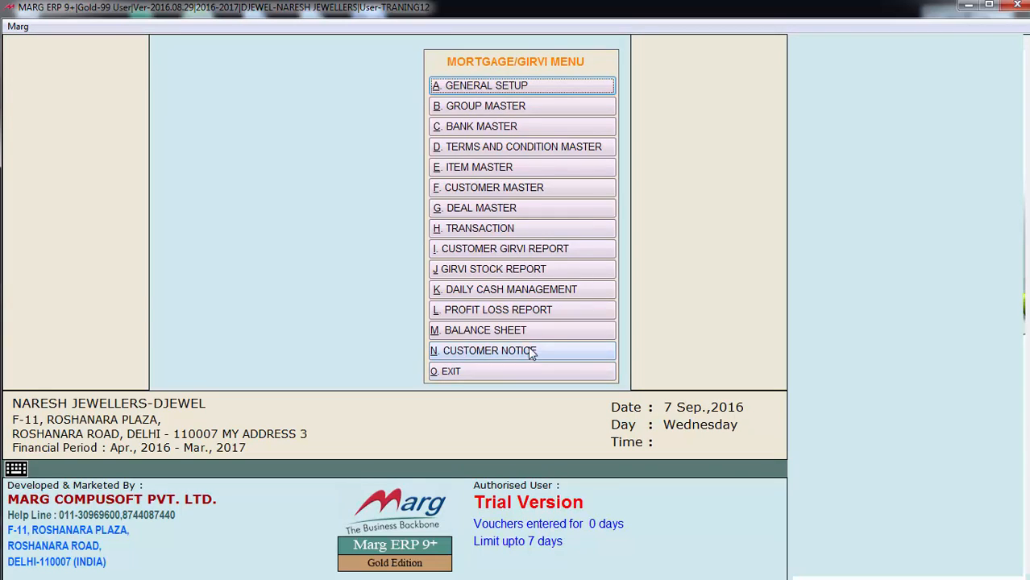
- View the customer notice for 01/04/2016 to 07/09/2016 with only the second listed customer selected
left_click(545, 355)
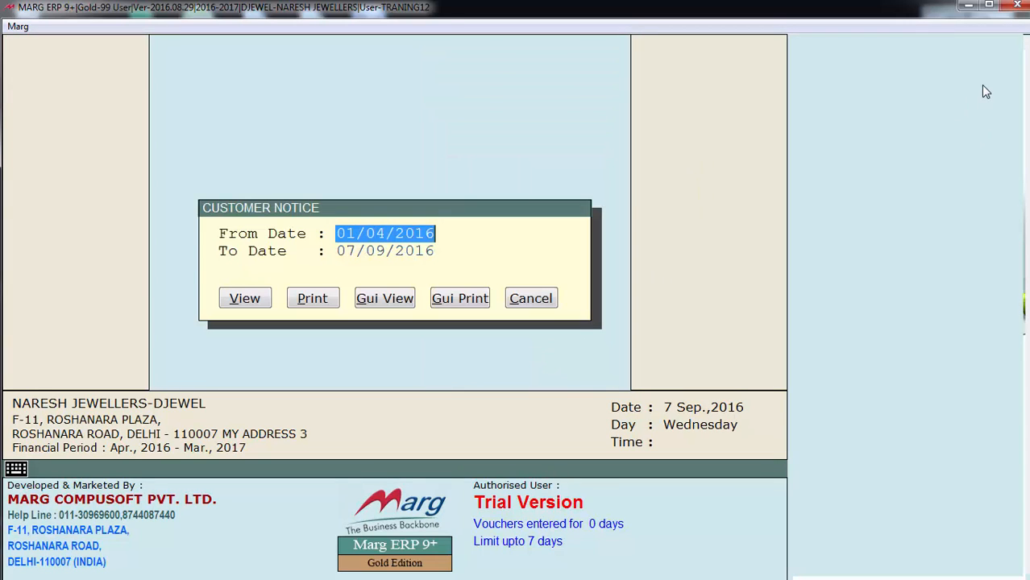
key("Return")
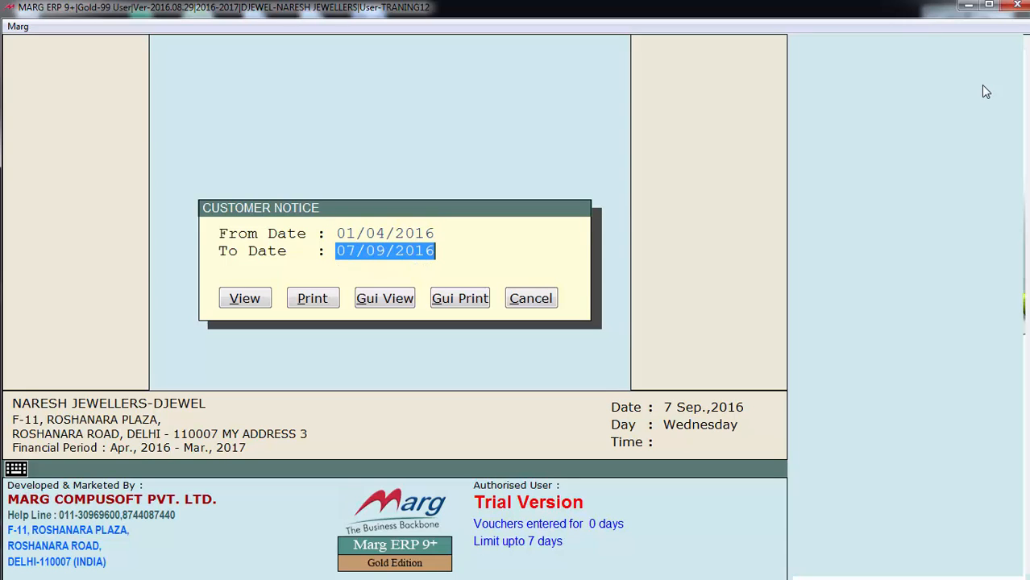
key("Return")
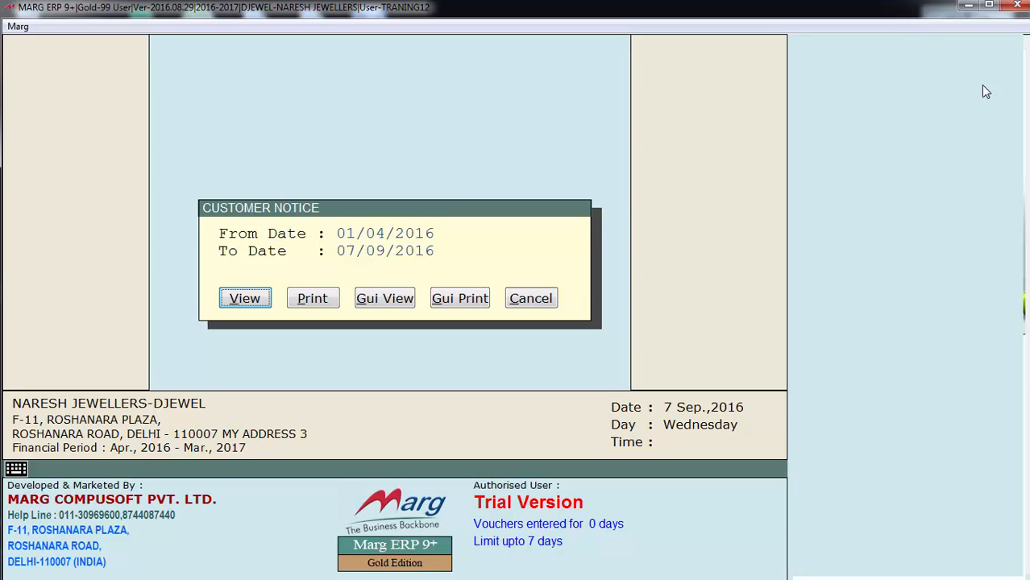
key("Return")
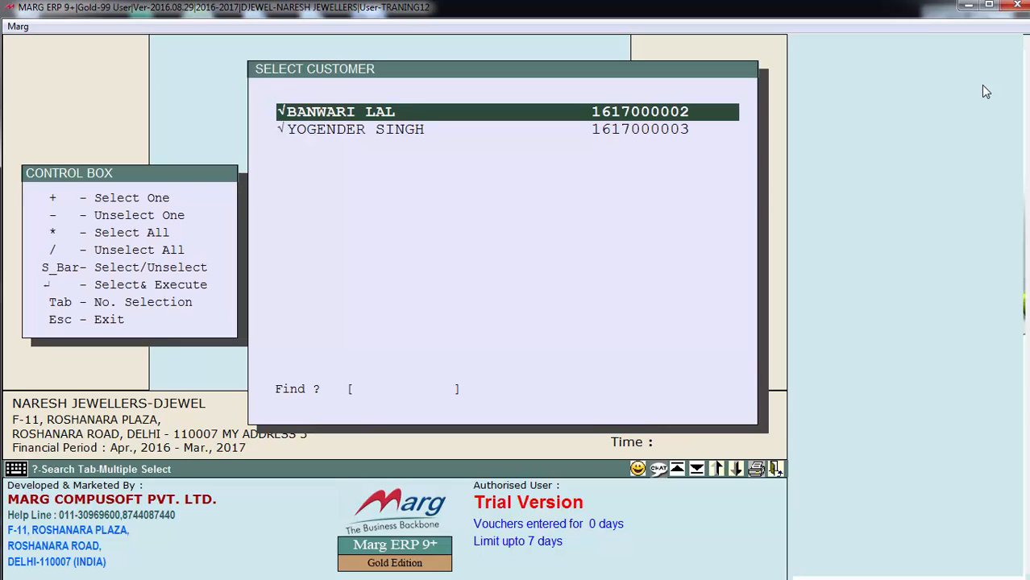
key("Down")
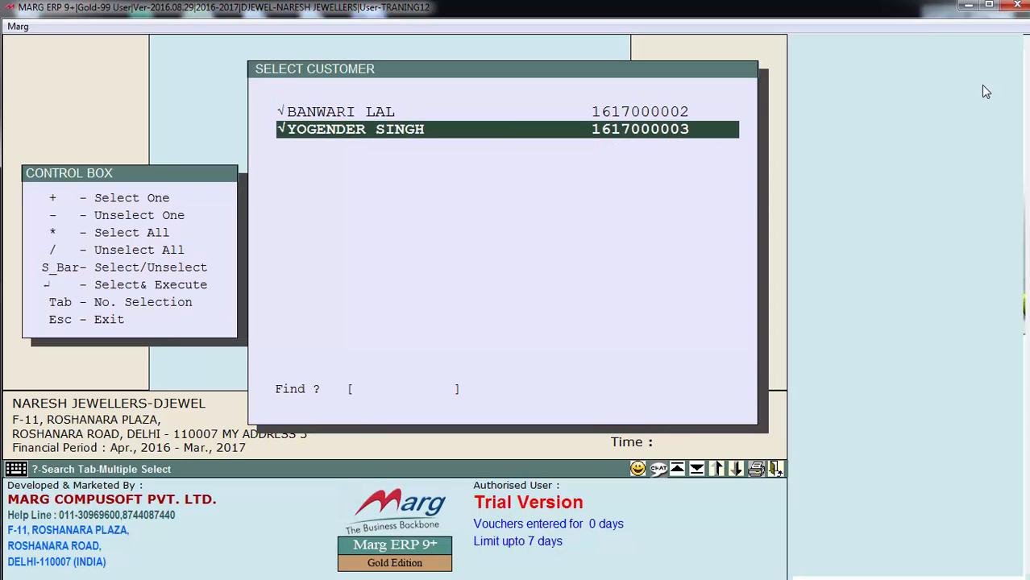
key("Up")
key("space")
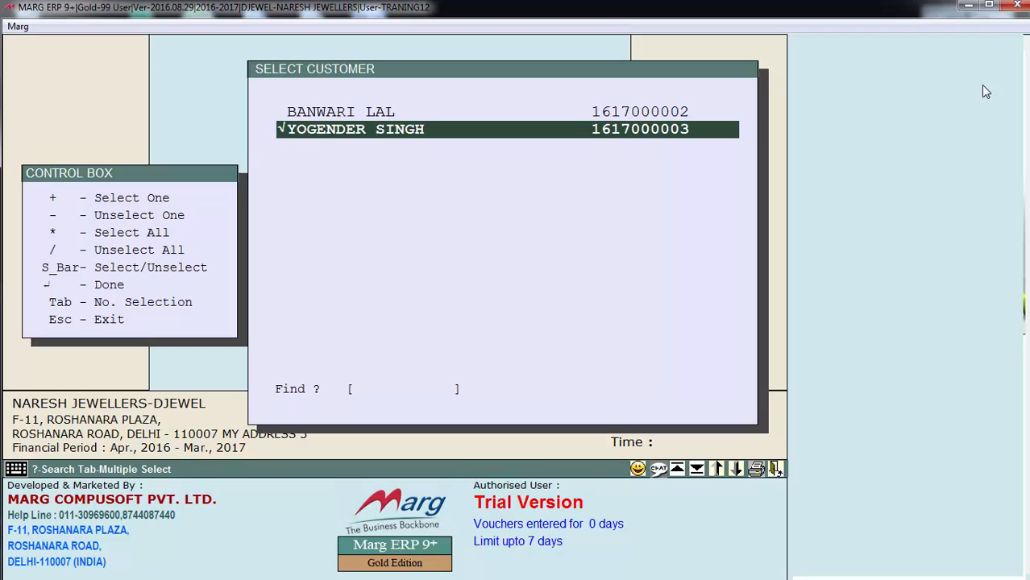
key("Return")
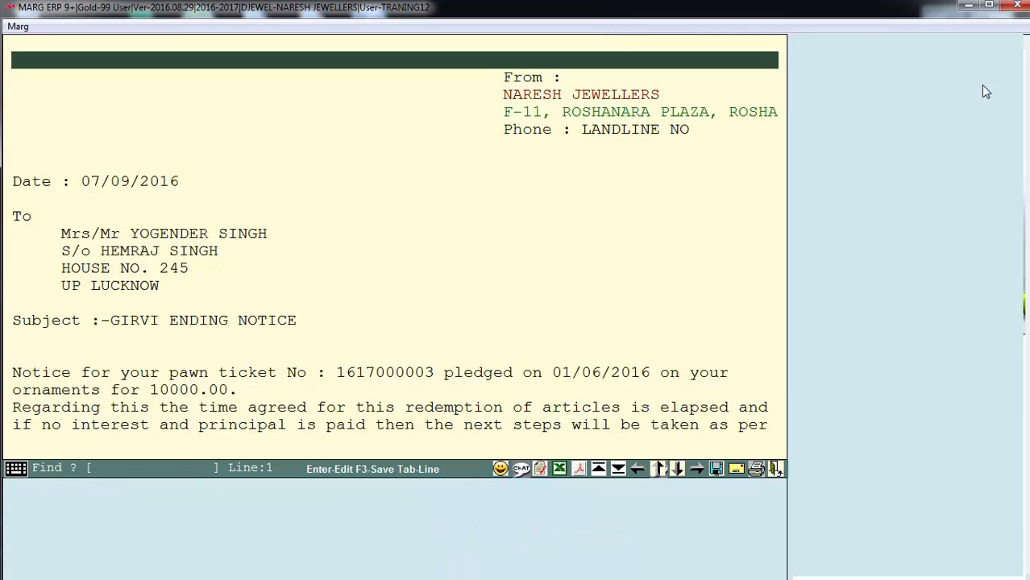
- Read the customer's girvi ending notice in GUI-View format and close it
left_click(379, 328)
left_click(494, 232)
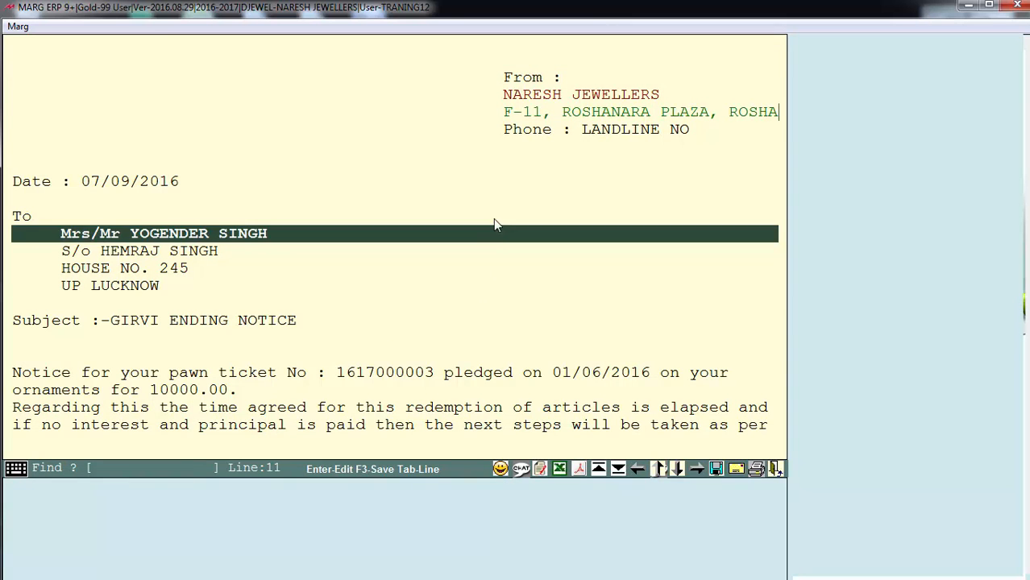
left_click(494, 220)
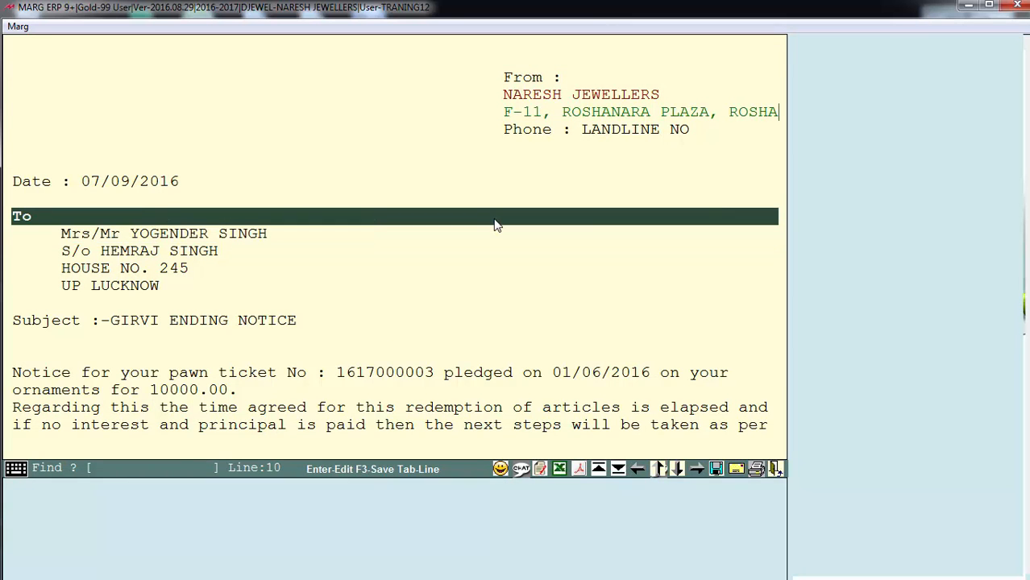
left_click(580, 470)
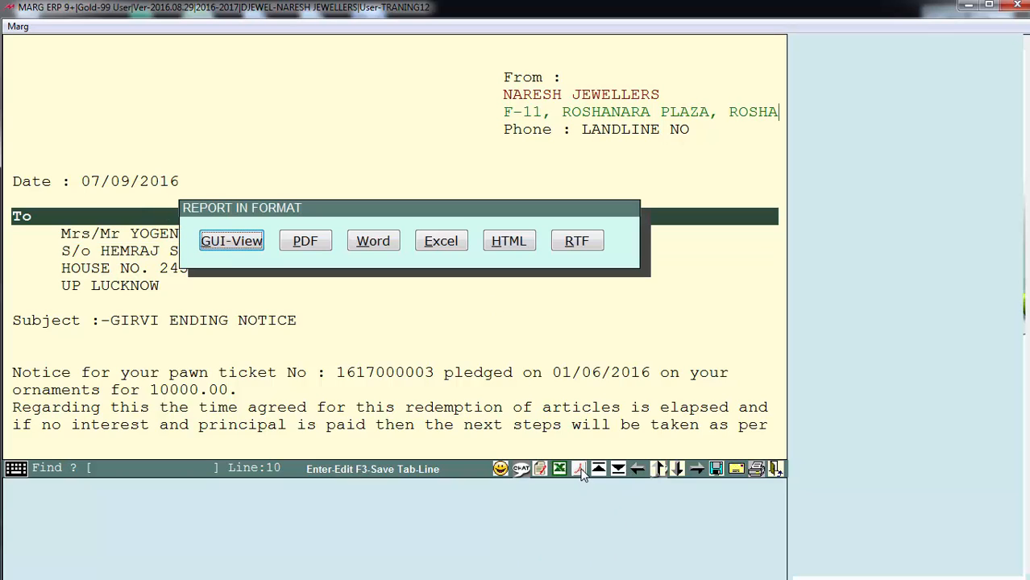
left_click(230, 242)
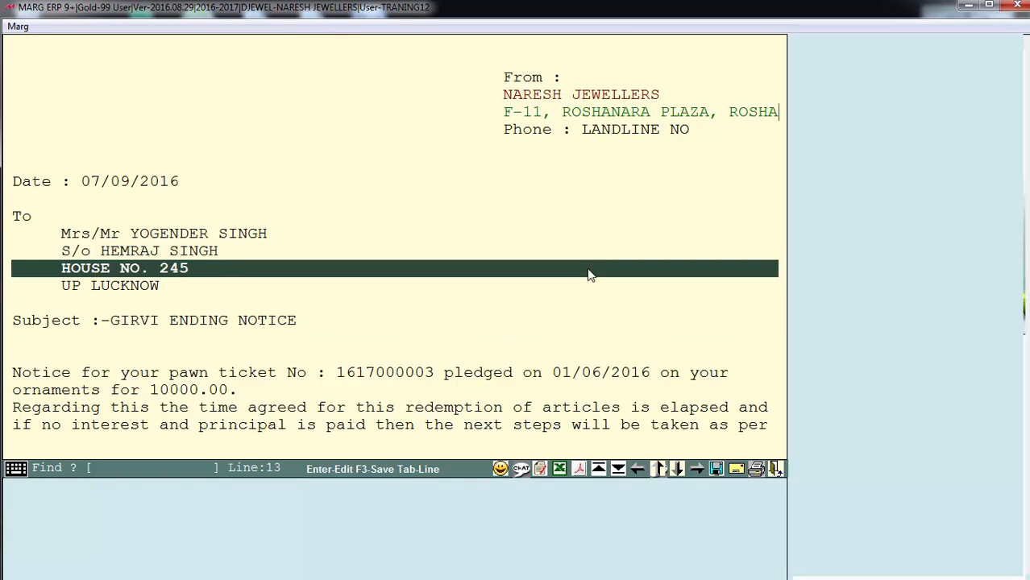
key("Escape")
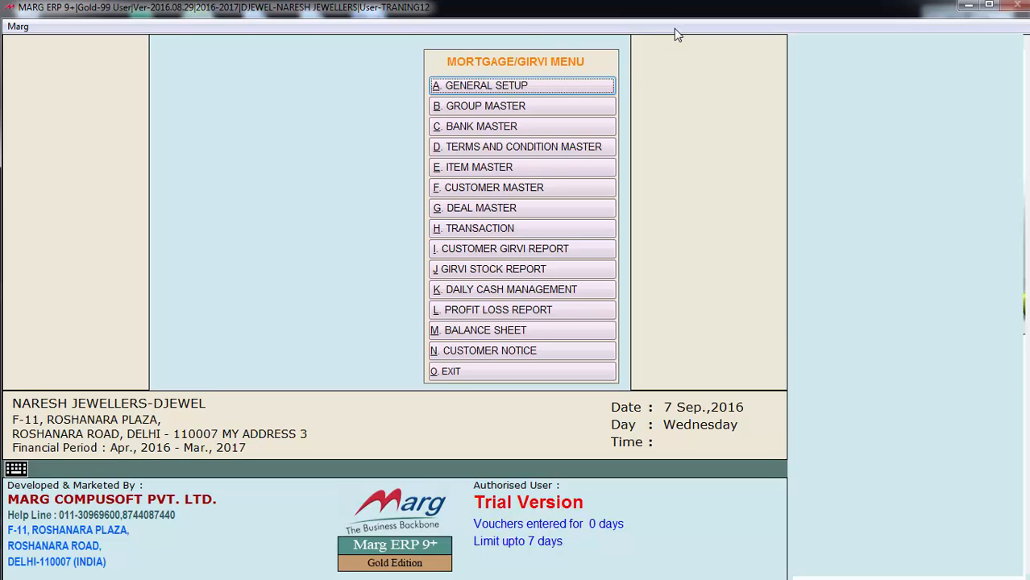
- Return to the main screen, reopen Girvi/Mortgage, and check the completed dates in the unsettled girvi reminder up to 08/09/2016
key("Escape")
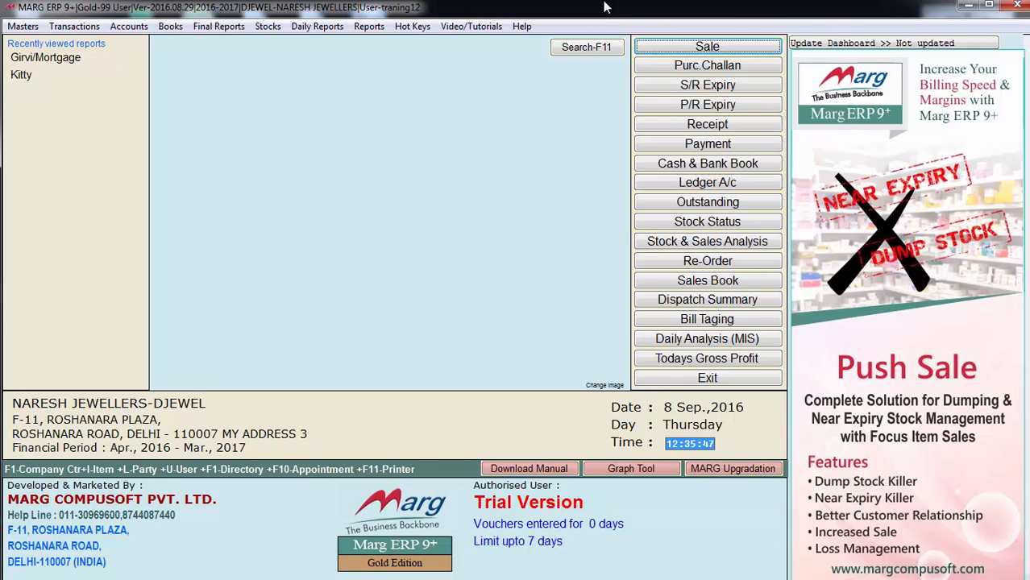
left_click(50, 59)
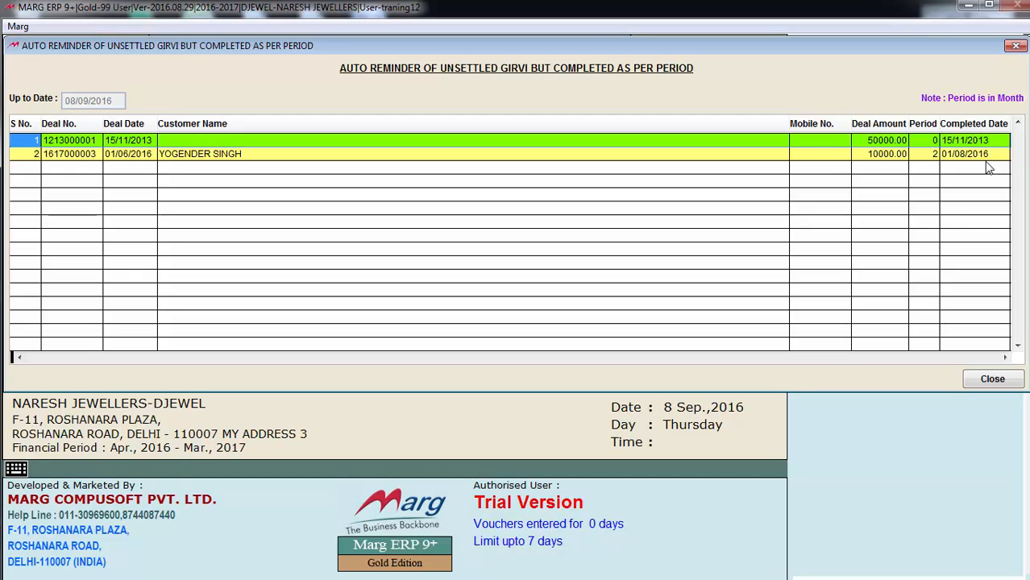
key("Escape")
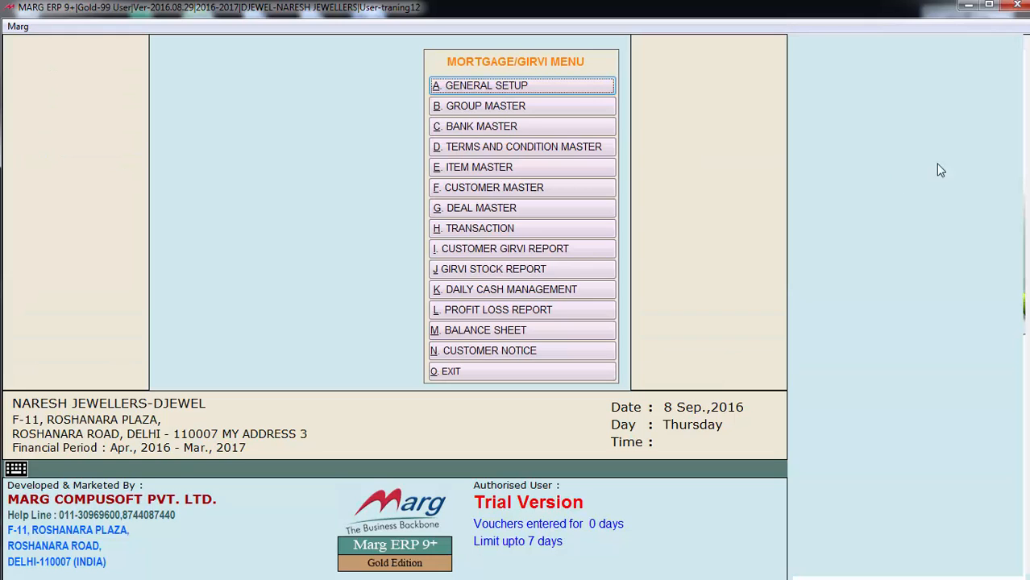
- Add a transaction dated 01/08/2016 for the second listed customer and select that customer's 10000 deal
left_click(547, 234)
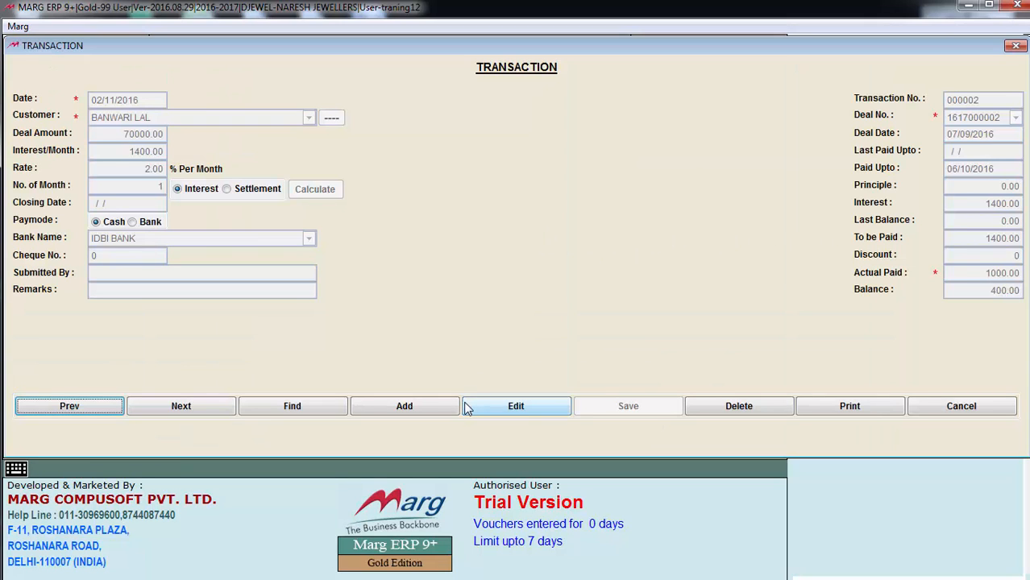
left_click(428, 407)
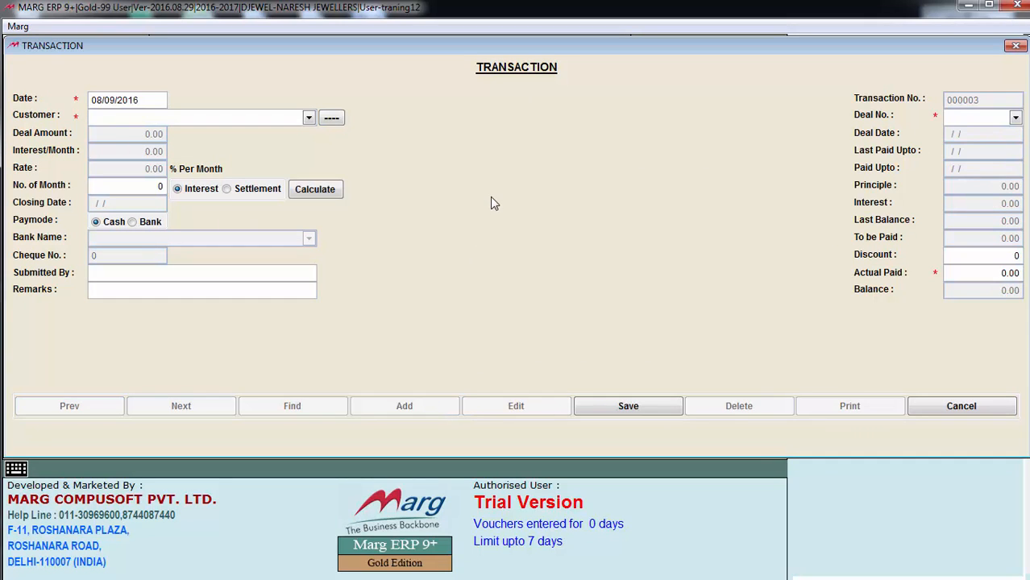
type("01/08")
key("Return")
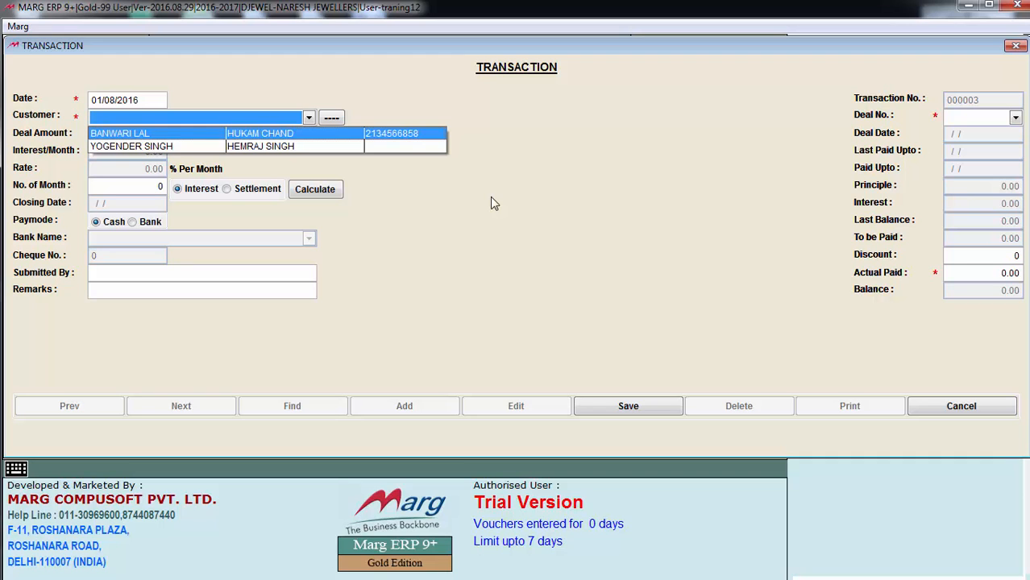
key("Down")
key("Return")
key("Return")
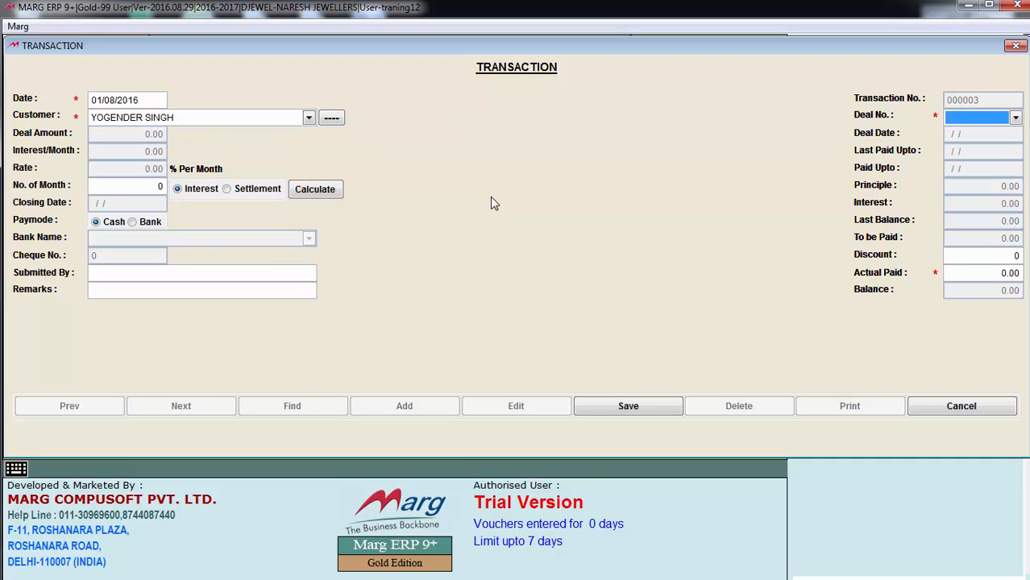
left_click(1016, 118)
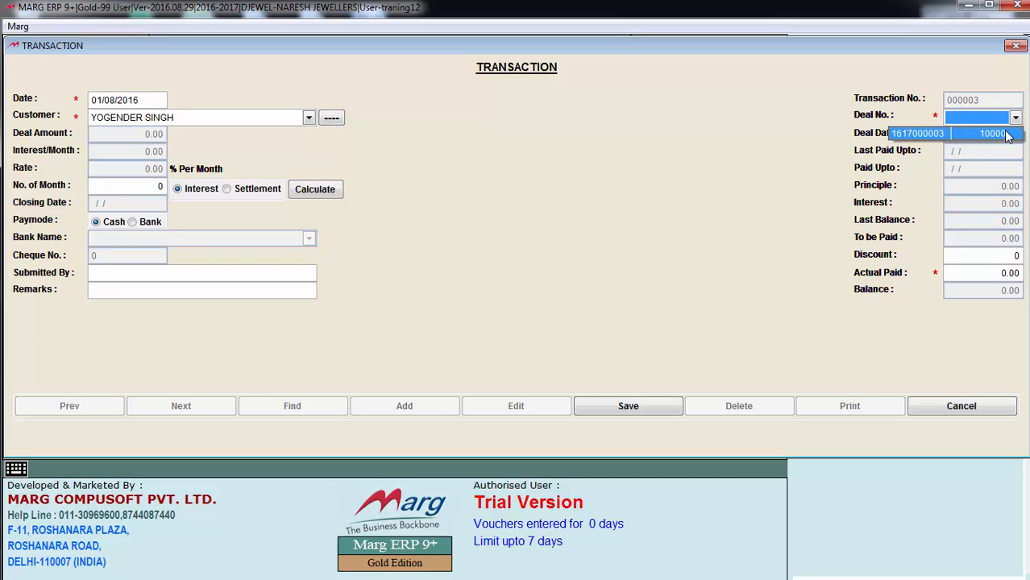
left_click(1006, 135)
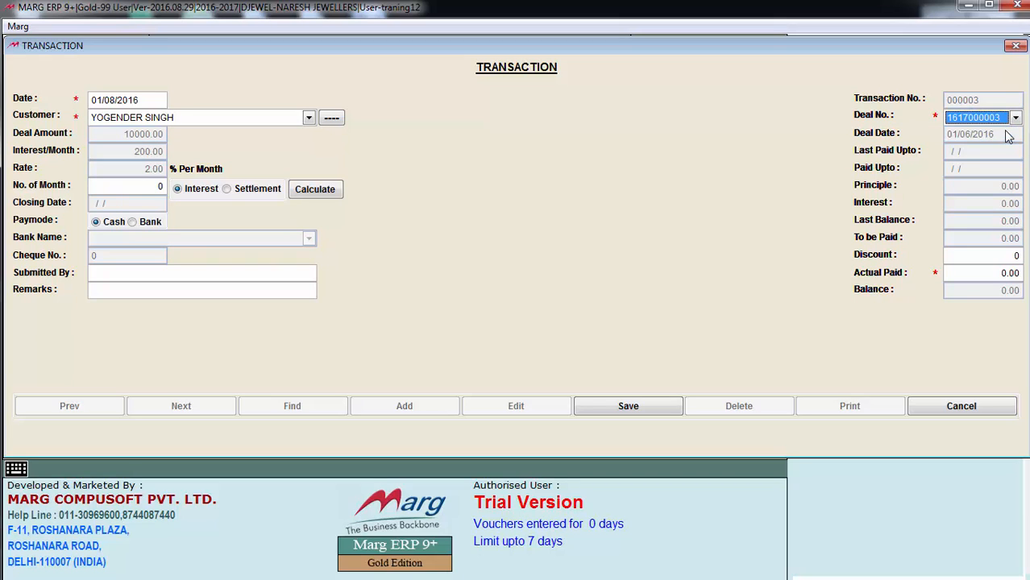
- Set the second listed customer's transaction to Settlement and enter 10407 as the actual paid amount
left_click(228, 188)
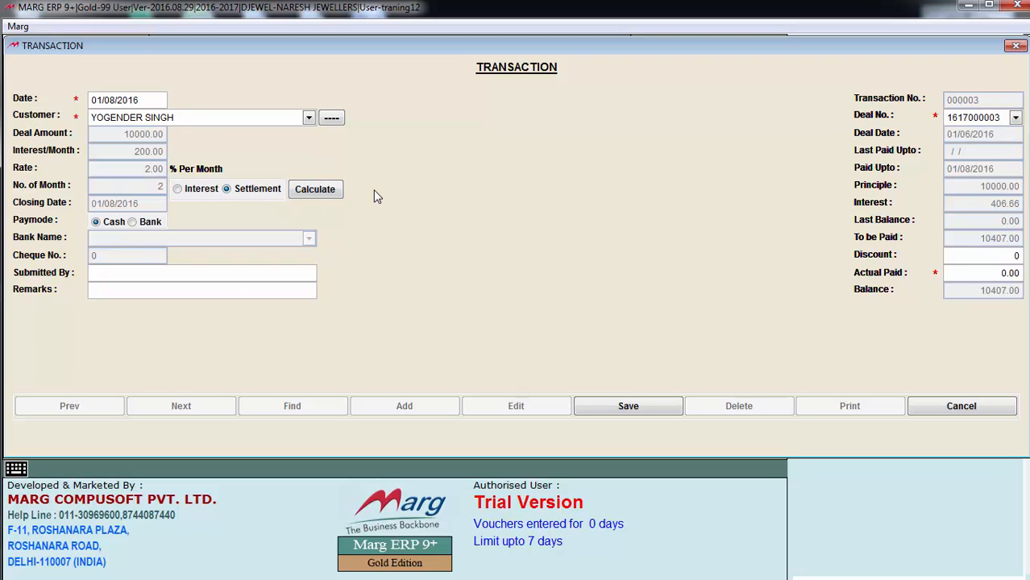
left_click(961, 274)
type("10407")
key("Return")
- Add the remark "COMPOUND INTEREST START FROM T" to the settlement transaction, save it and close the form
type("COMPOUND INTERE")
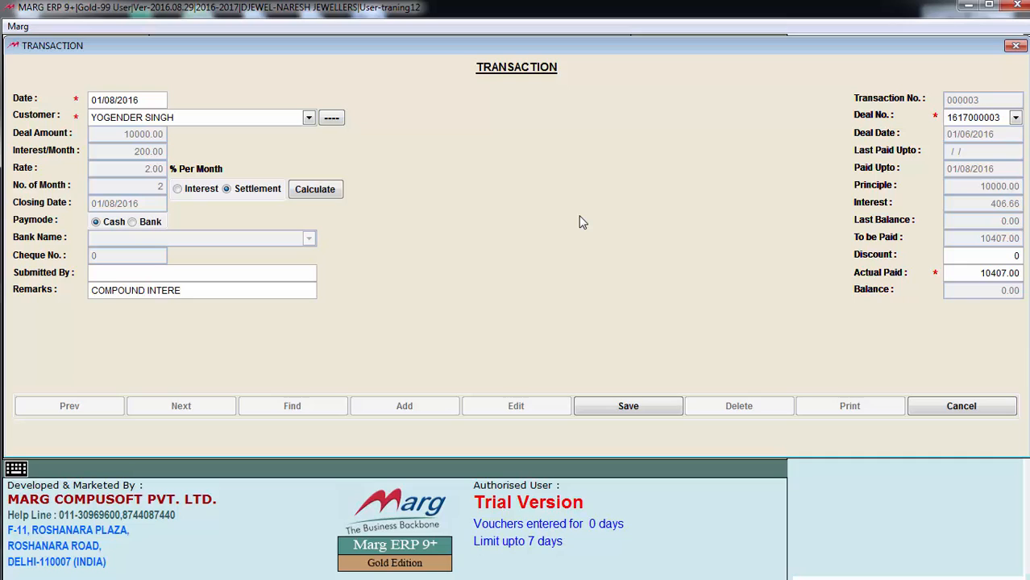
type("ST START FROM TODAY")
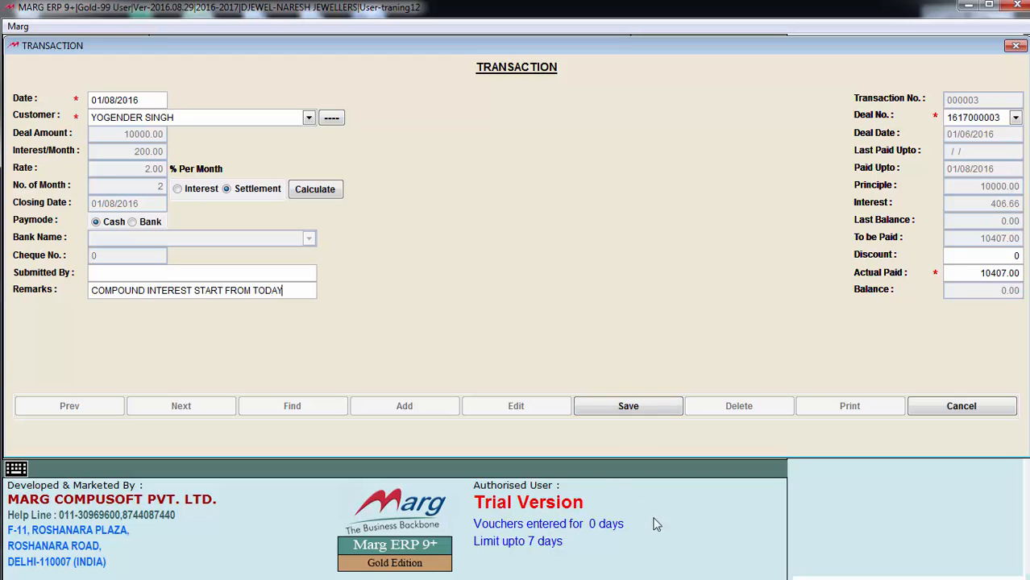
key("BackSpace")
key("BackSpace")
key("BackSpace")
key("BackSpace")
left_click(628, 408)
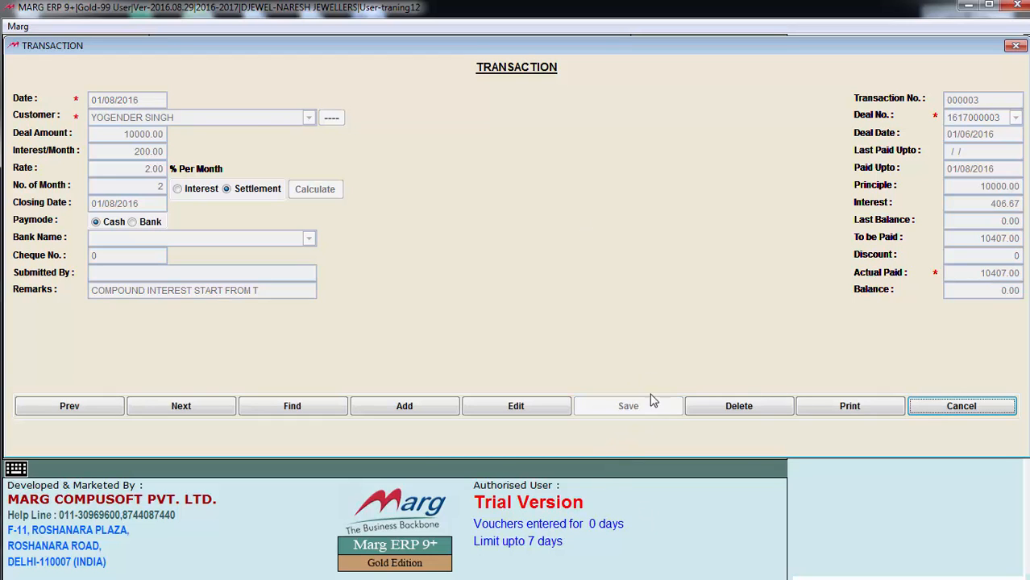
key("Escape")
- Add a deal dated 01/08/2016 in Deal Master by copying the second listed customer's existing deal
left_click(503, 207)
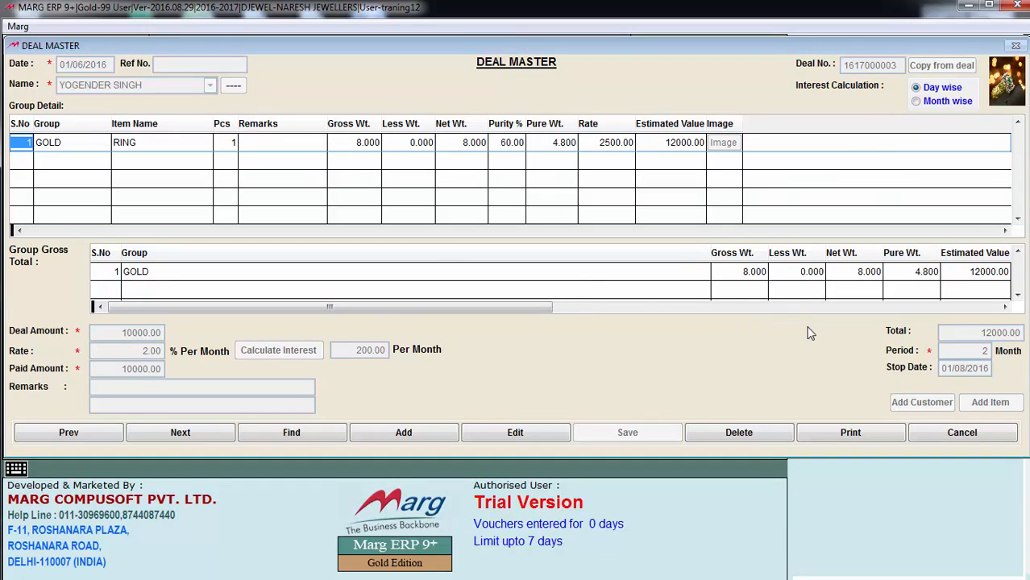
left_click(428, 438)
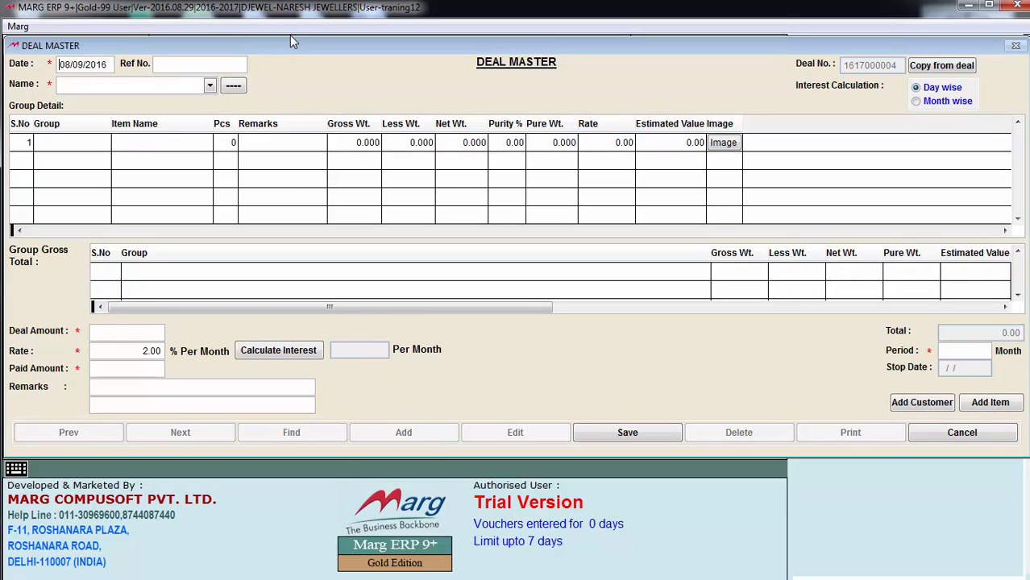
type("01/08/2016")
left_click(950, 72)
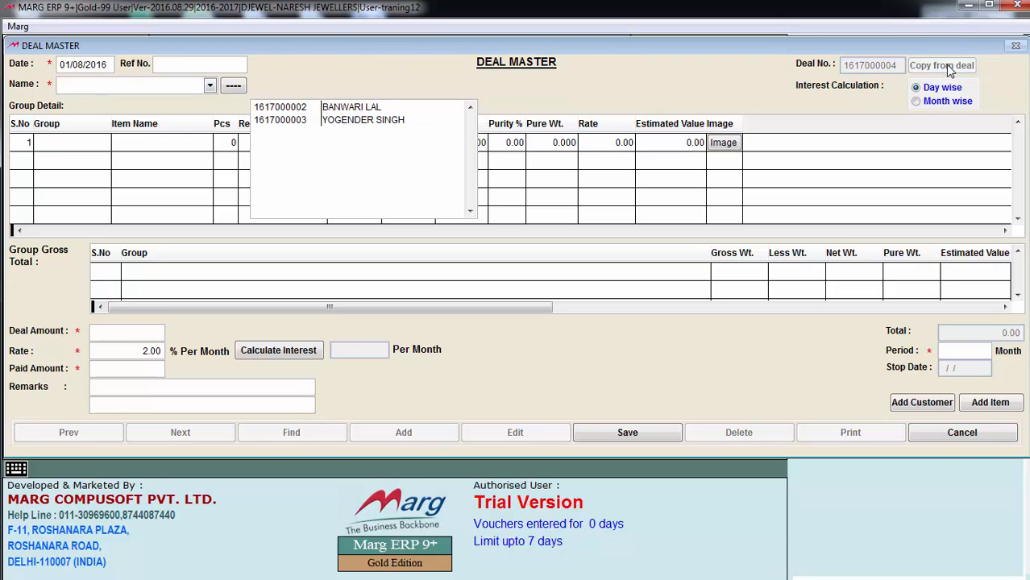
double_click(382, 121)
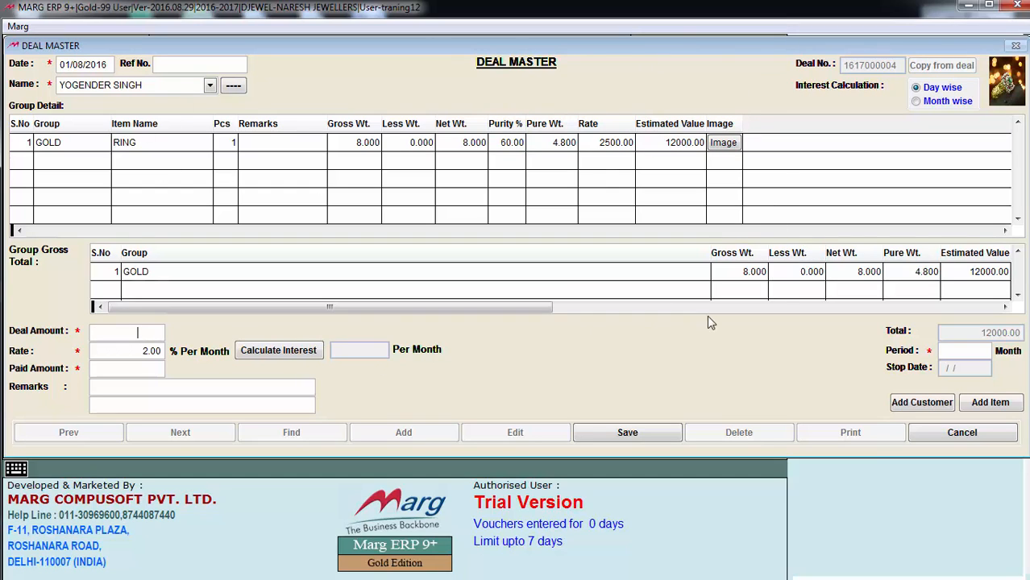
- Set the deal and paid amounts to 10407, calculate the interest, set the period to 2 months, and save and close the deal
type("10407")
left_click(282, 356)
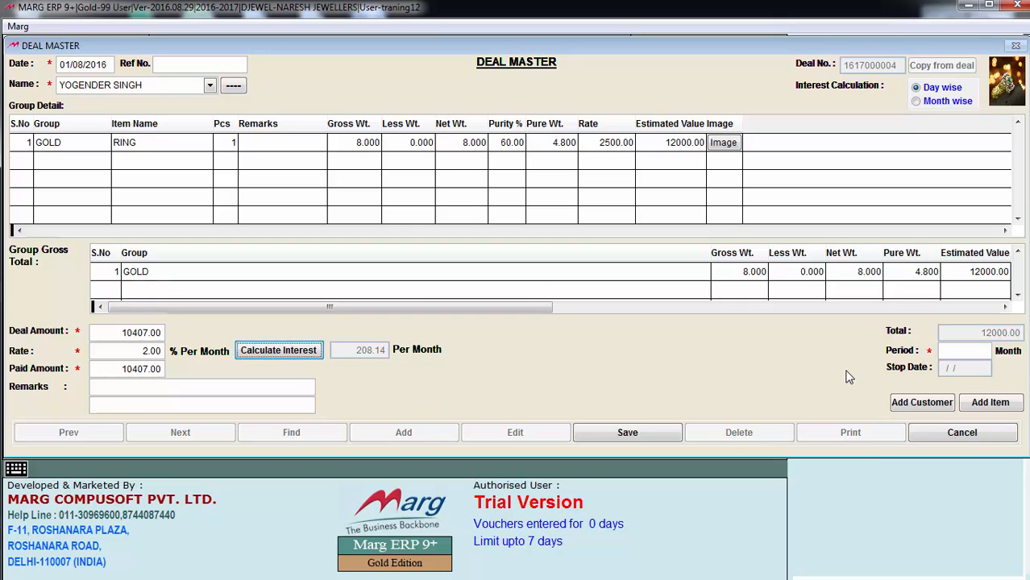
left_click(975, 351)
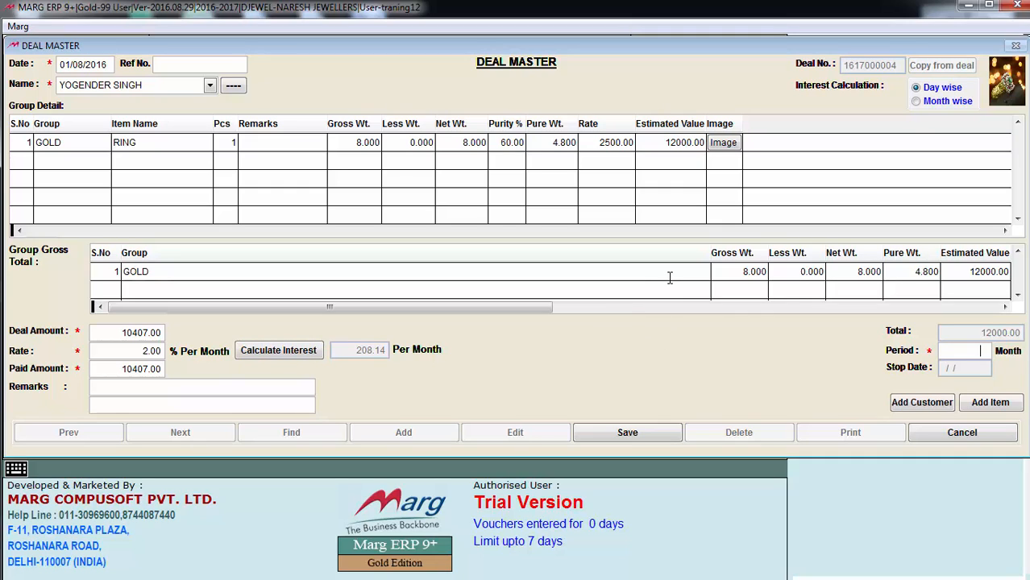
type("2")
key("Return")
left_click(642, 439)
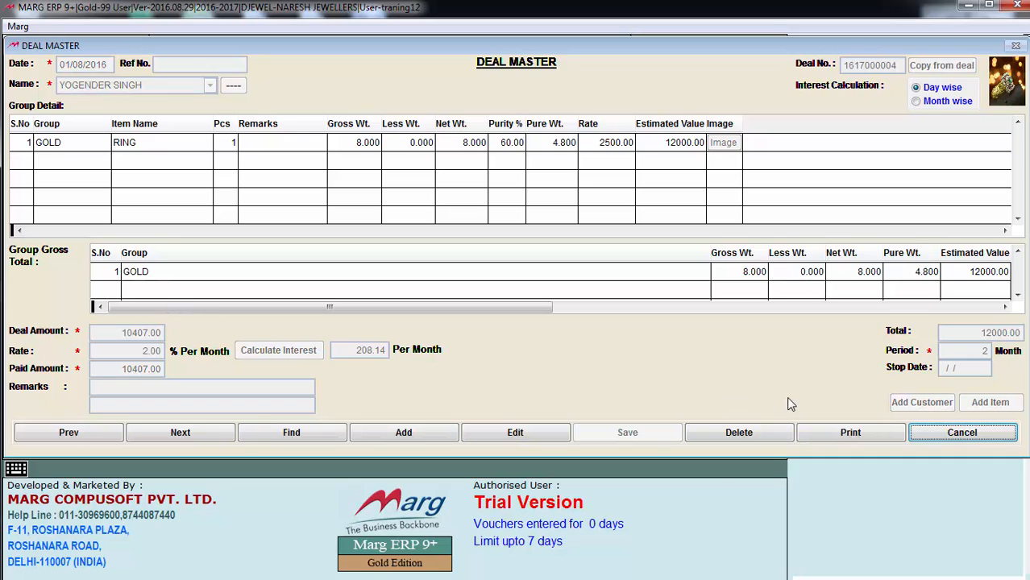
key("Escape")
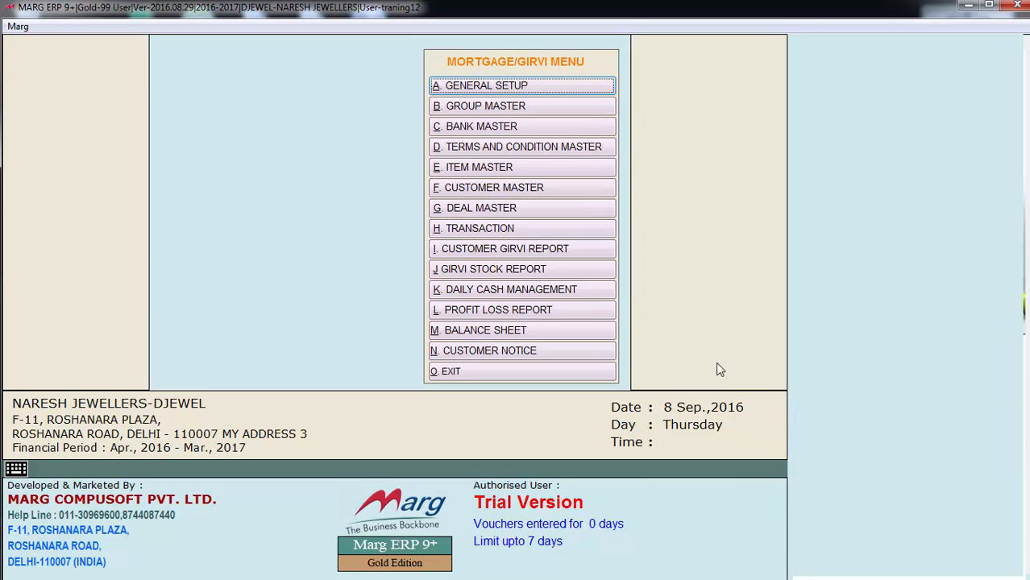
- Start a transaction for the second listed customer, select the 10407 deal to check its details, and leave without saving
left_click(539, 230)
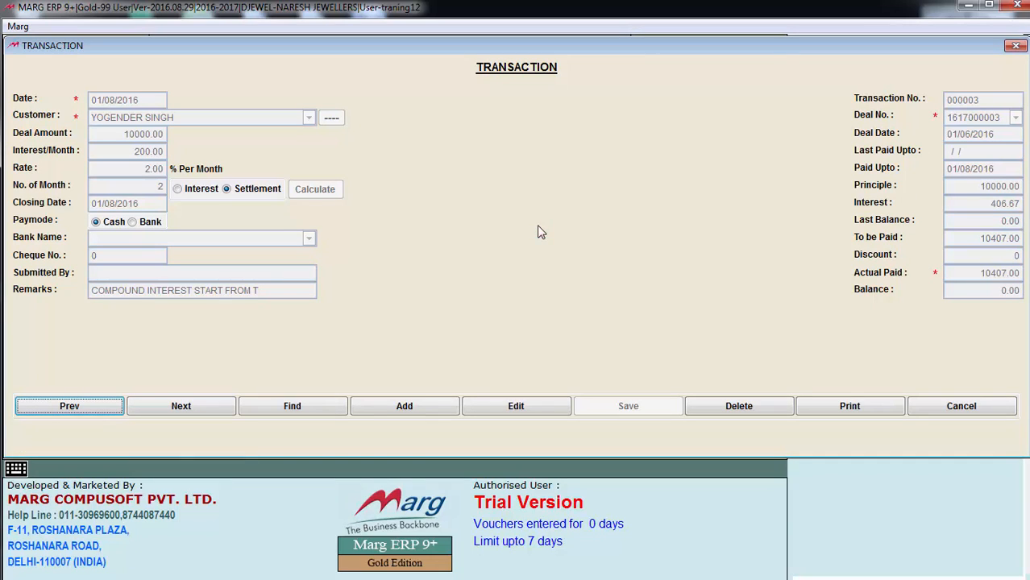
left_click(422, 409)
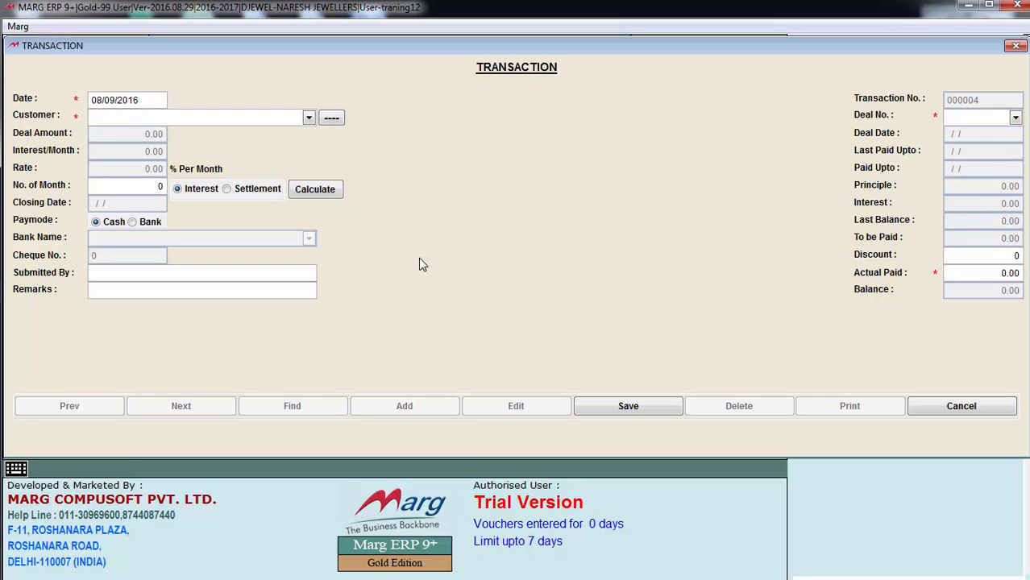
key("Return")
key("space")
key("Down")
key("Return")
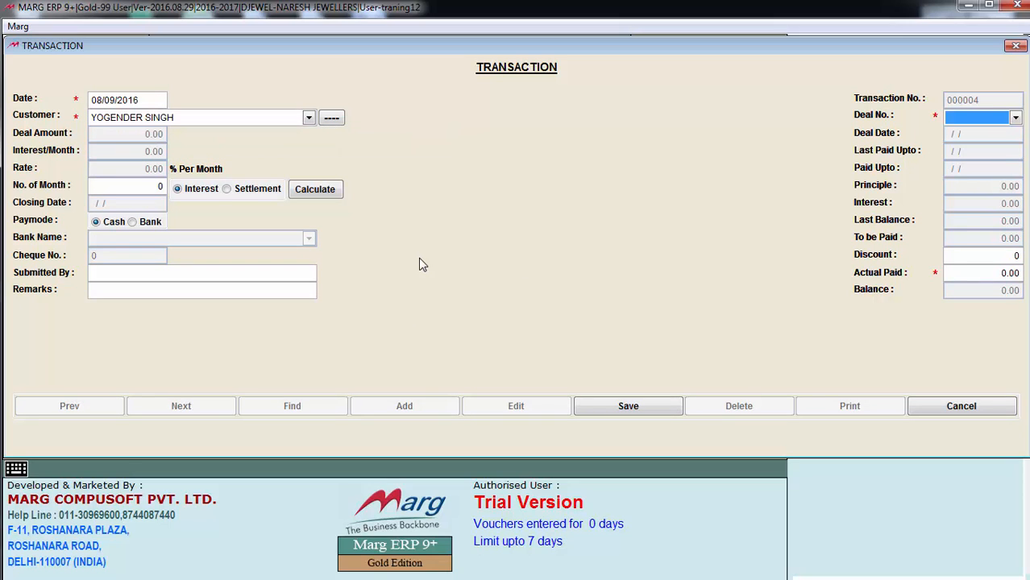
left_click(1016, 118)
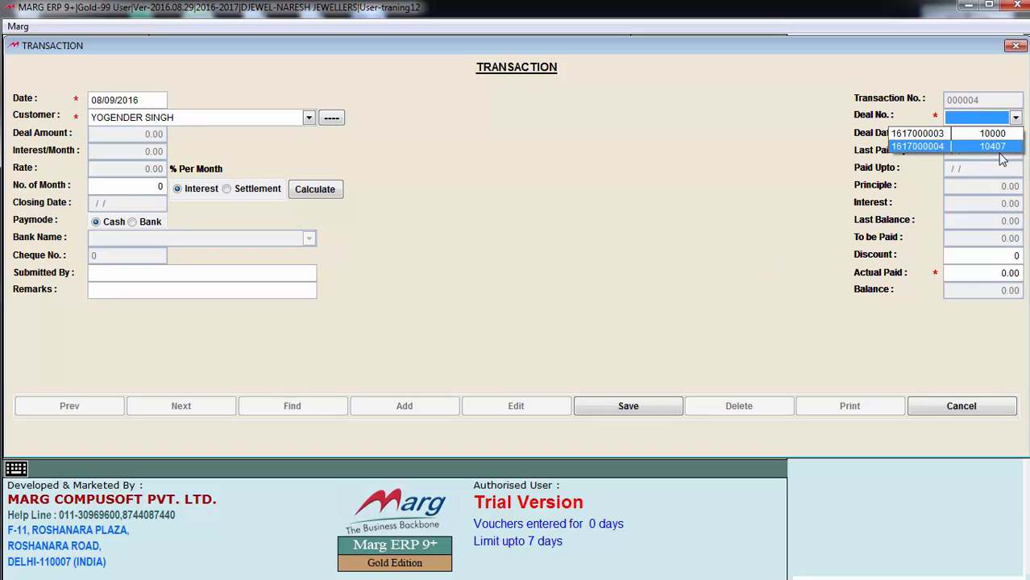
left_click(1000, 150)
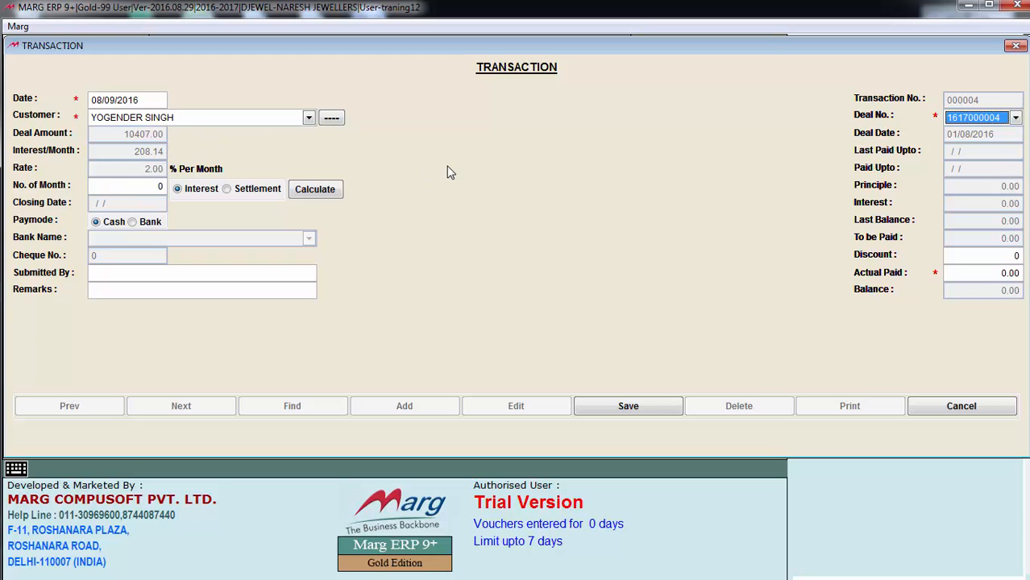
key("Escape")
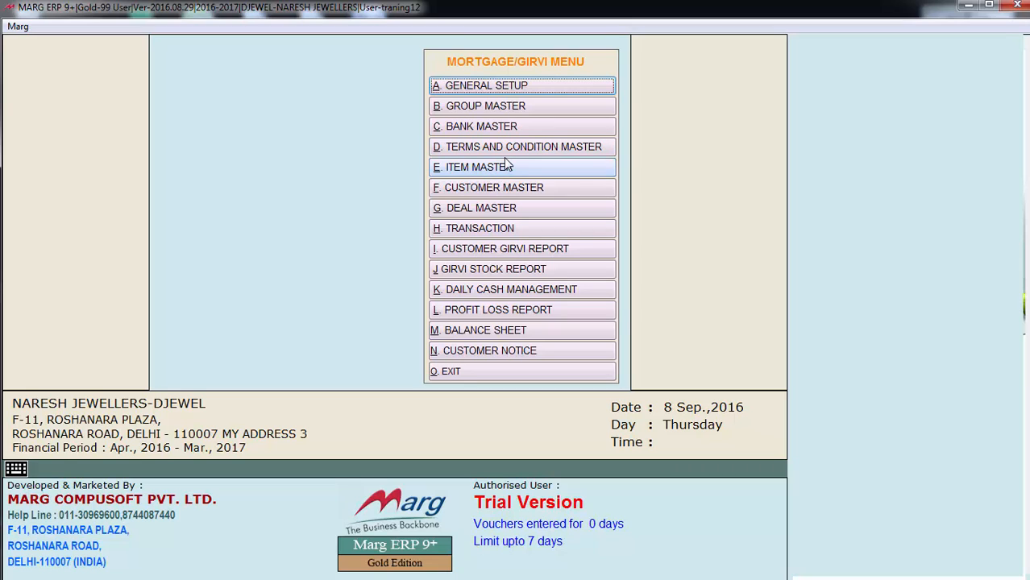
- View the balance sheet up to 08/09/2016 with only the second listed customer selected
left_click(506, 332)
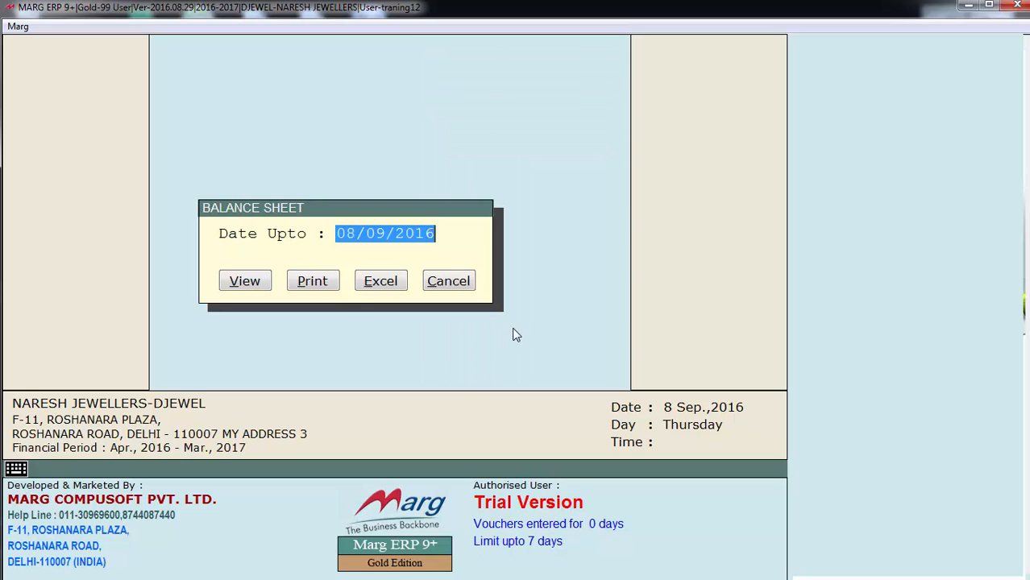
key("Return")
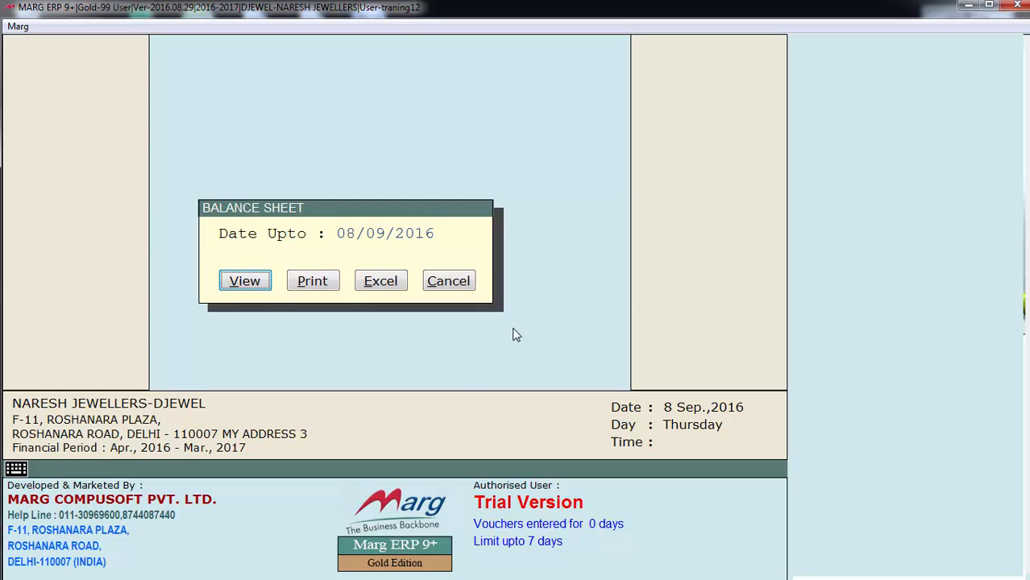
key("Return")
key("space")
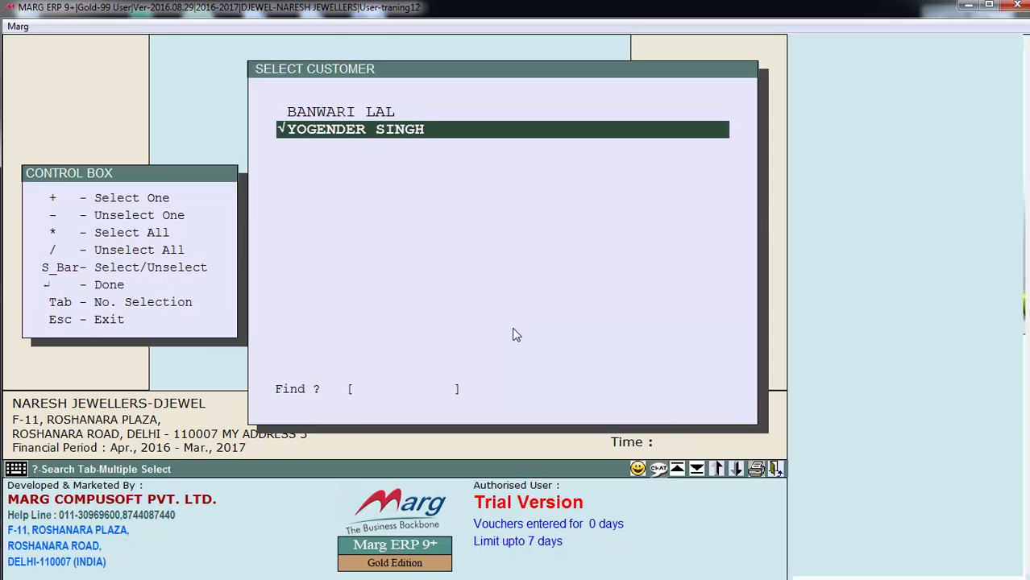
key("Return")
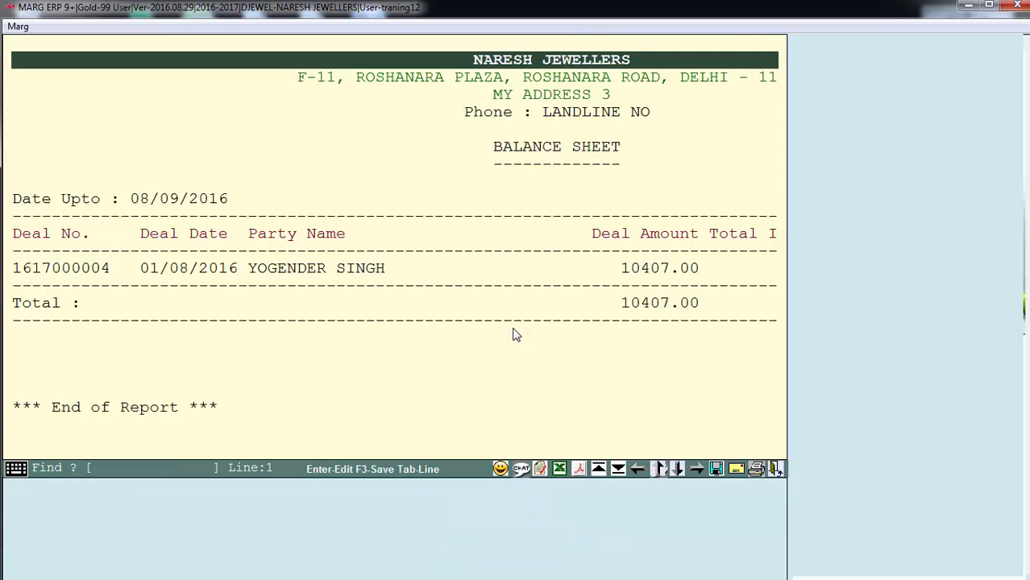
- Read through the balance sheet, examine its interest and balance columns in GUI-View format, and close it
key("Down")
key("Down")
key("Down")
key("Down")
key("Down")
key("Down")
key("Down")
key("Down")
key("Down")
key("Down")
key("Down")
key("Down")
key("Down")
key("Down")
key("Down")
key("Down")
key("Down")
key("Down")
key("Down")
key("Down")
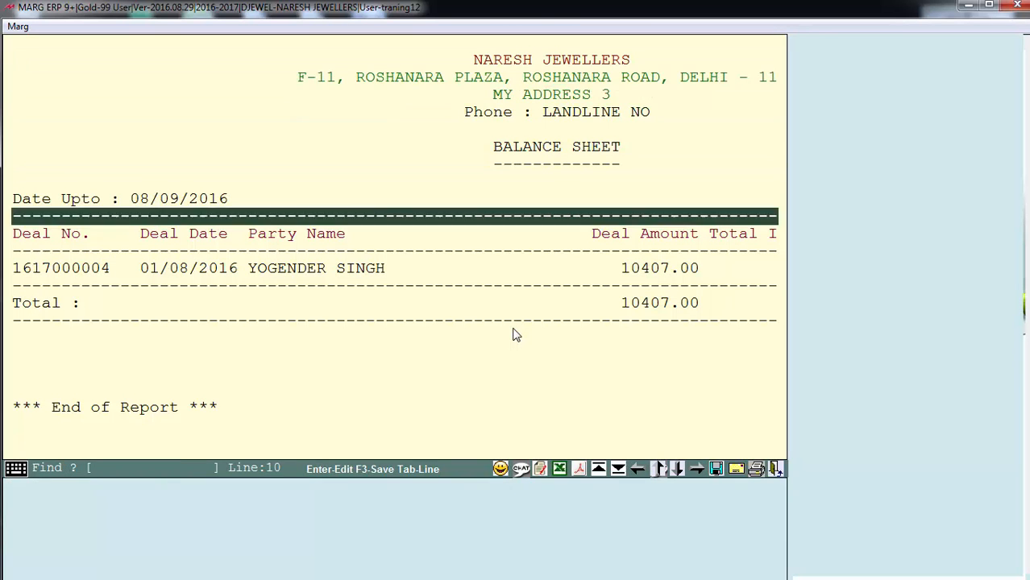
left_click(582, 469)
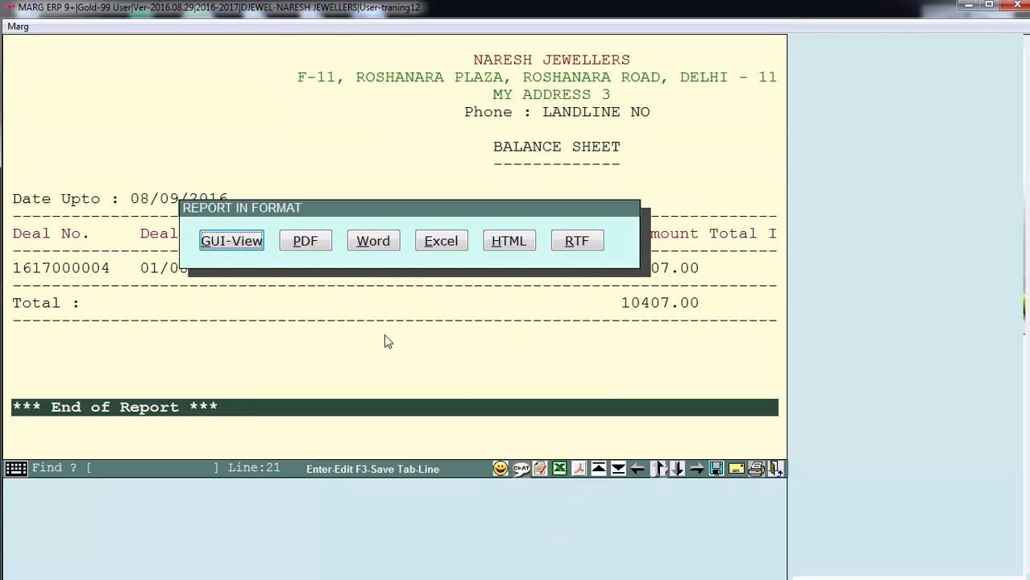
left_click(238, 241)
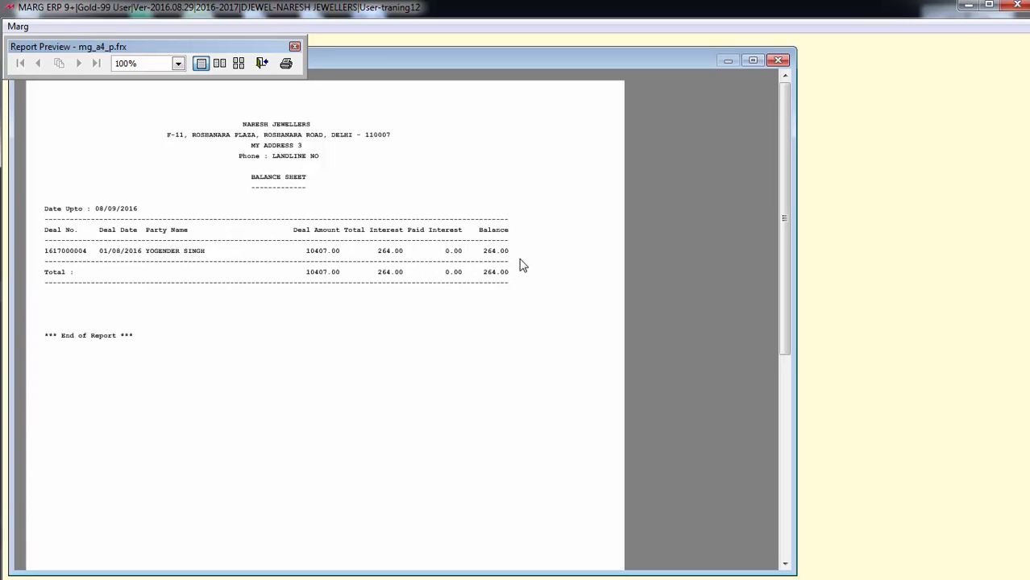
key("Escape")
key("Escape")
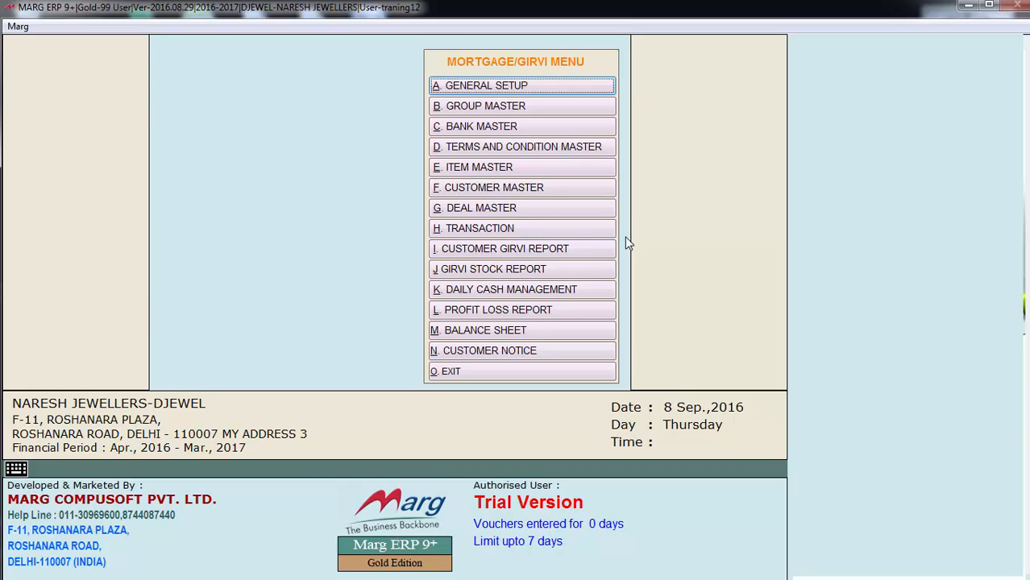
- Configure a customer girvi report as Customer Wise Report for Both settled and unsettled deals in format Two
left_click(532, 253)
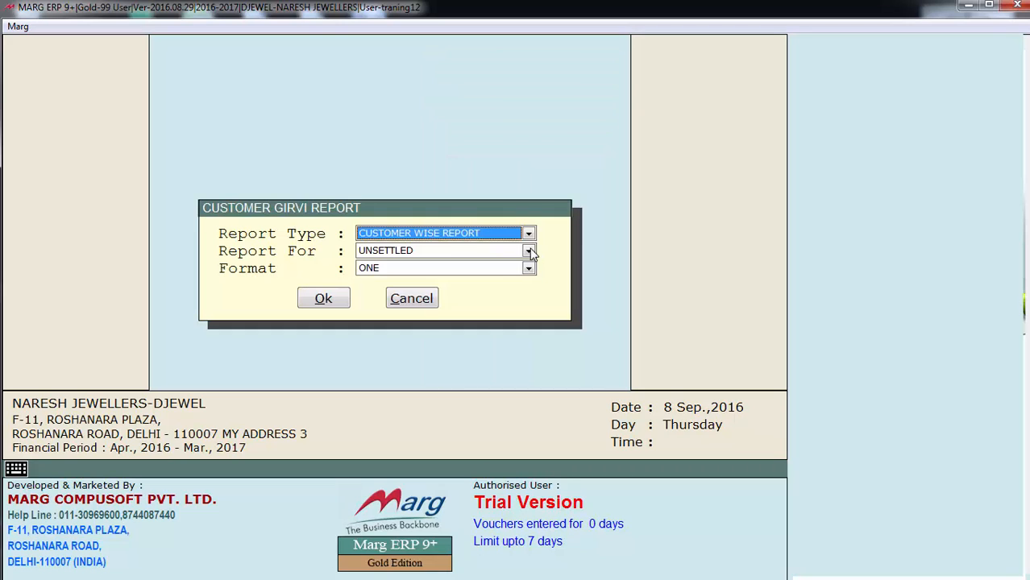
key("Return")
key("Return")
key("Down")
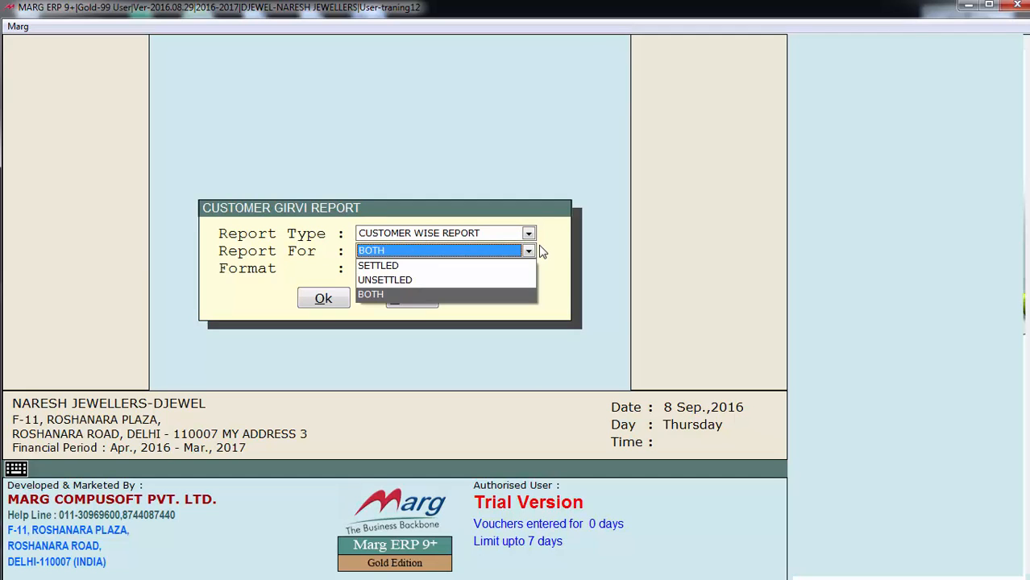
key("Return")
key("Return")
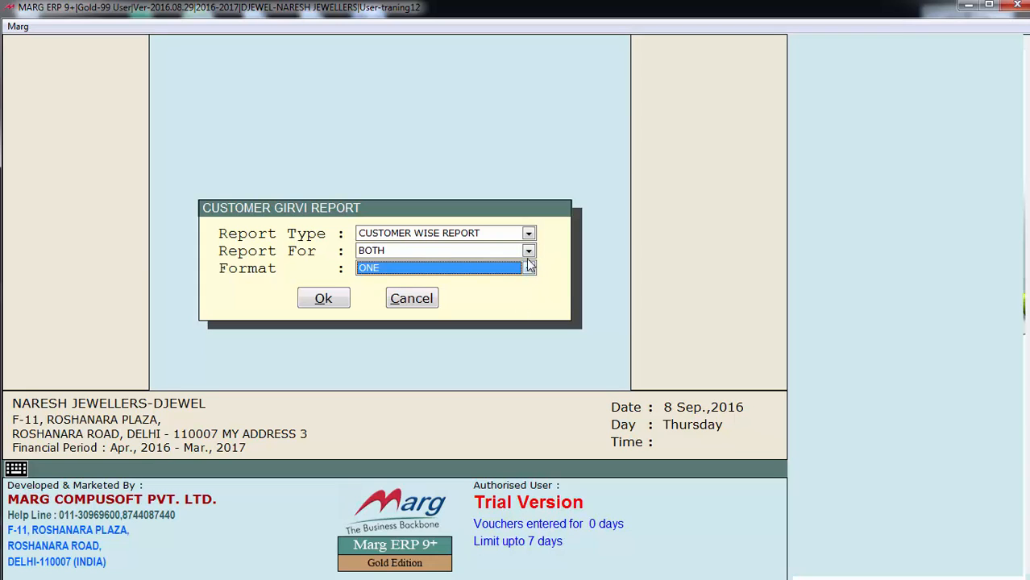
left_click(529, 252)
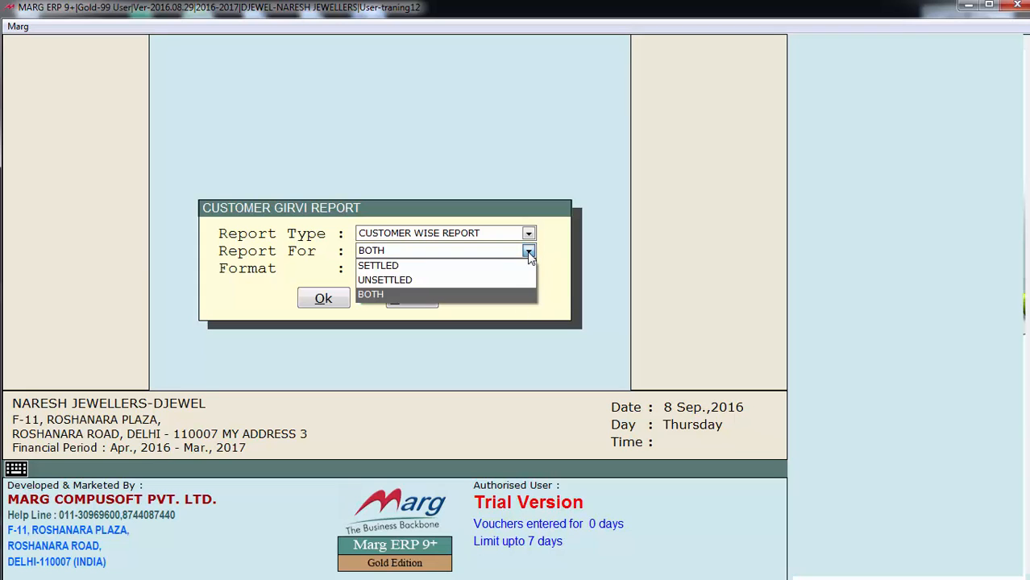
left_click(520, 294)
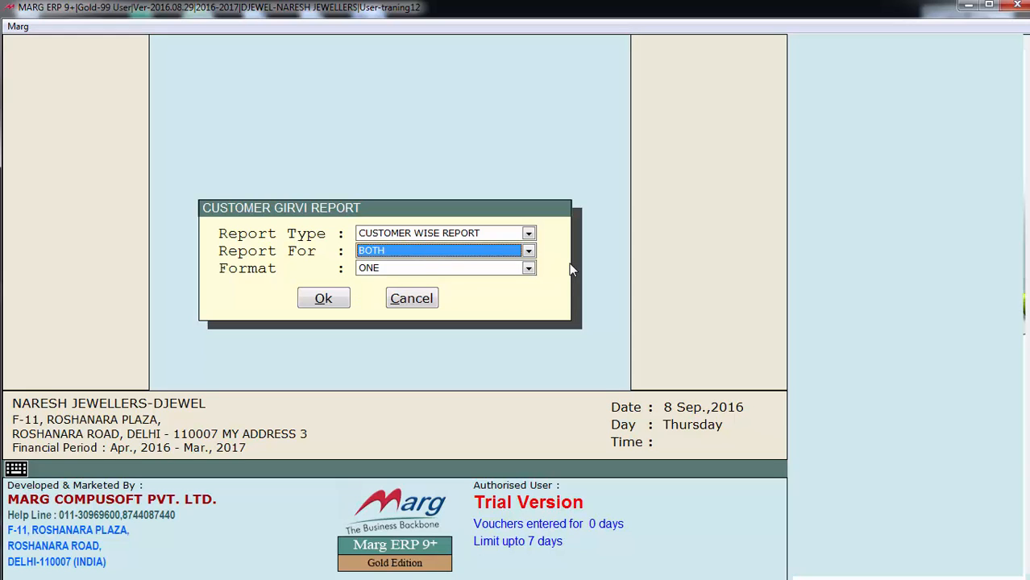
key("Return")
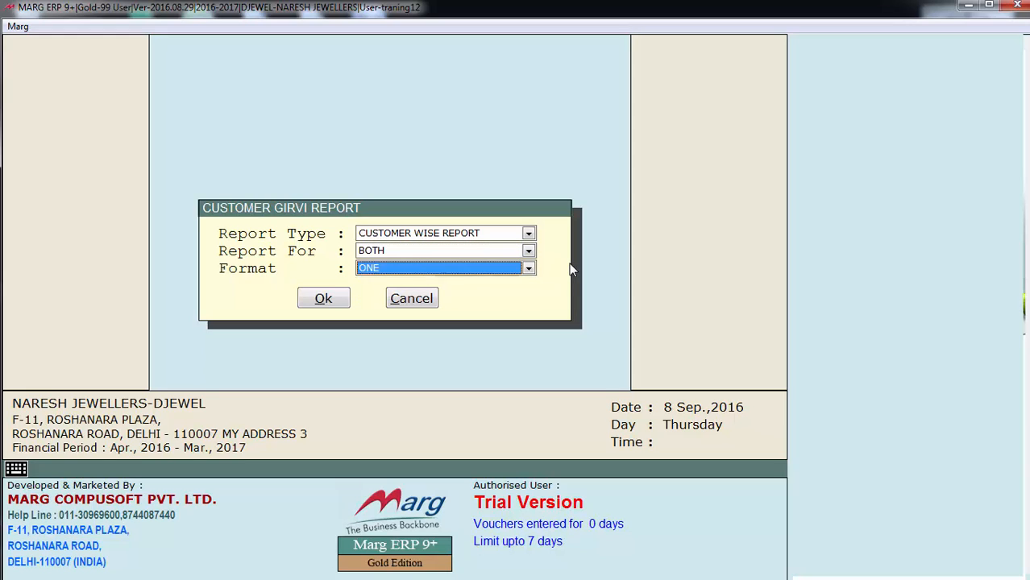
key("Down")
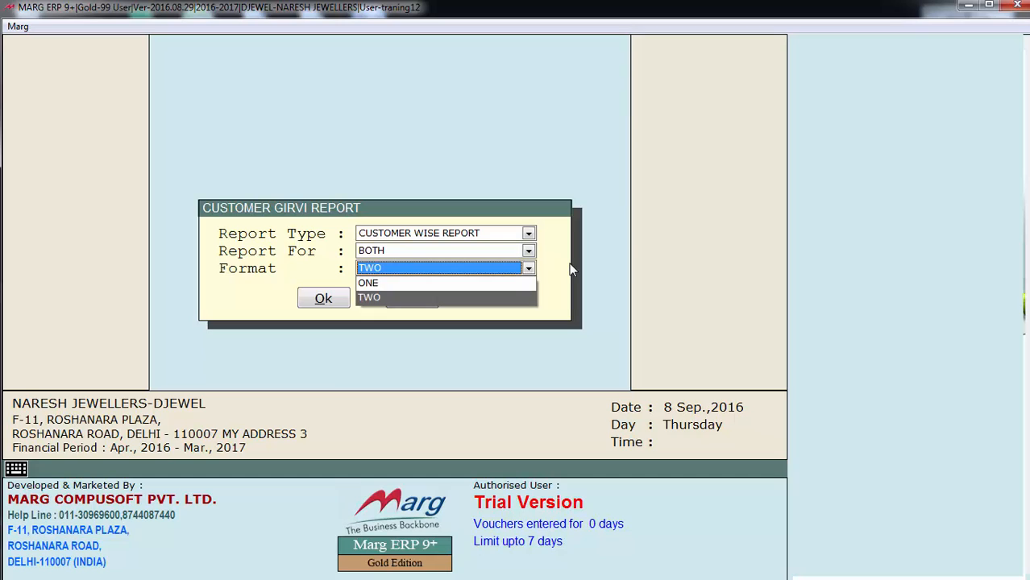
key("Return")
key("Return")
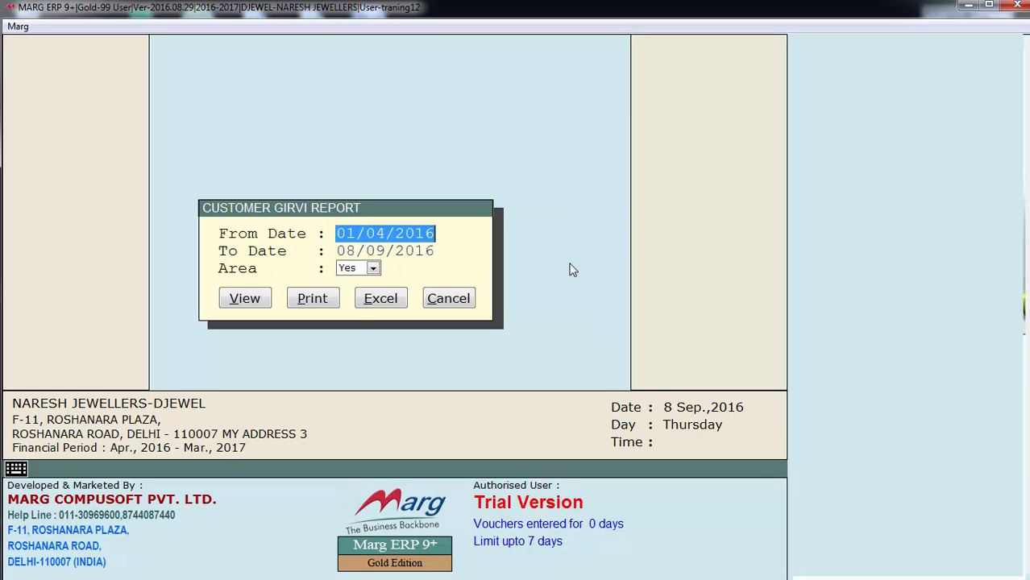
- View the customer girvi report for 01/04/2016 to 08/09/2016 with Area set to No and all customers selected
key("Return")
key("Return")
key("Down")
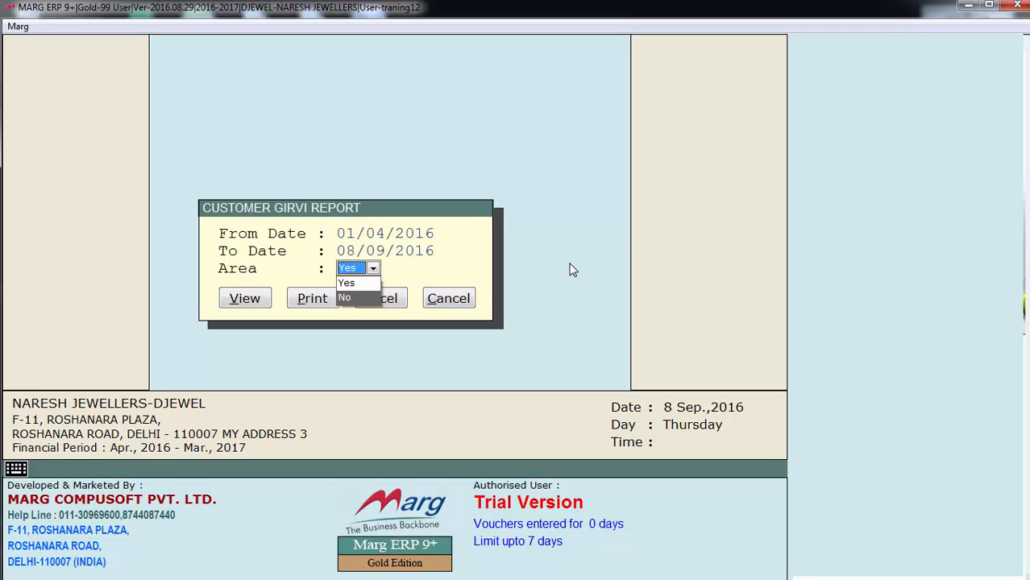
key("Return")
key("Return")
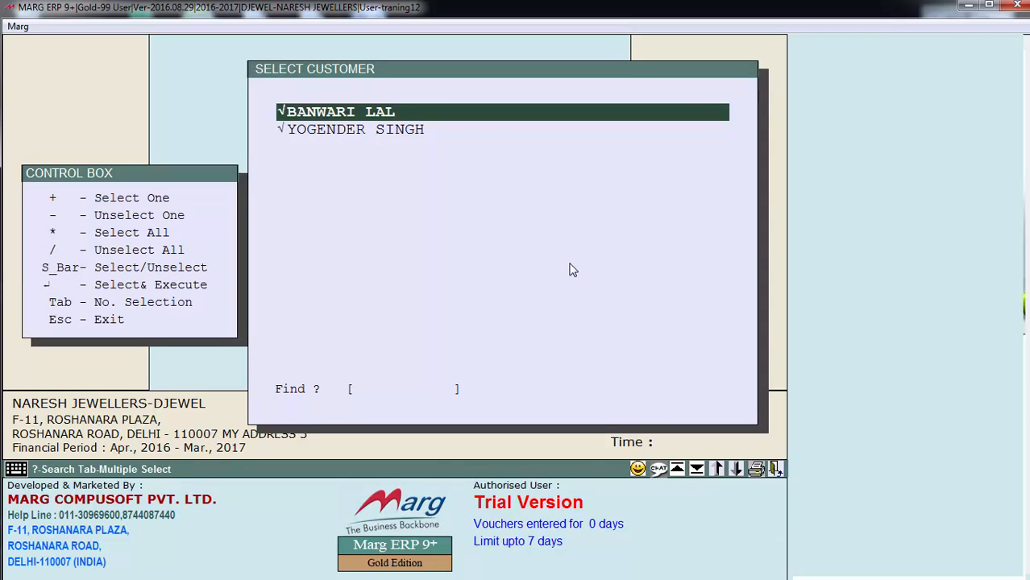
key("Return")
- Examine the settled and unsettled deals of the customer girvi report in GUI-View format and close it
left_click(522, 342)
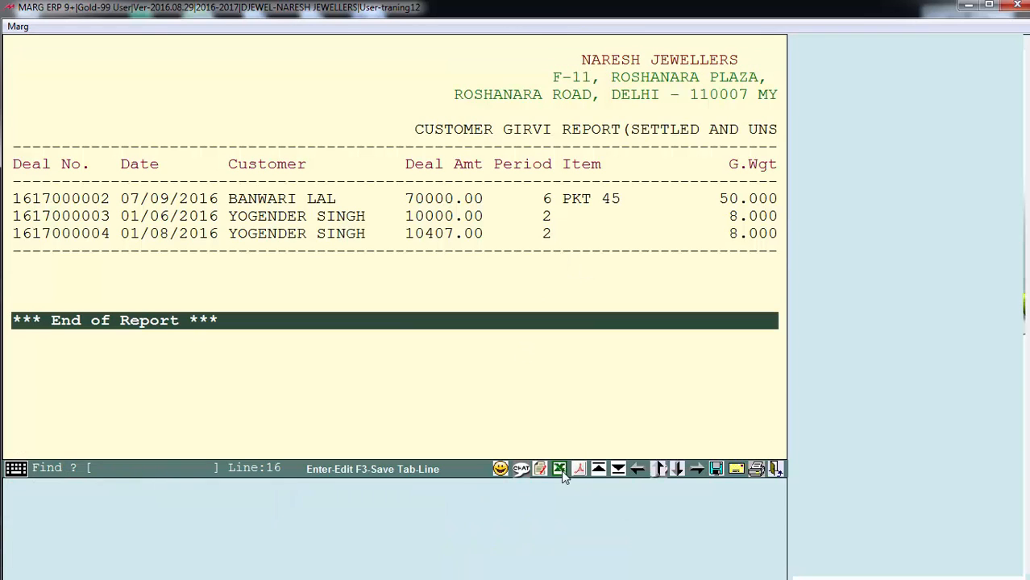
left_click(578, 468)
left_click(241, 237)
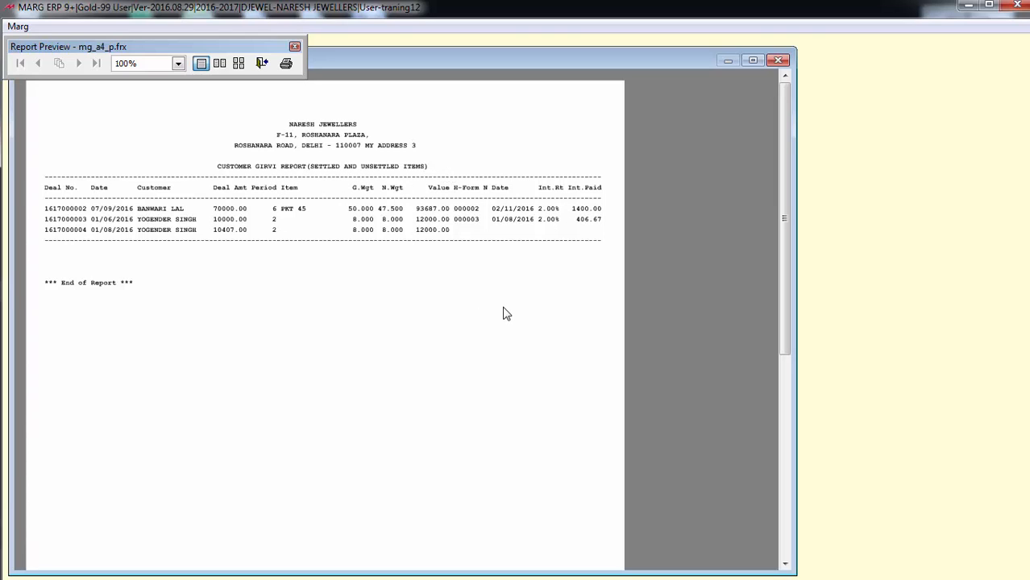
key("Escape")
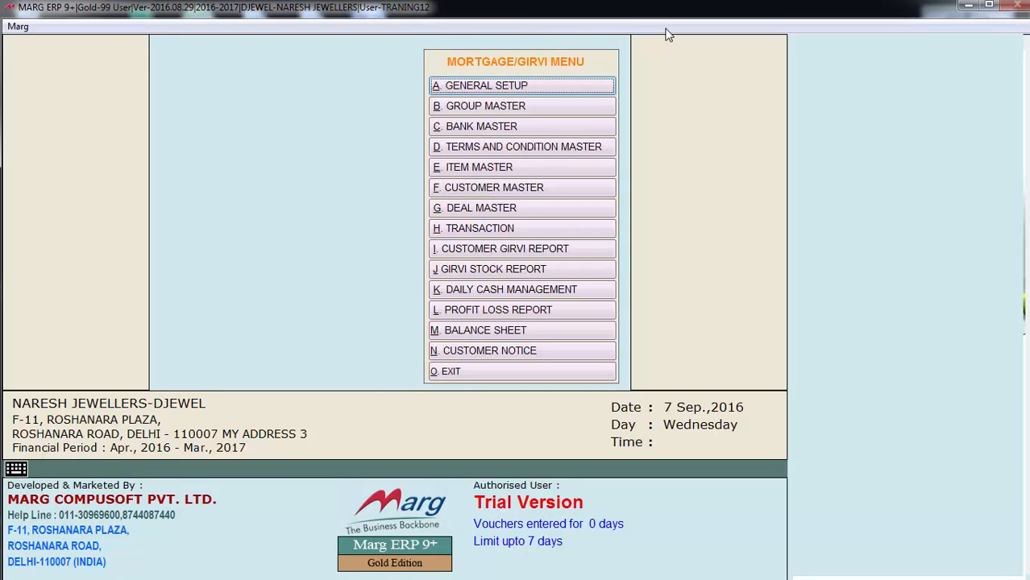